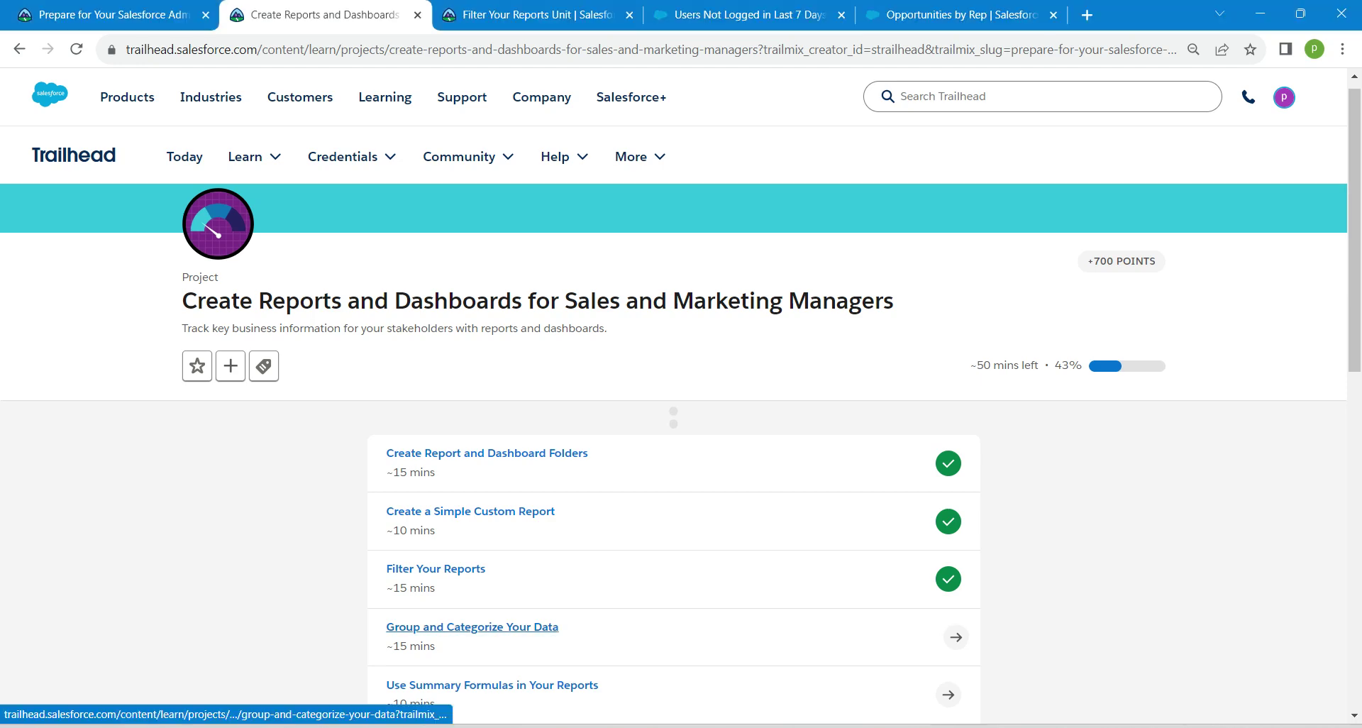
# - Open the Trailhead step "Group and Categorize Your Data" and go to its Group Data in Reports instructions
pyautogui.click(537, 17)
pyautogui.click(673, 567)
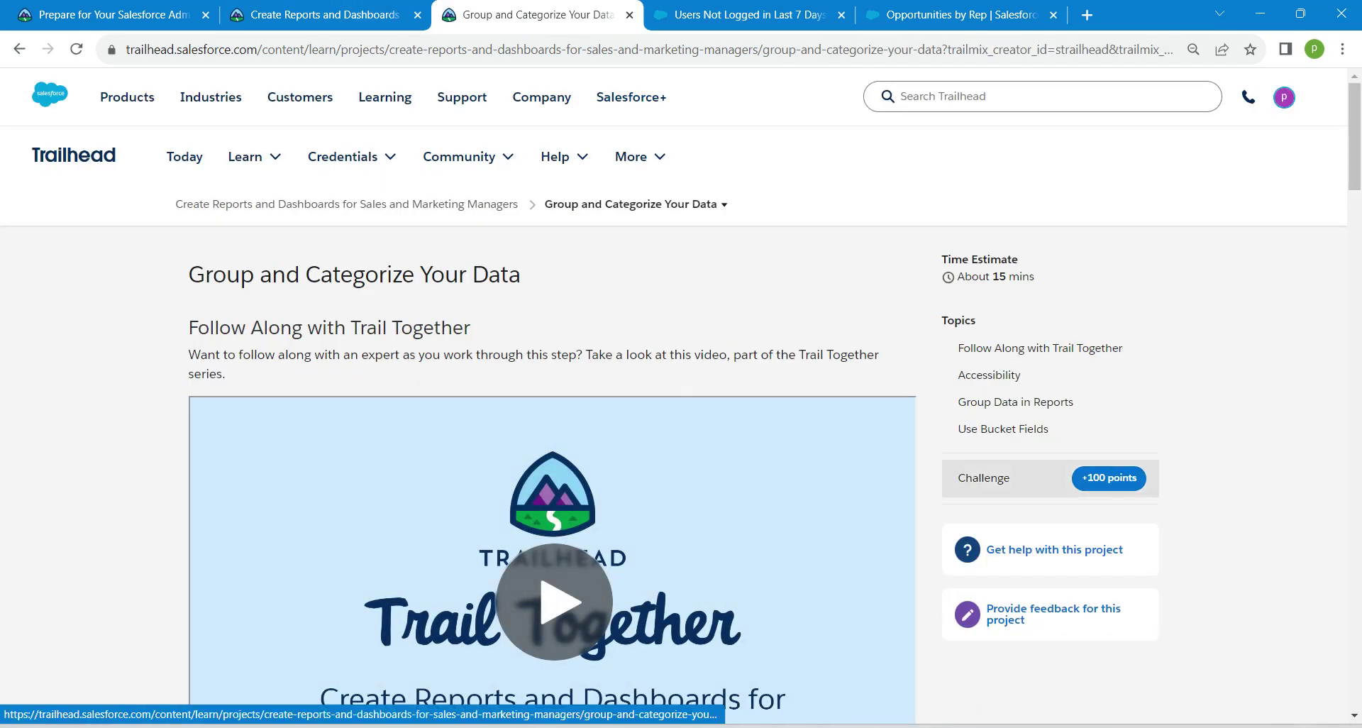
pyautogui.scroll(-3, 1028, 477)
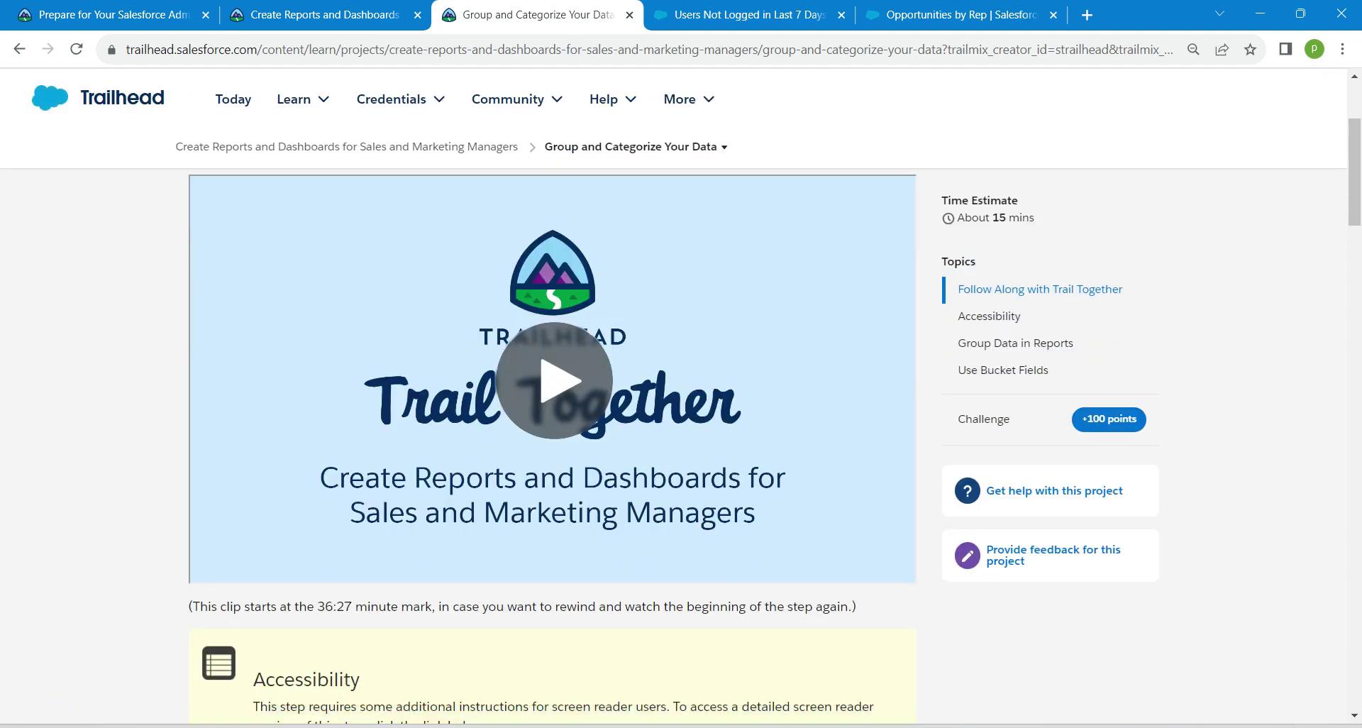
pyautogui.moveTo(1354, 173); pyautogui.dragTo(1355, 295)
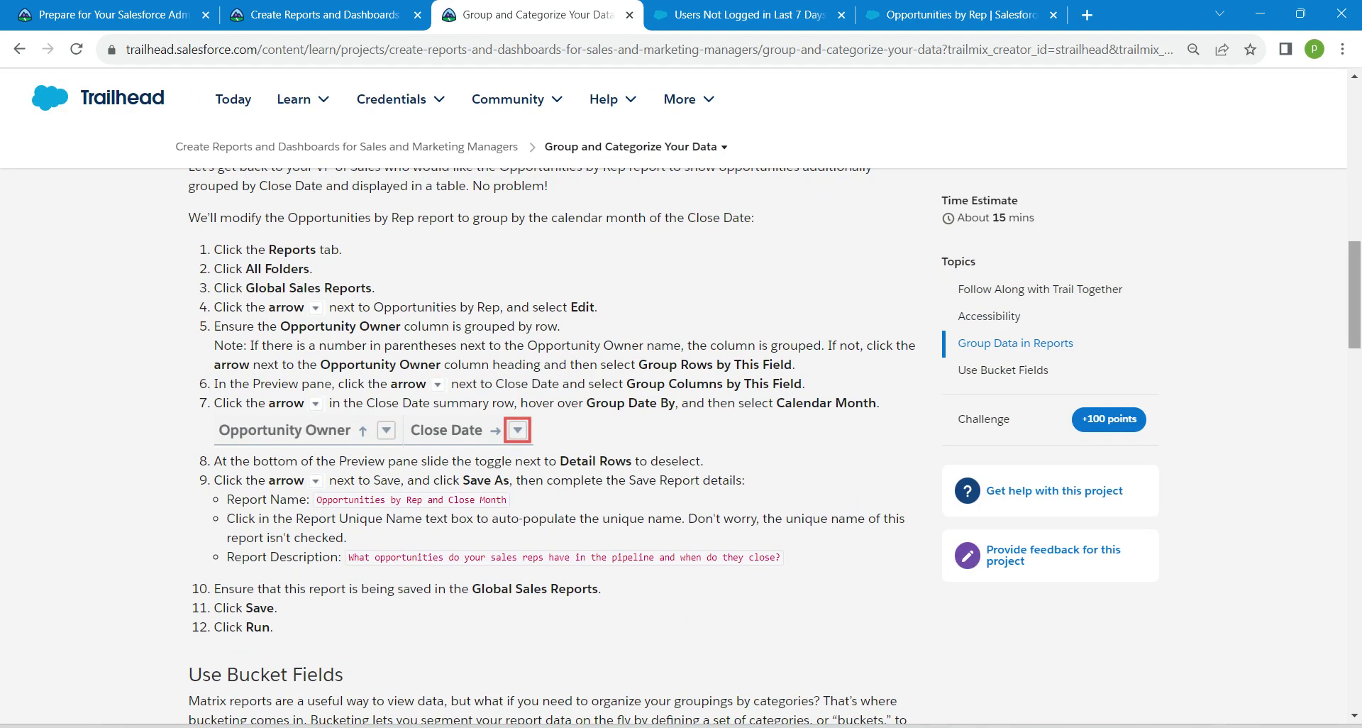
# - Switch to the Salesforce org, open the Sales app and close the extra Opportunities by Rep browser page
pyautogui.click(749, 15)
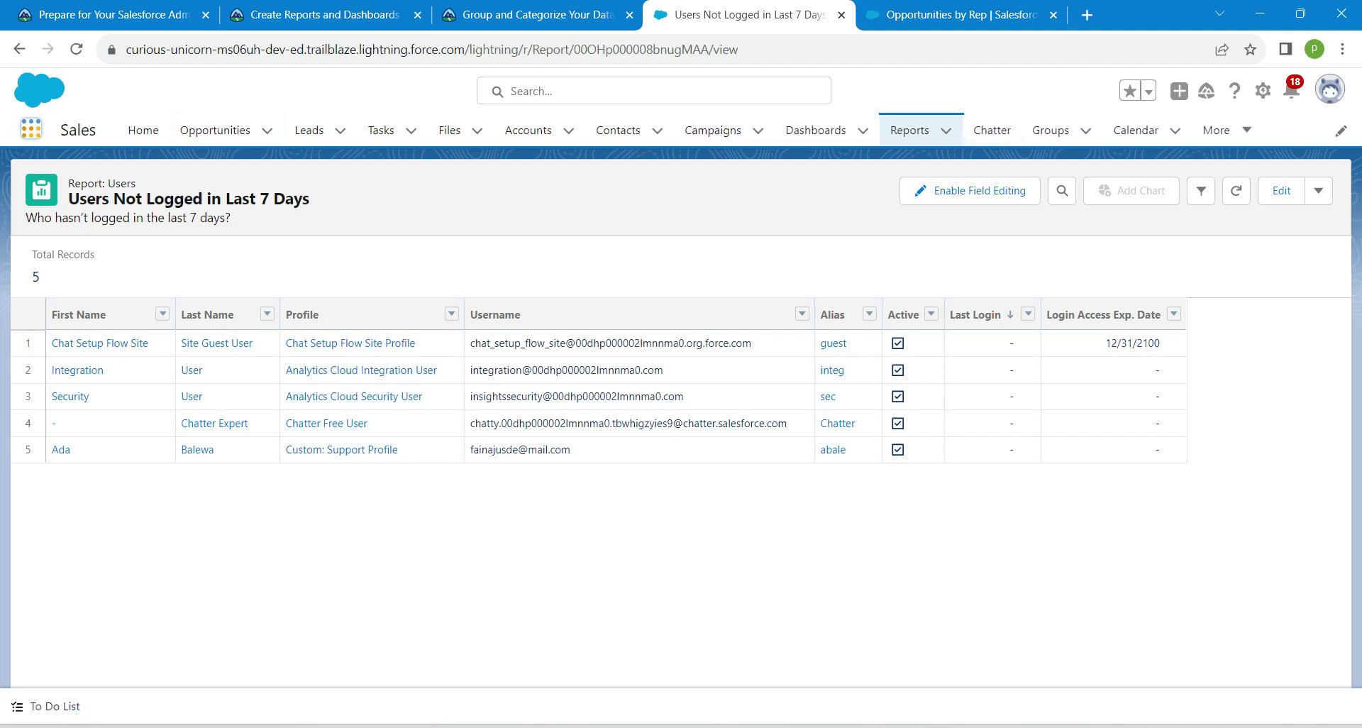
pyautogui.click(31, 129)
pyautogui.write('sales')
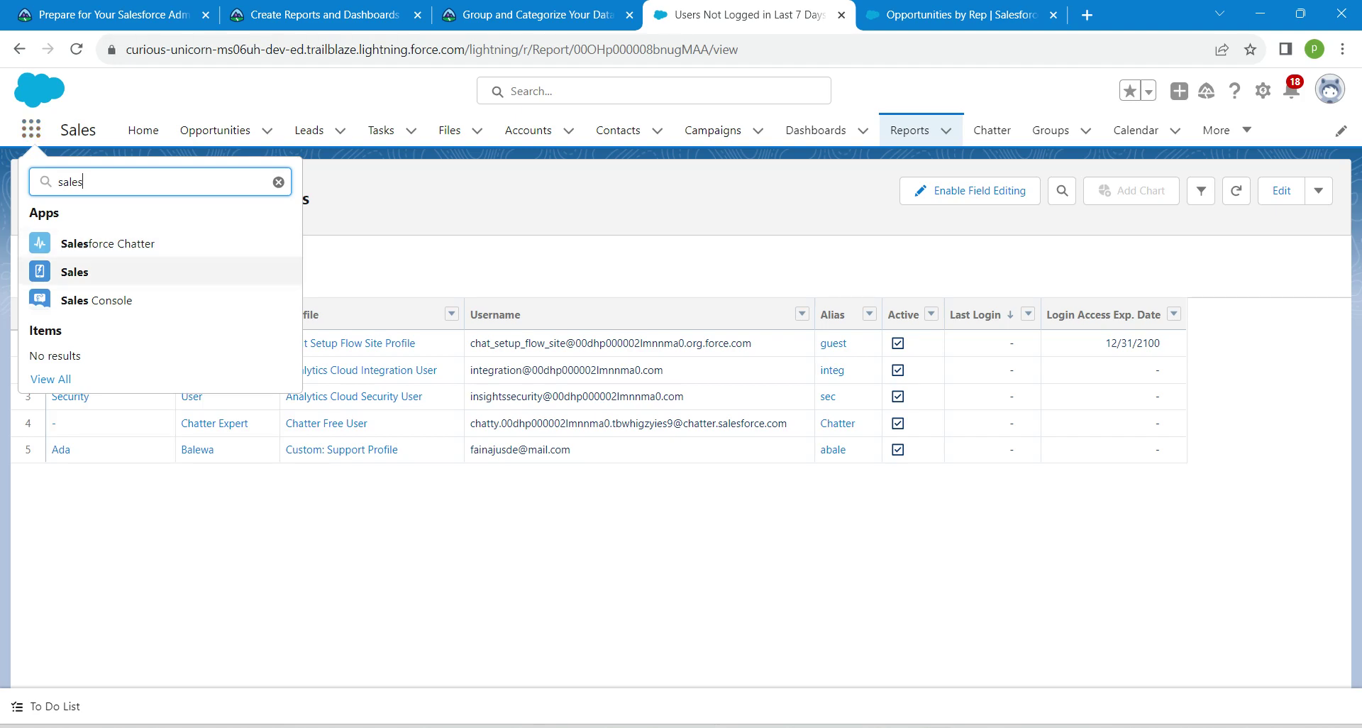
pyautogui.click(75, 272)
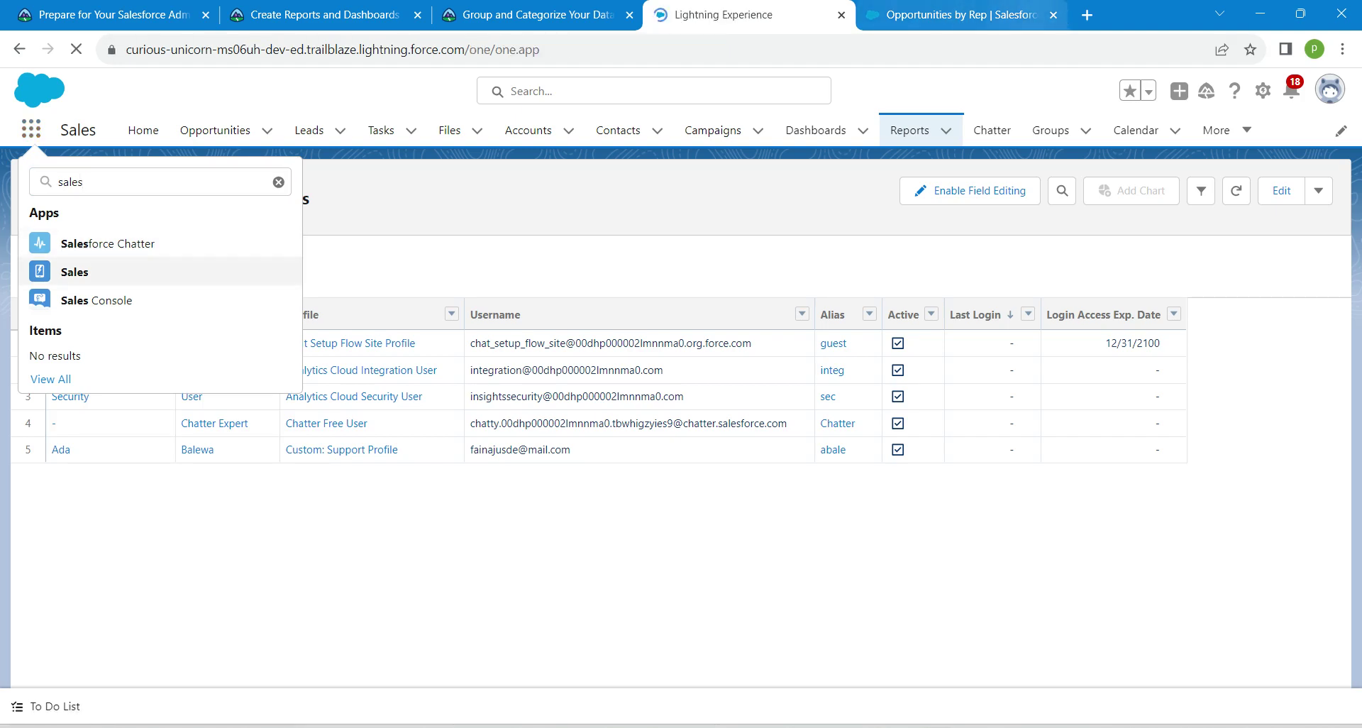
pyautogui.click(1054, 14)
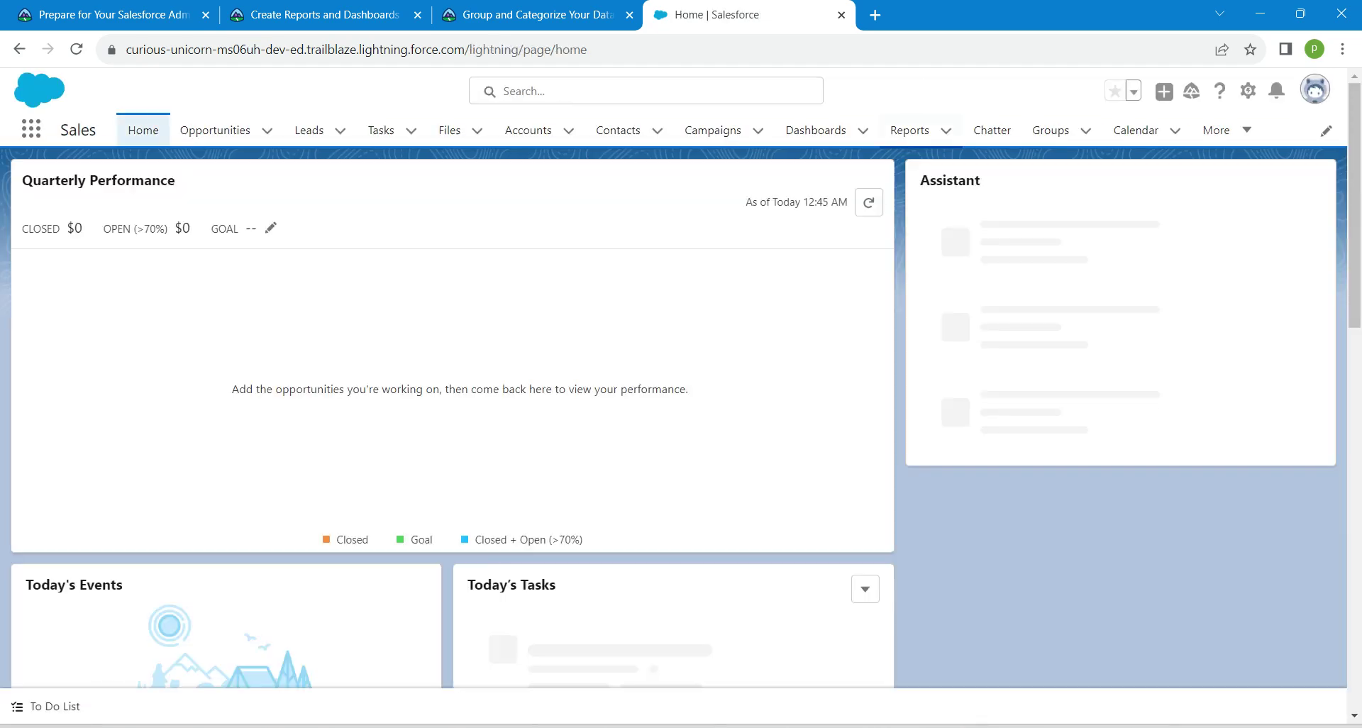
# - Open the Opportunities by Rep report from the Global Sales Reports folder for editing
pyautogui.click(910, 130)
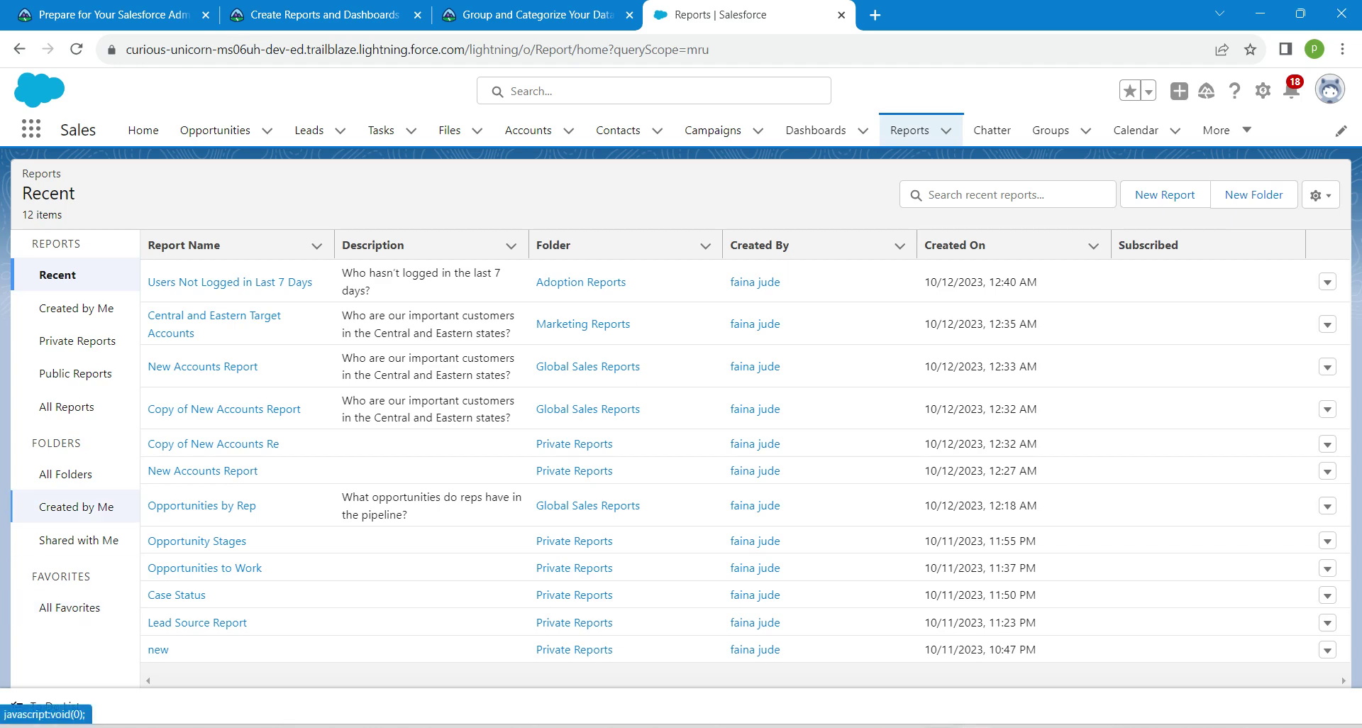
pyautogui.click(76, 507)
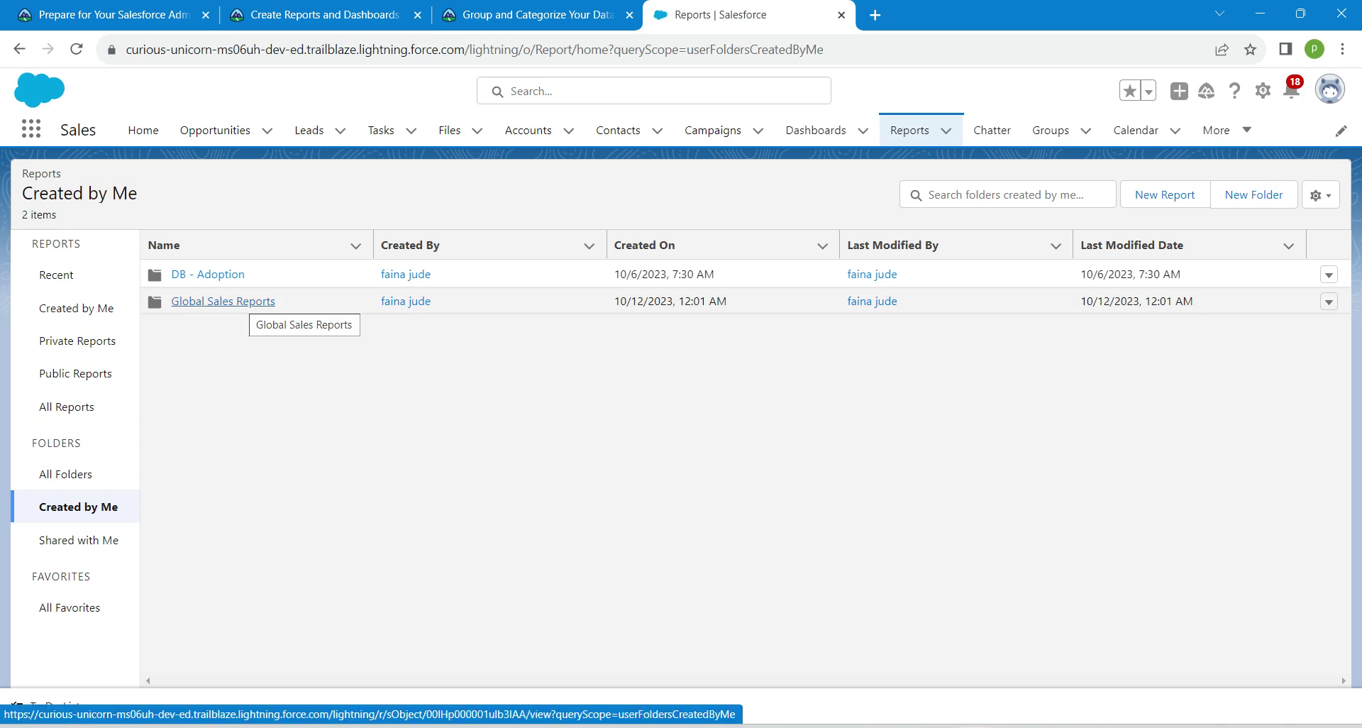
pyautogui.click(234, 302)
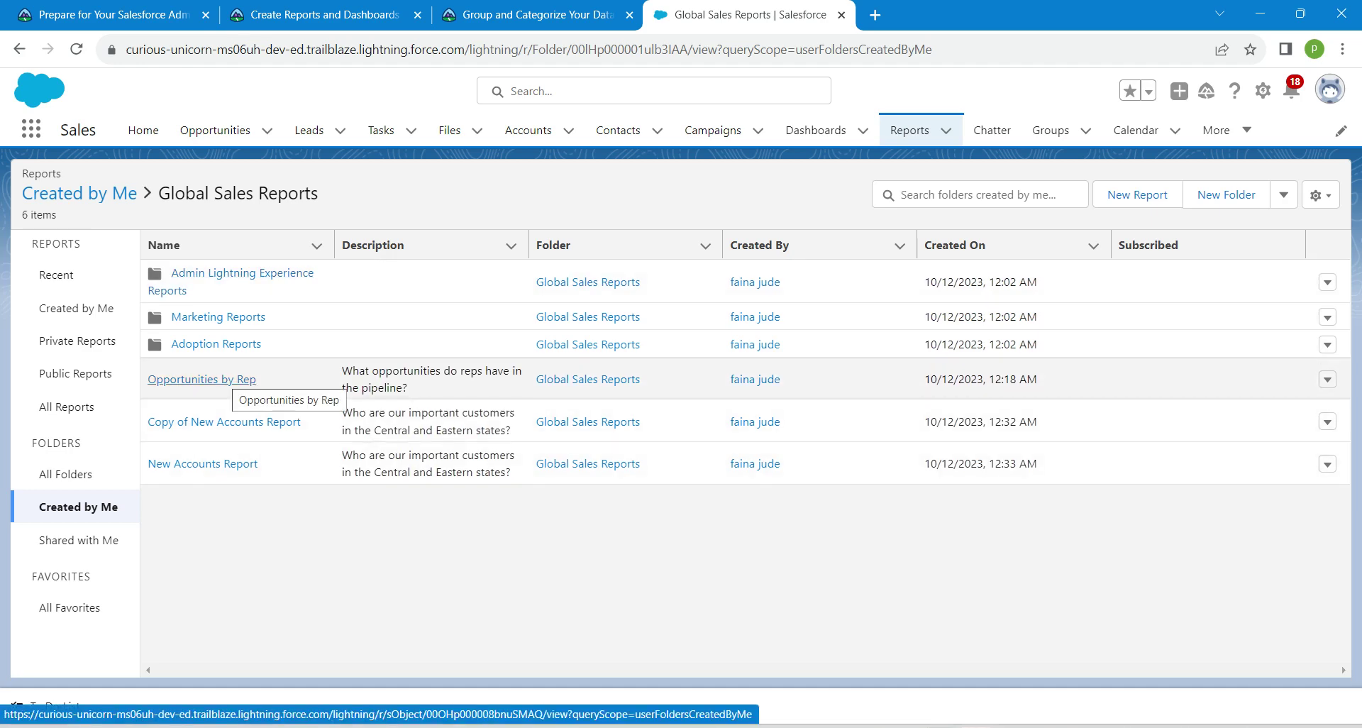
pyautogui.click(206, 380)
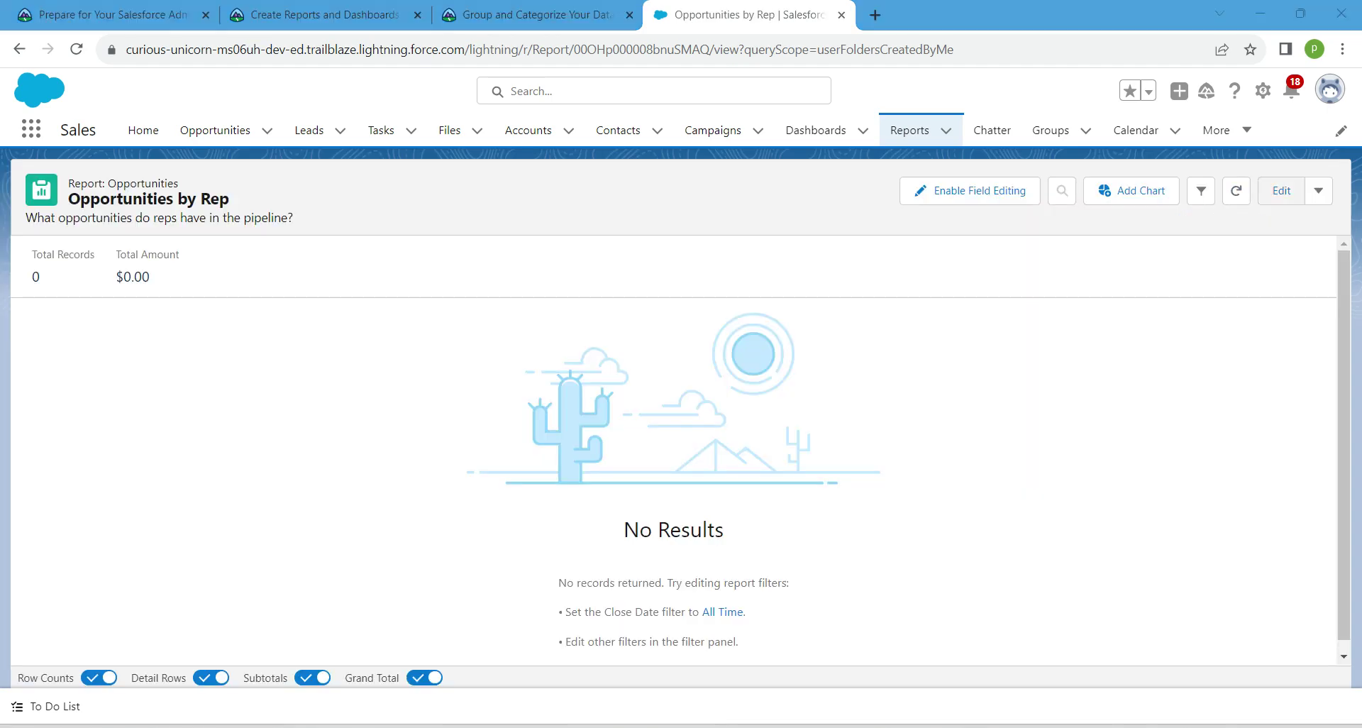
pyautogui.click(1282, 190)
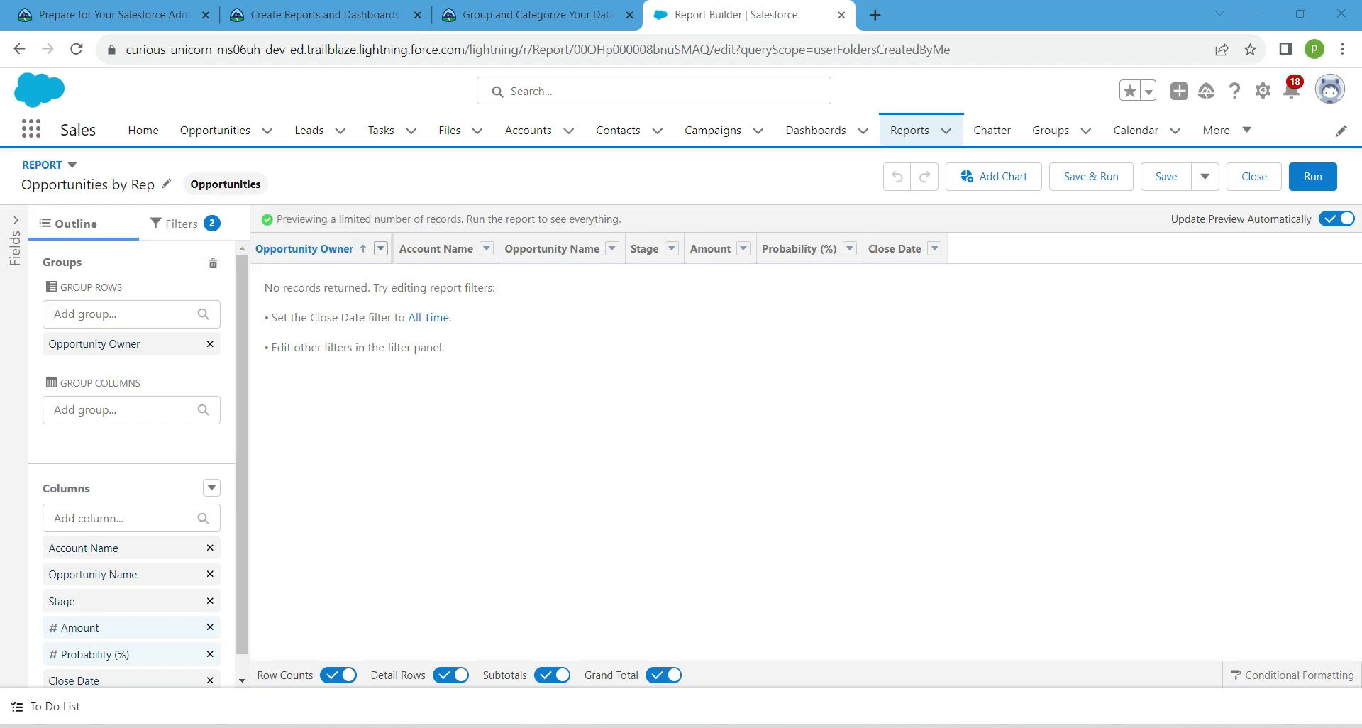
pyautogui.click(381, 248)
pyautogui.moveTo(426, 336)
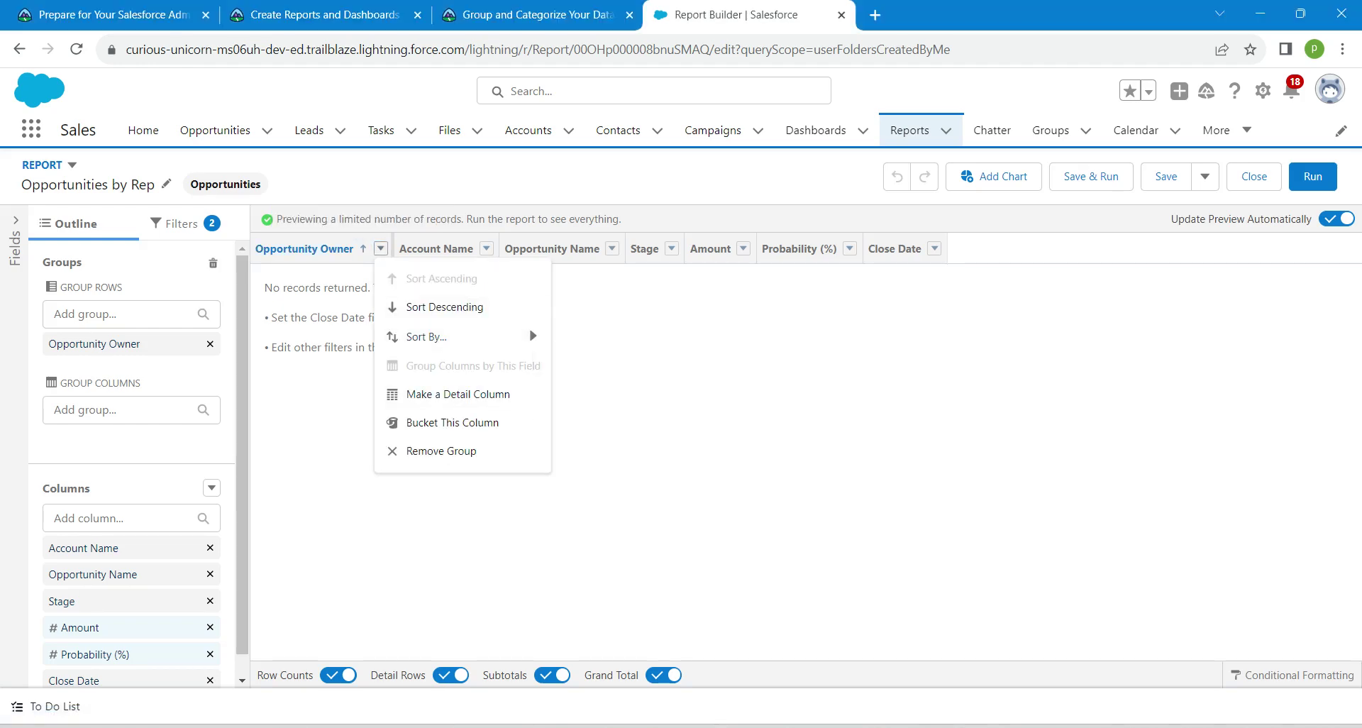
pyautogui.click(382, 249)
pyautogui.click(381, 249)
pyautogui.moveTo(427, 337)
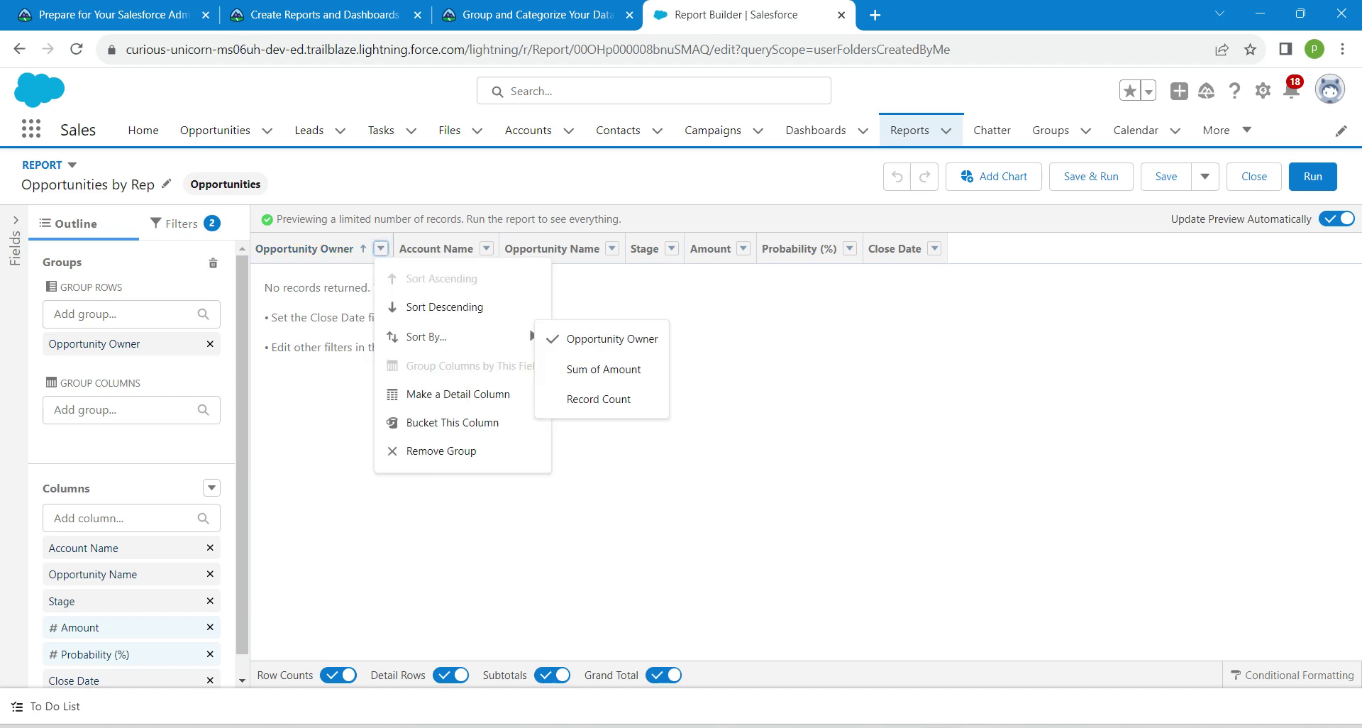
pyautogui.click(976, 726)
pyautogui.click(381, 248)
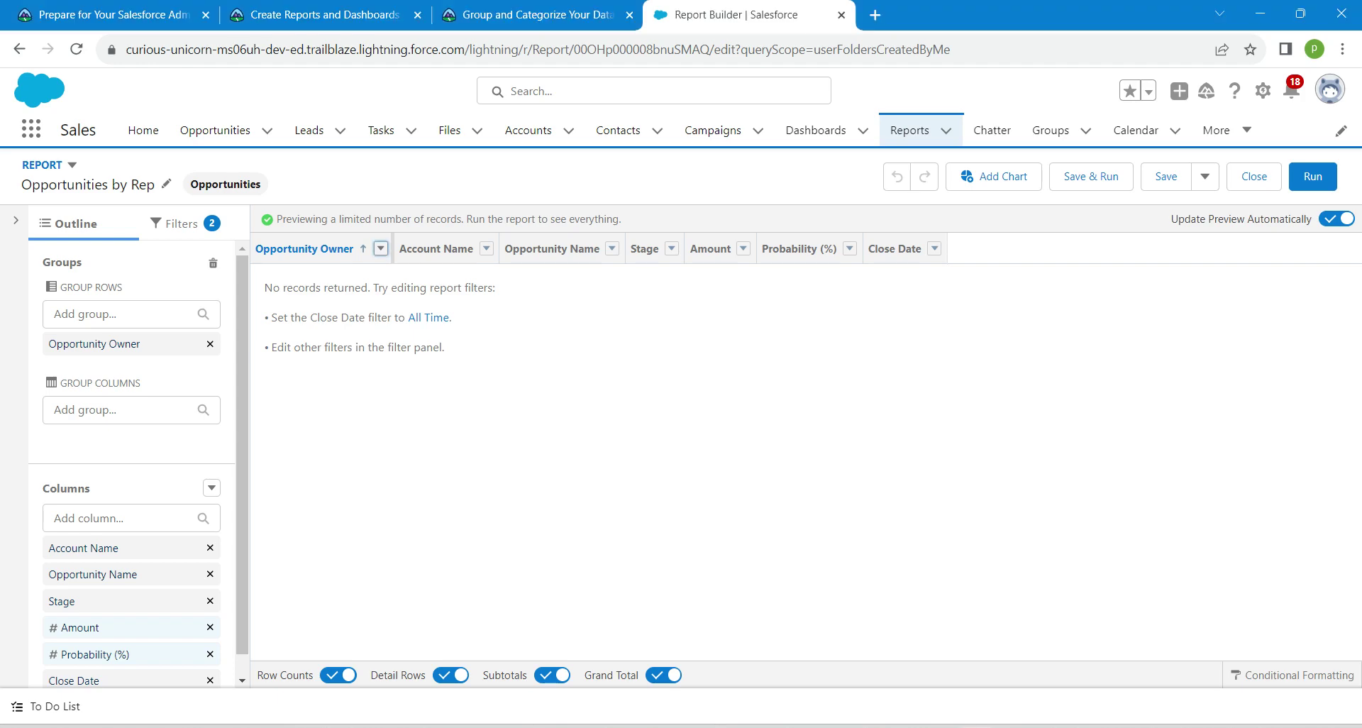
pyautogui.click(682, 419)
# - Set the report's Close Date filter to All Time
pyautogui.click(428, 318)
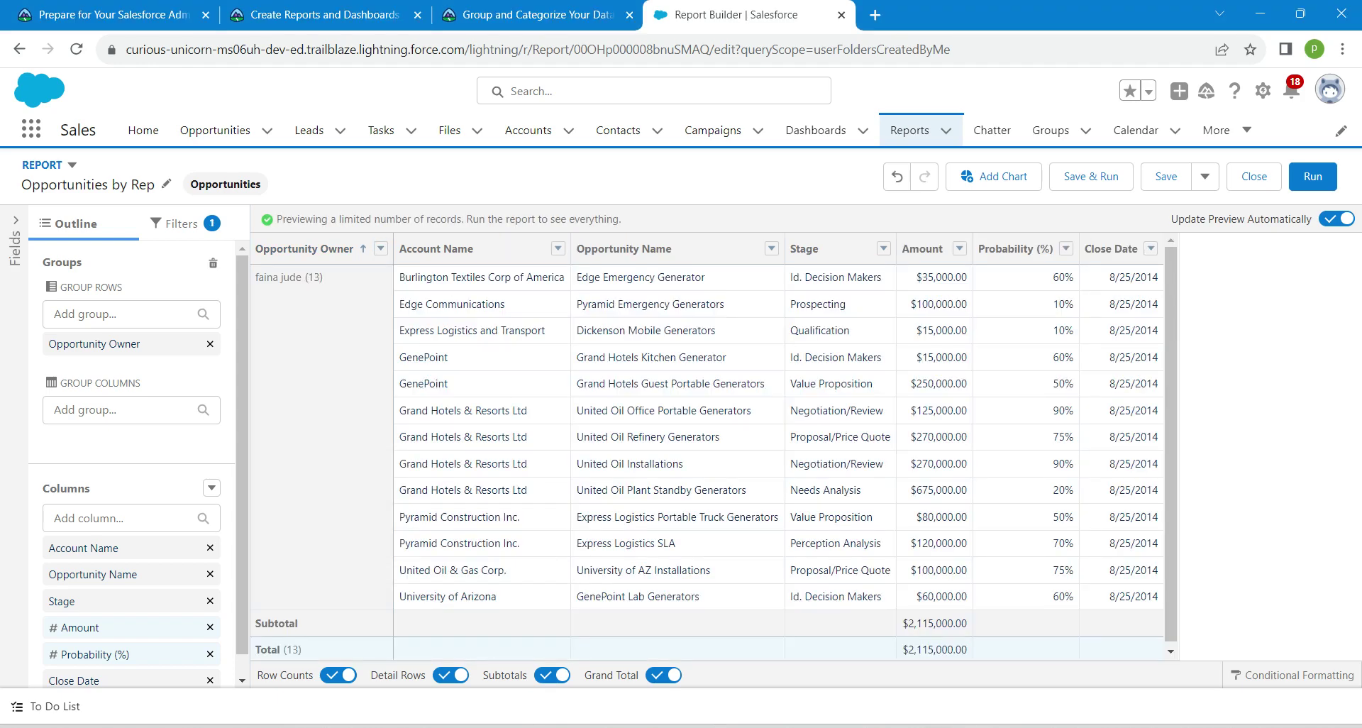
# - Remove the Opportunity Owner row group from the report
pyautogui.click(382, 249)
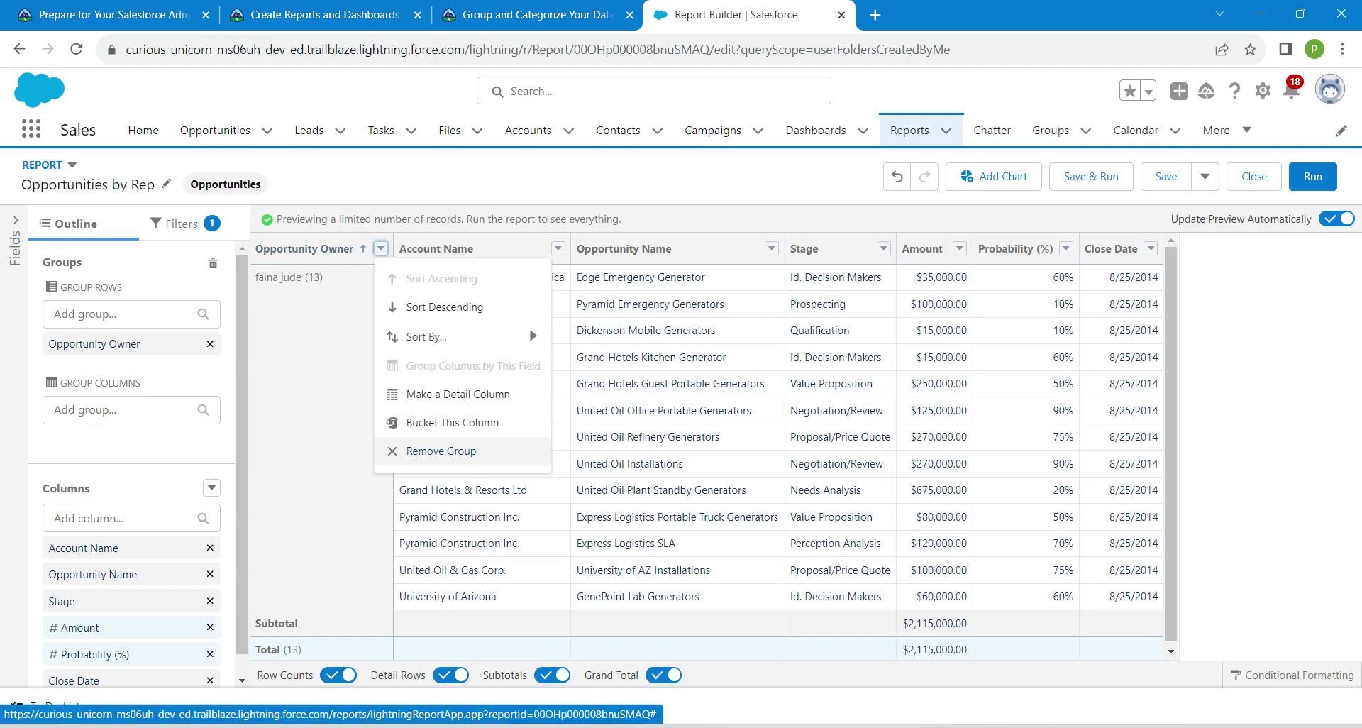
pyautogui.press('Return')
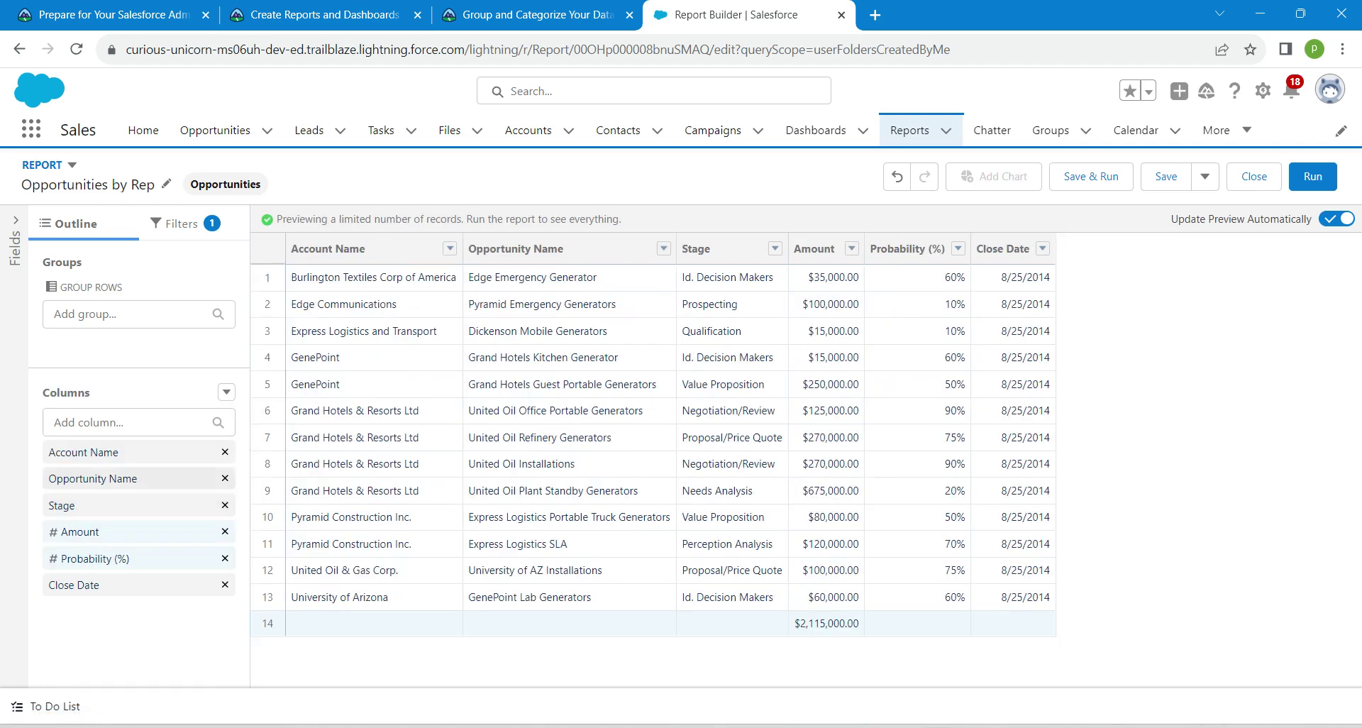
# - Add the Opportunity Owner field as a report column and group the rows by it
pyautogui.click(128, 423)
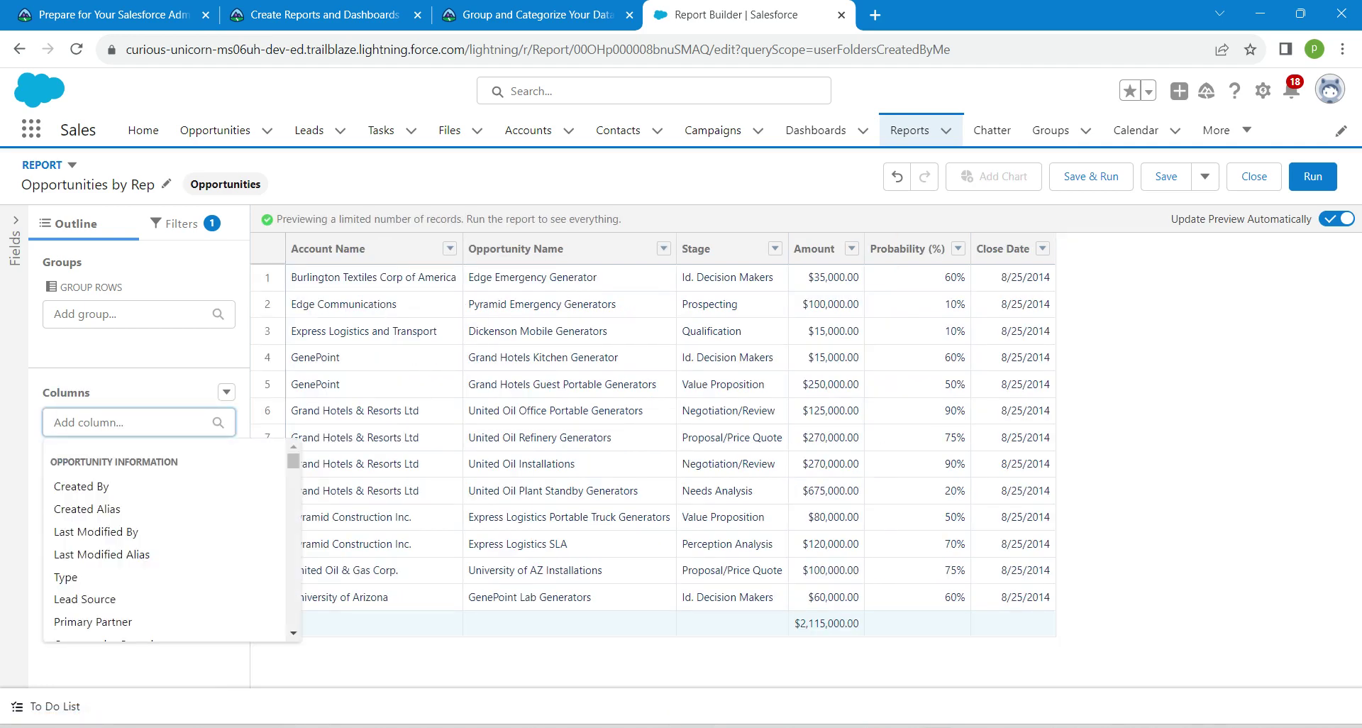
pyautogui.write('oppo')
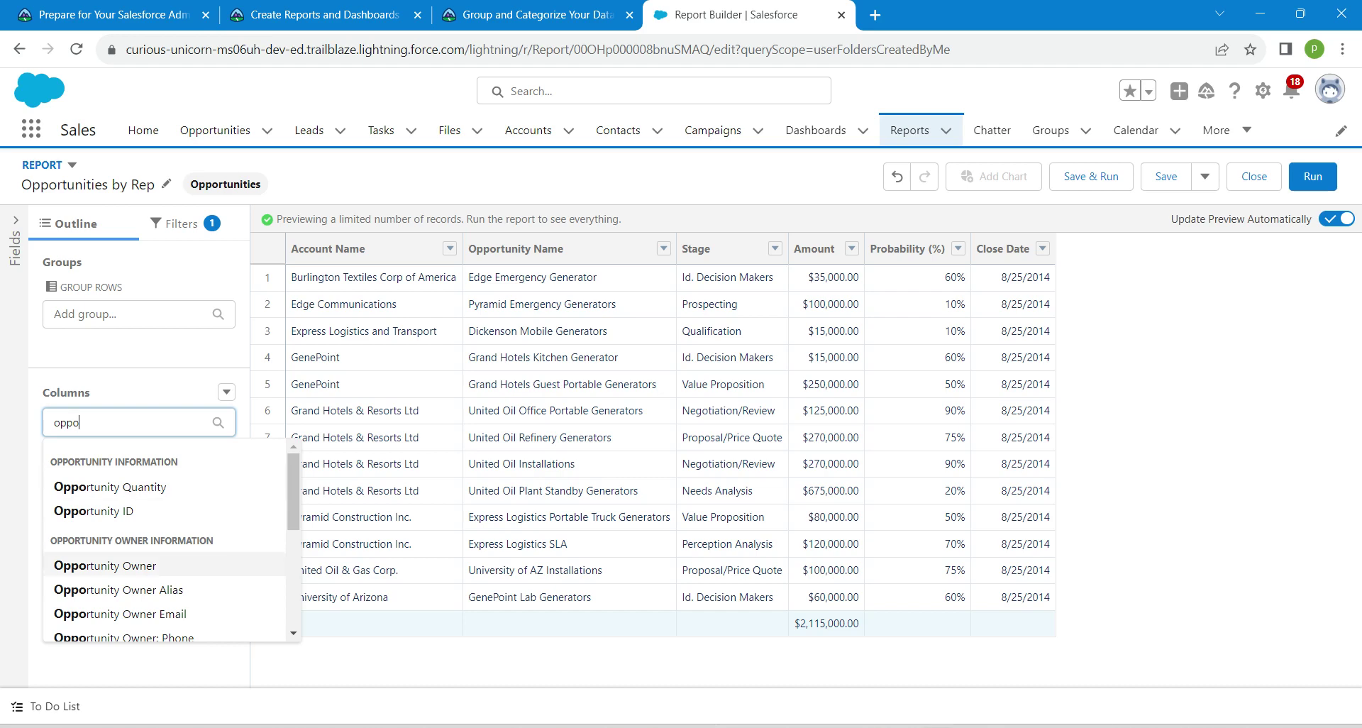
pyautogui.click(105, 567)
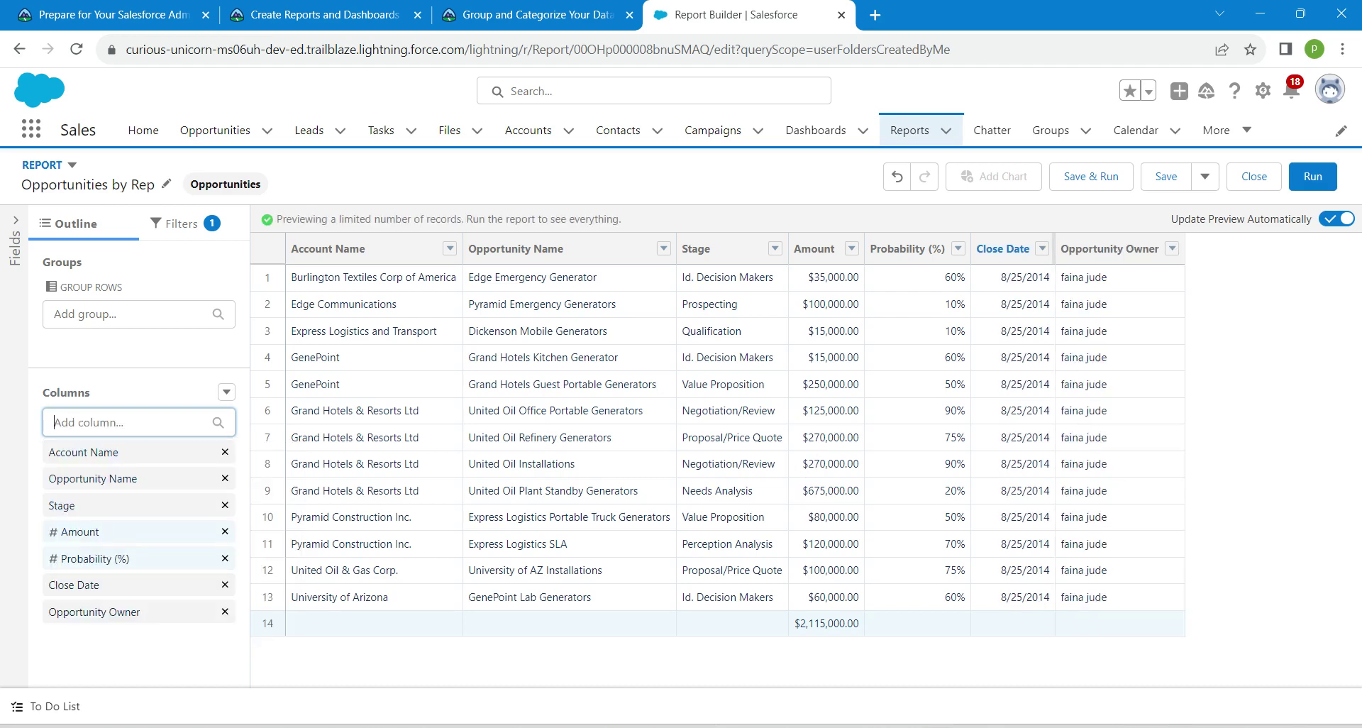
pyautogui.click(1172, 248)
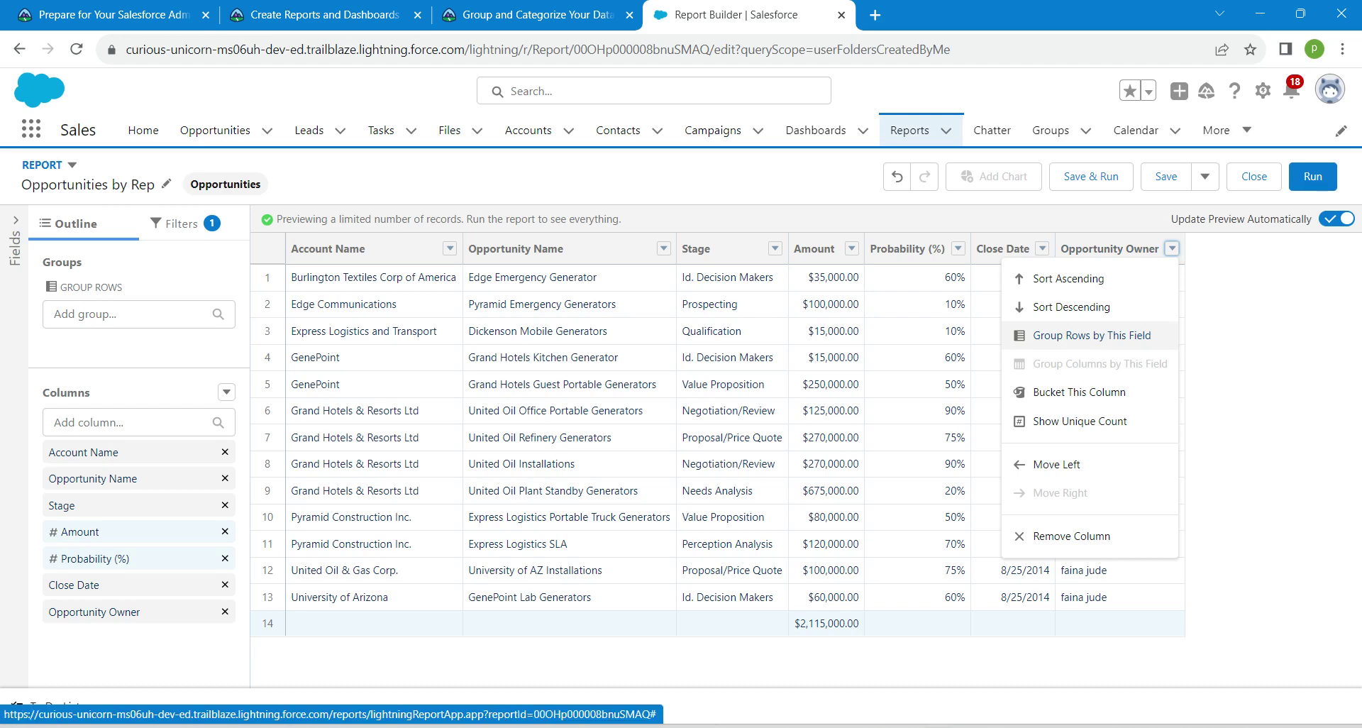
pyautogui.click(1092, 335)
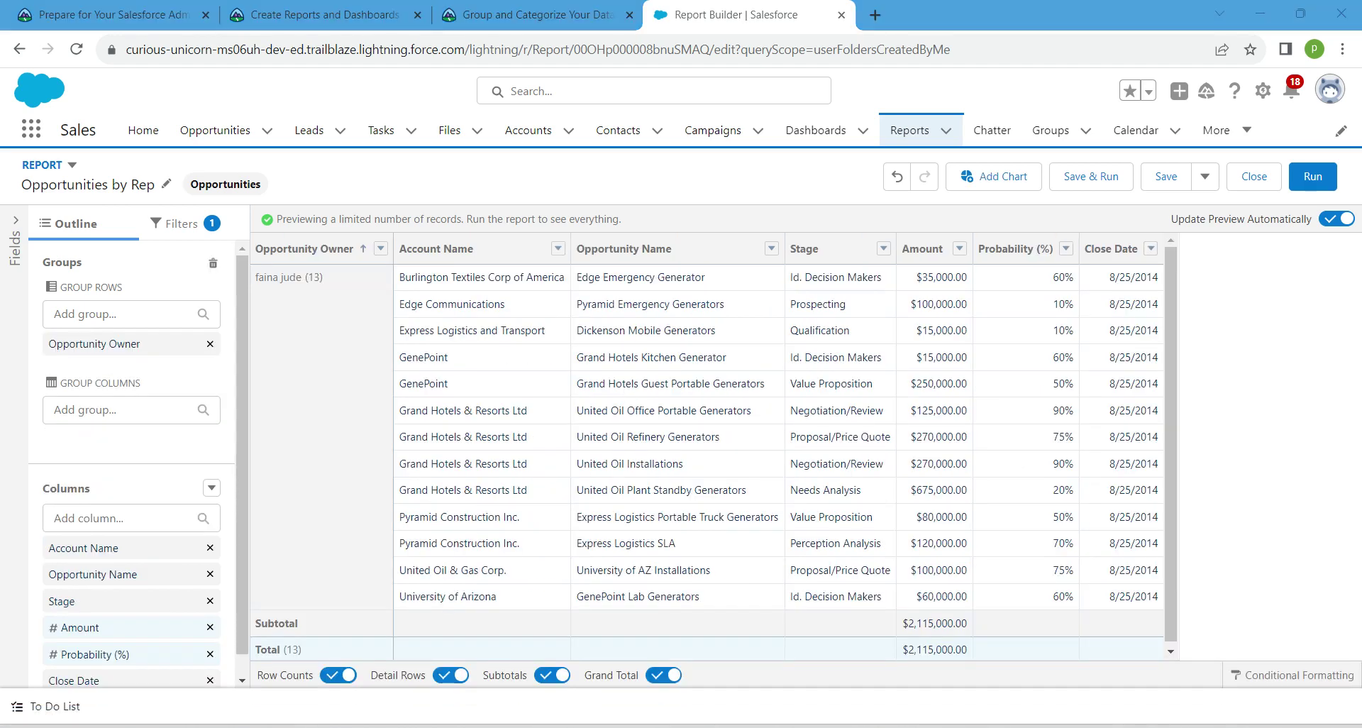
# - Group the report's columns by Close Date, with the dates grouped by Calendar Month
pyautogui.click(1151, 248)
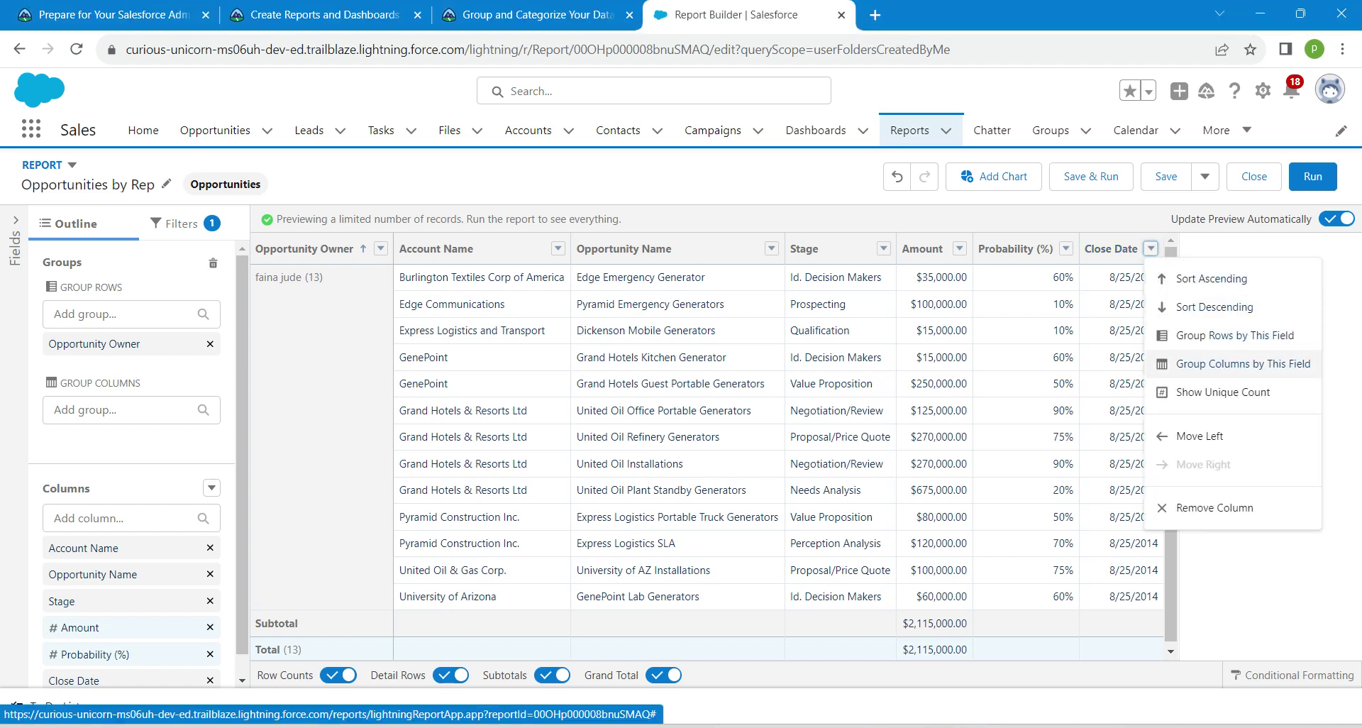
pyautogui.click(1243, 363)
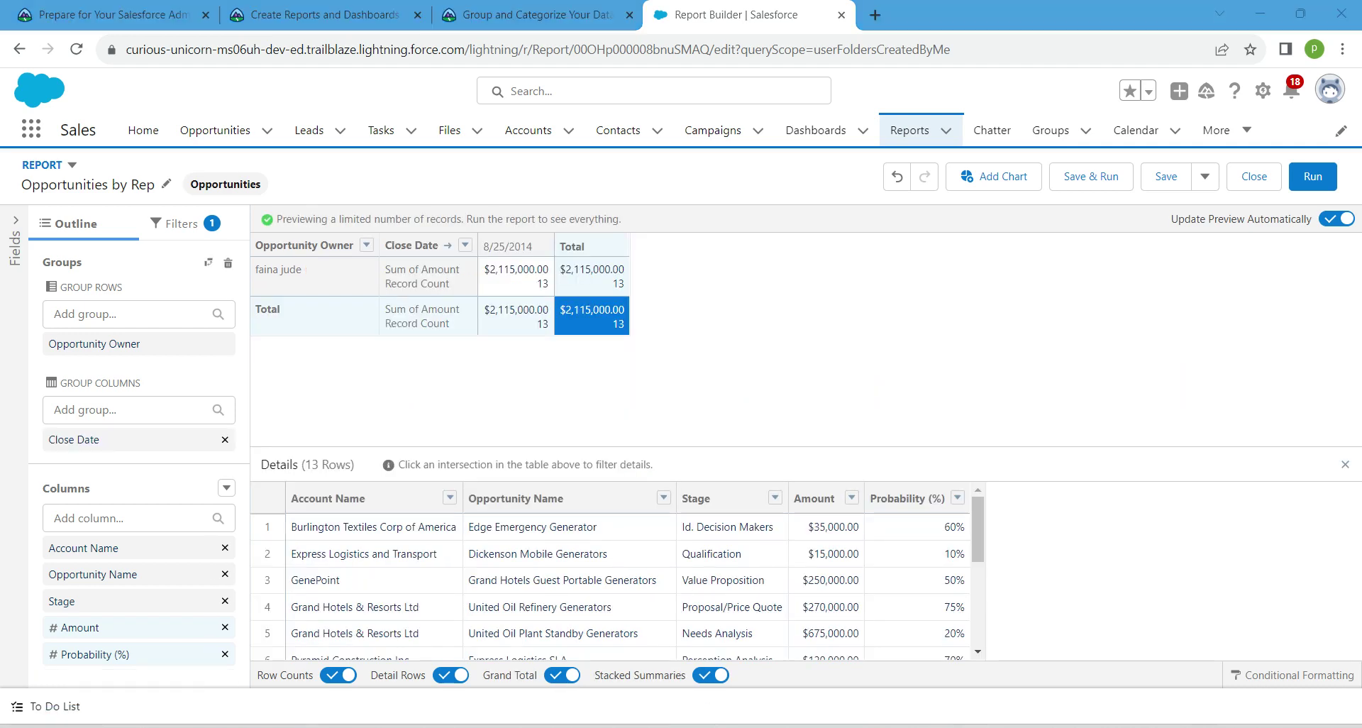
pyautogui.click(465, 245)
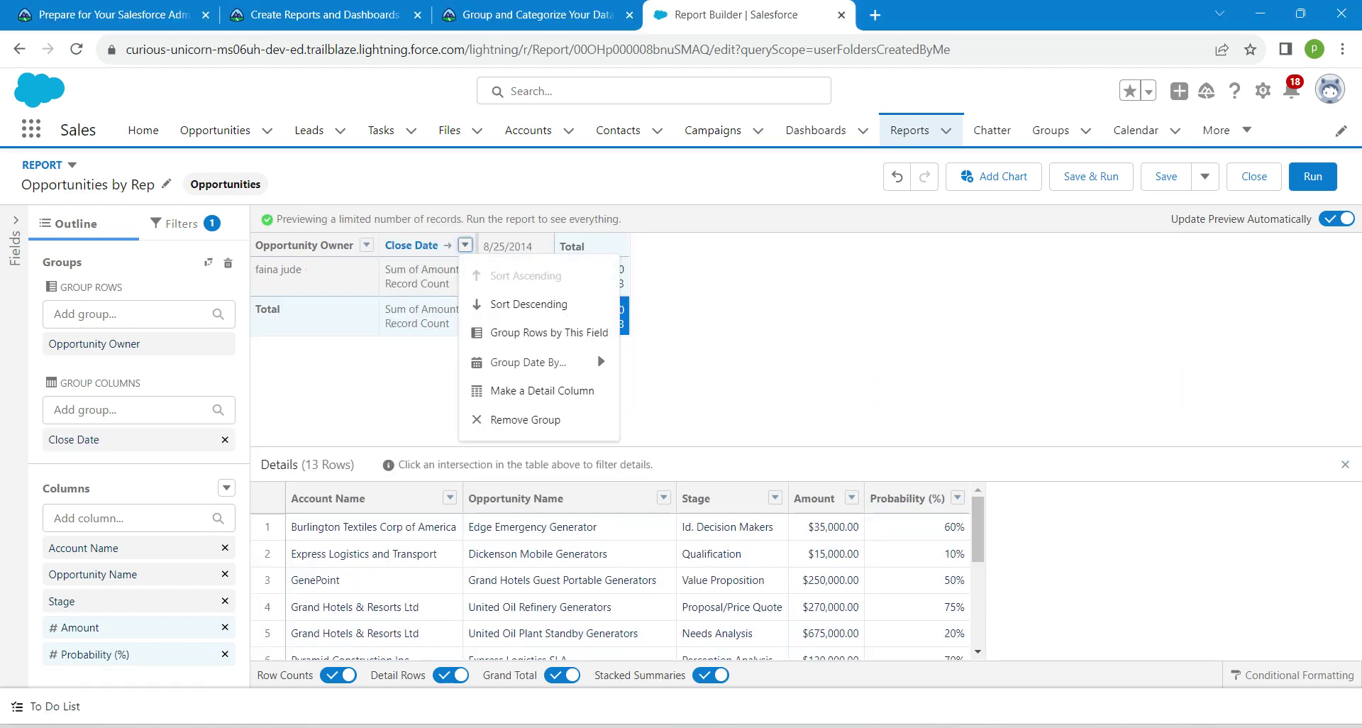
pyautogui.moveTo(539, 362)
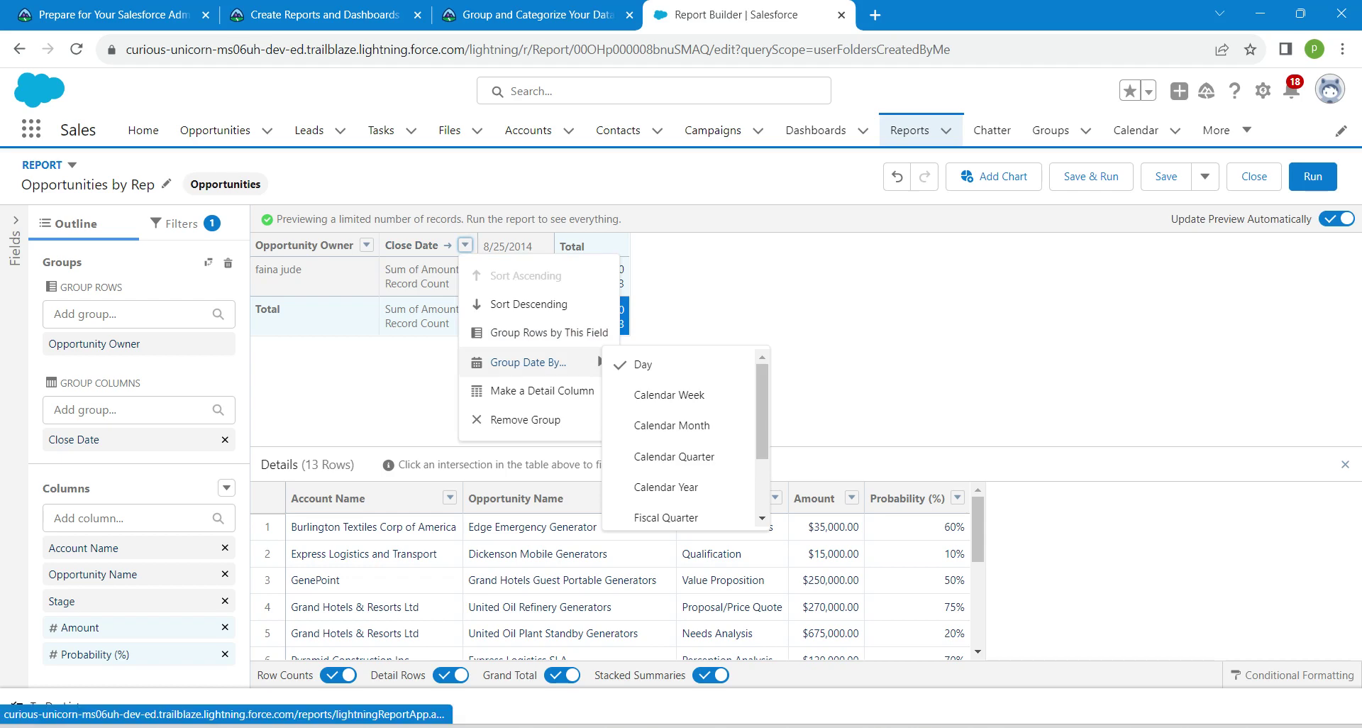
pyautogui.click(672, 425)
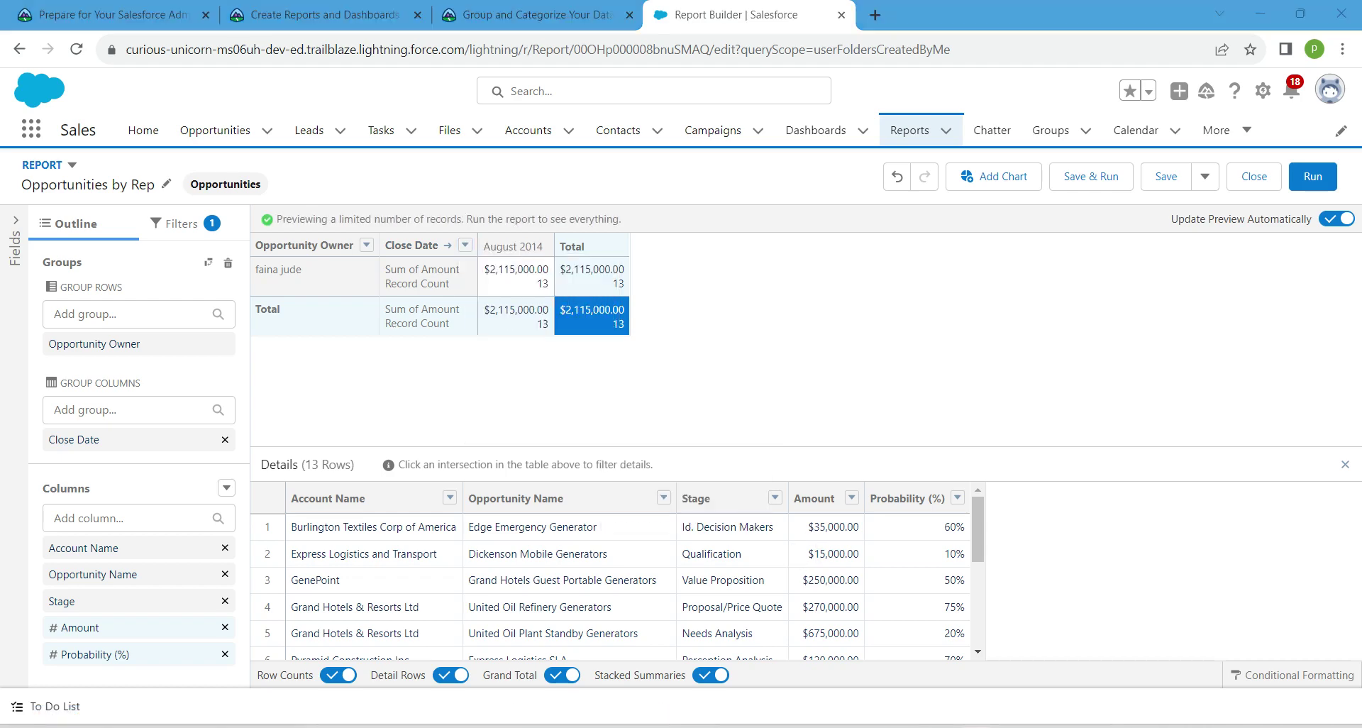
# - Turn off Detail Rows and Stacked Summaries, and save and run the report
pyautogui.moveTo(371, 675); pyautogui.dragTo(426, 675)
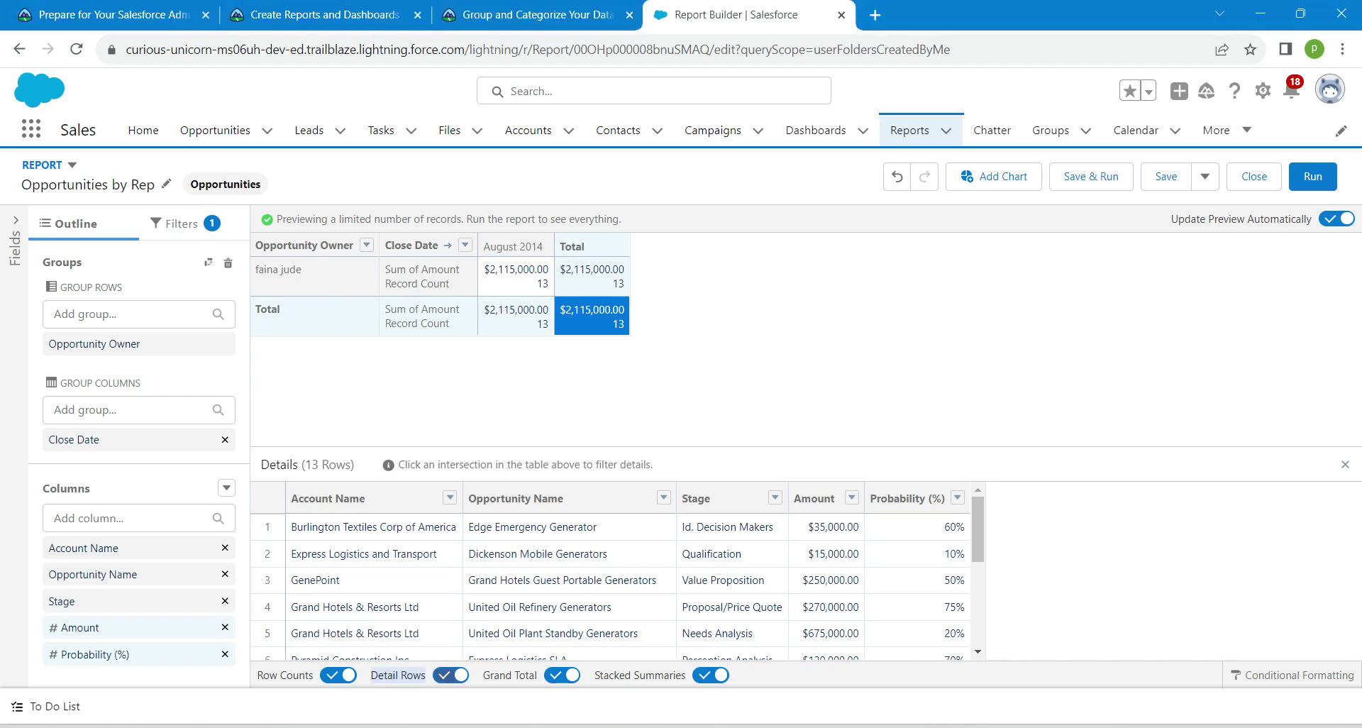
pyautogui.click(451, 676)
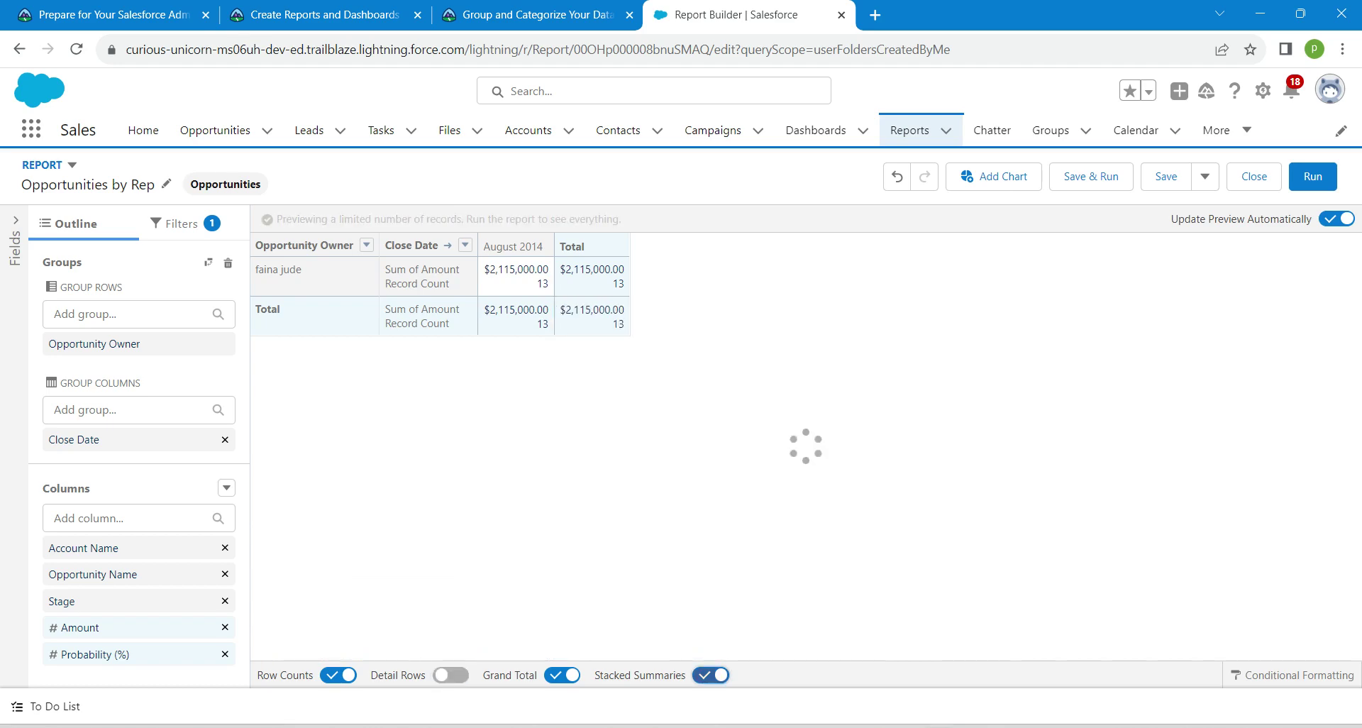
pyautogui.click(1091, 176)
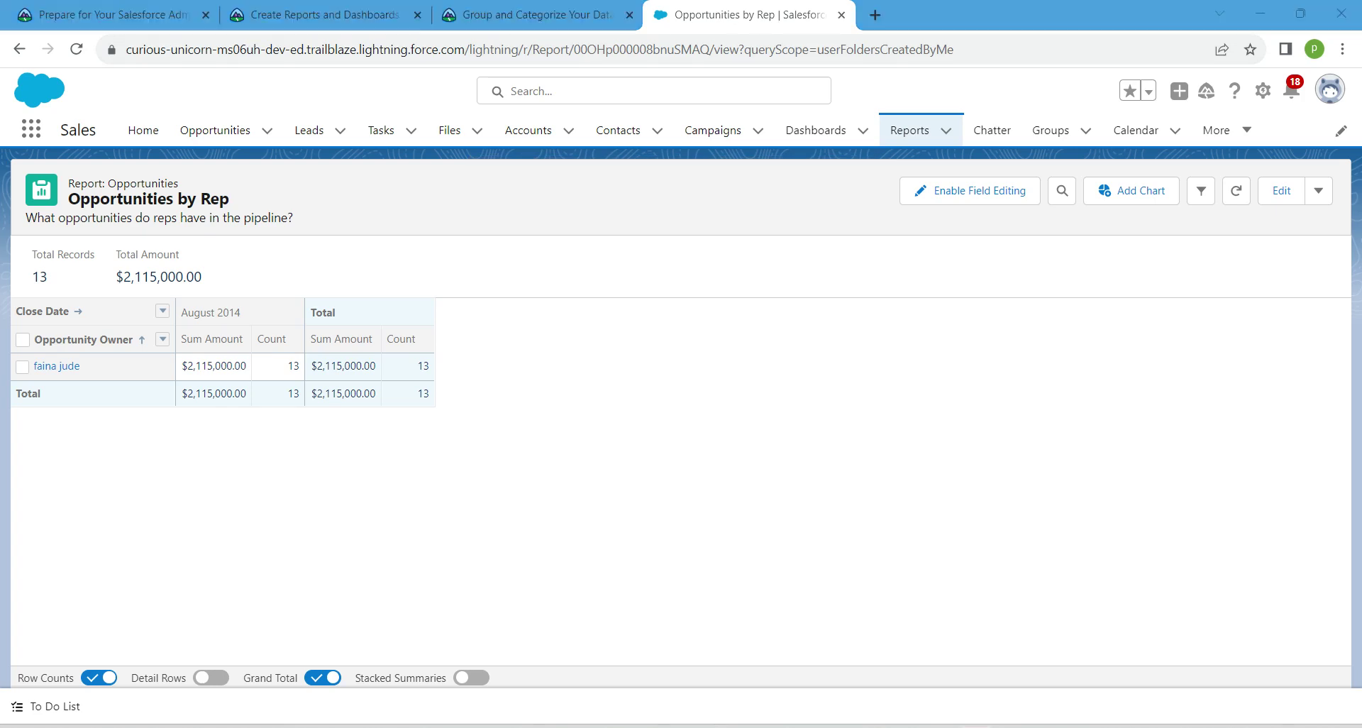
# - Copy the report name "Opportunities by Rep and Close Month" from the Trailhead instructions and return to the Salesforce report
pyautogui.click(603, 14)
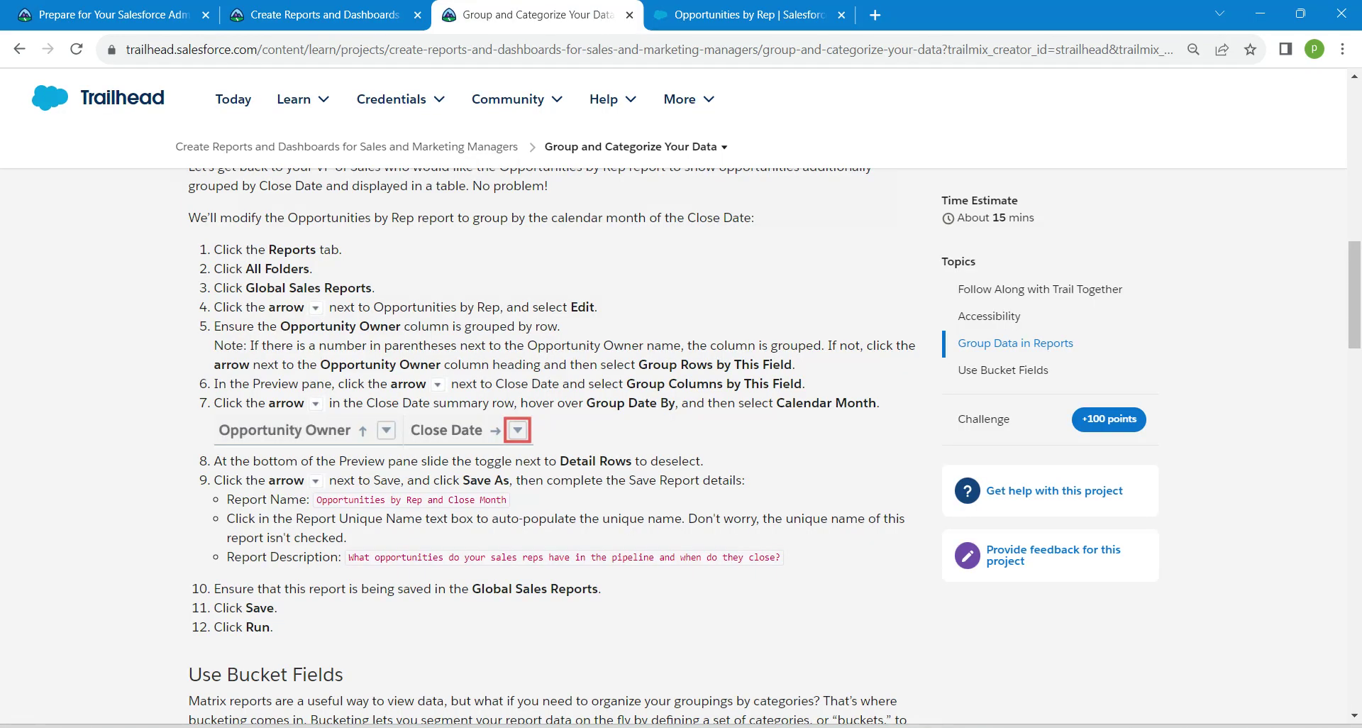
pyautogui.moveTo(317, 499); pyautogui.dragTo(507, 500)
pyautogui.click(745, 14)
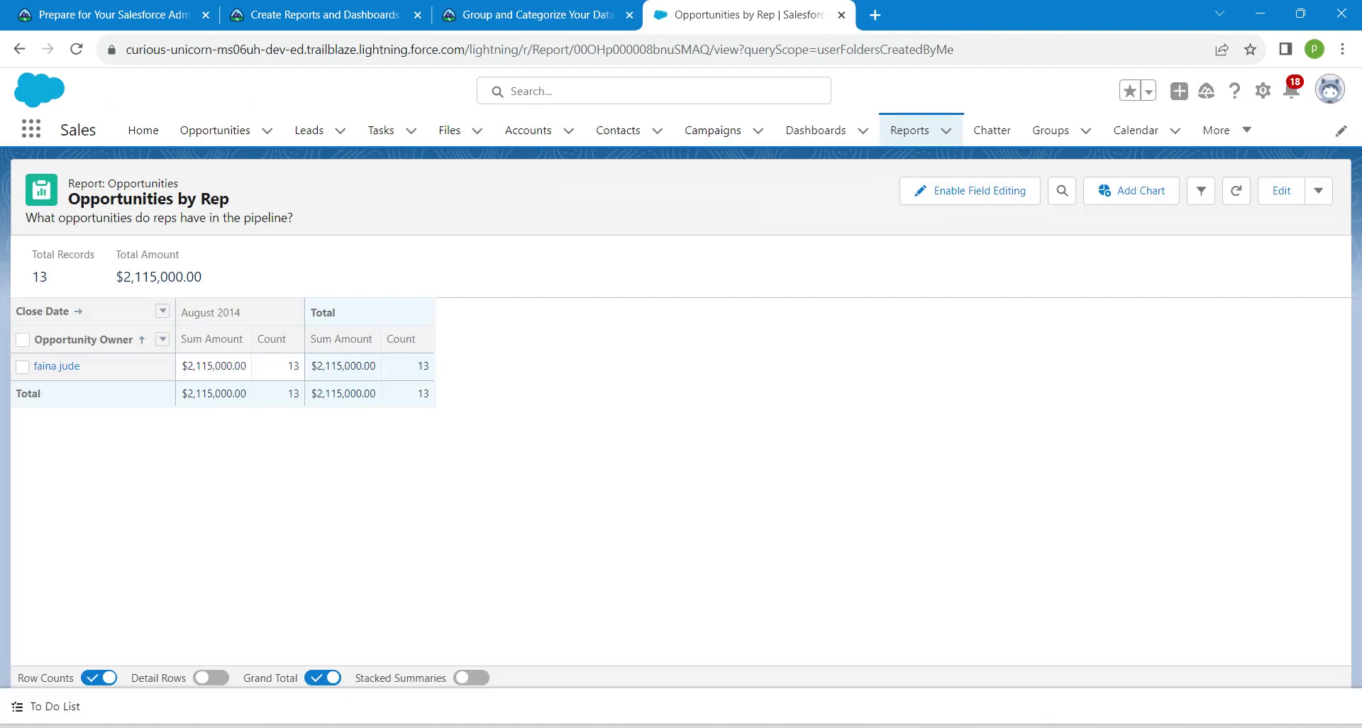
# - Edit the report and begin saving it as a copy named "Opportunities by Rep and Close Month", with the unique name auto-populated
pyautogui.click(1281, 190)
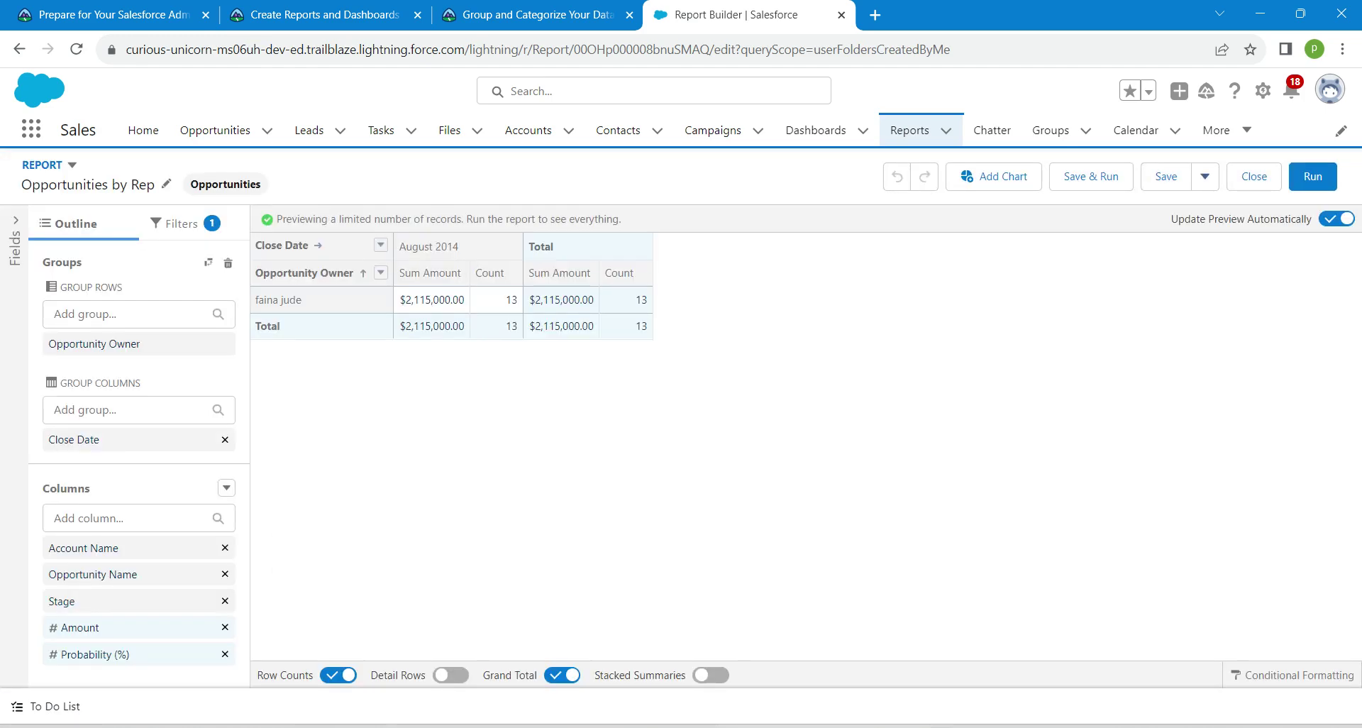
pyautogui.click(1204, 177)
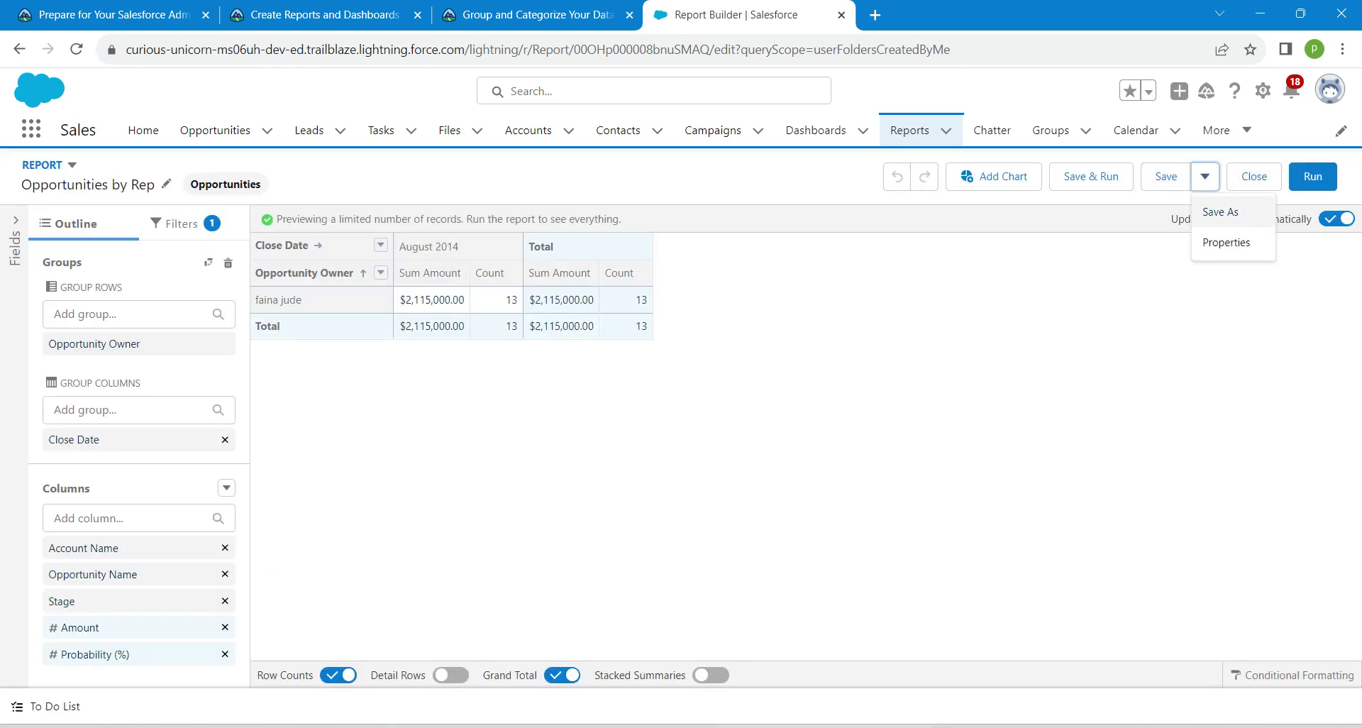
pyautogui.click(1221, 212)
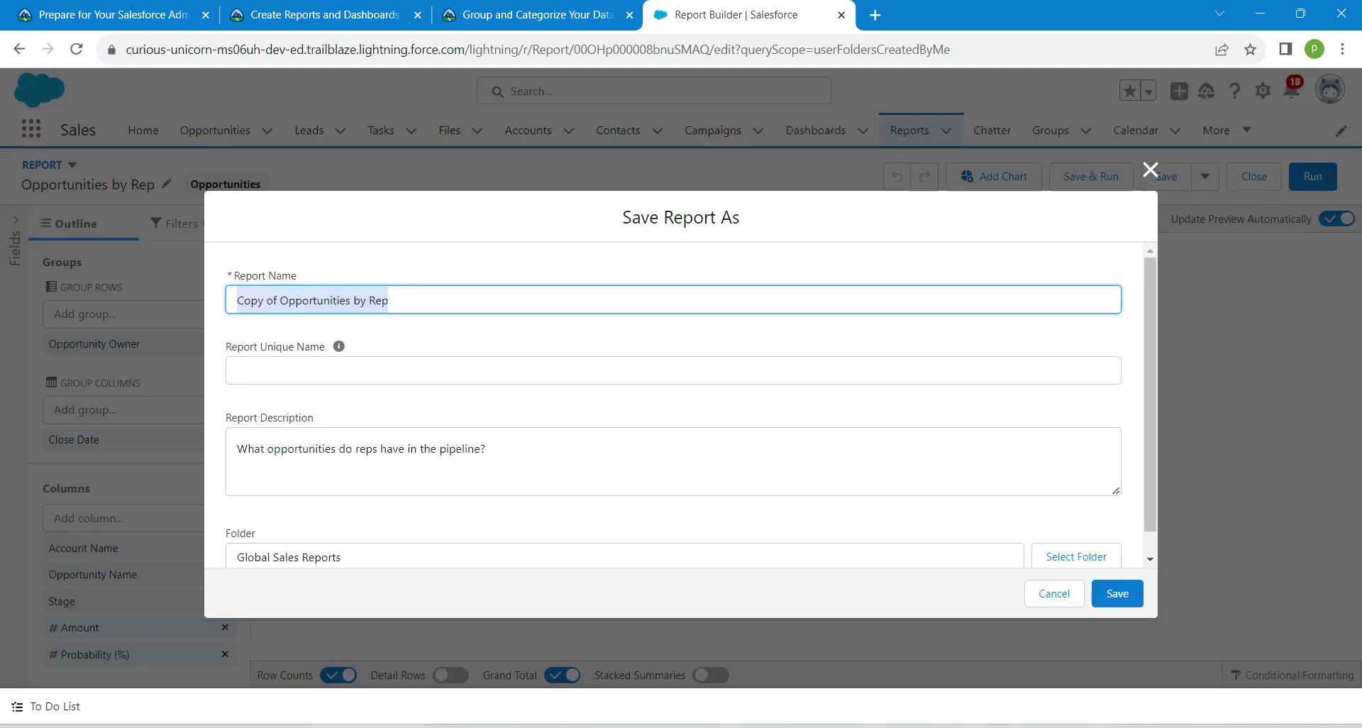
pyautogui.write('Opportunities by Rep and Close Month')
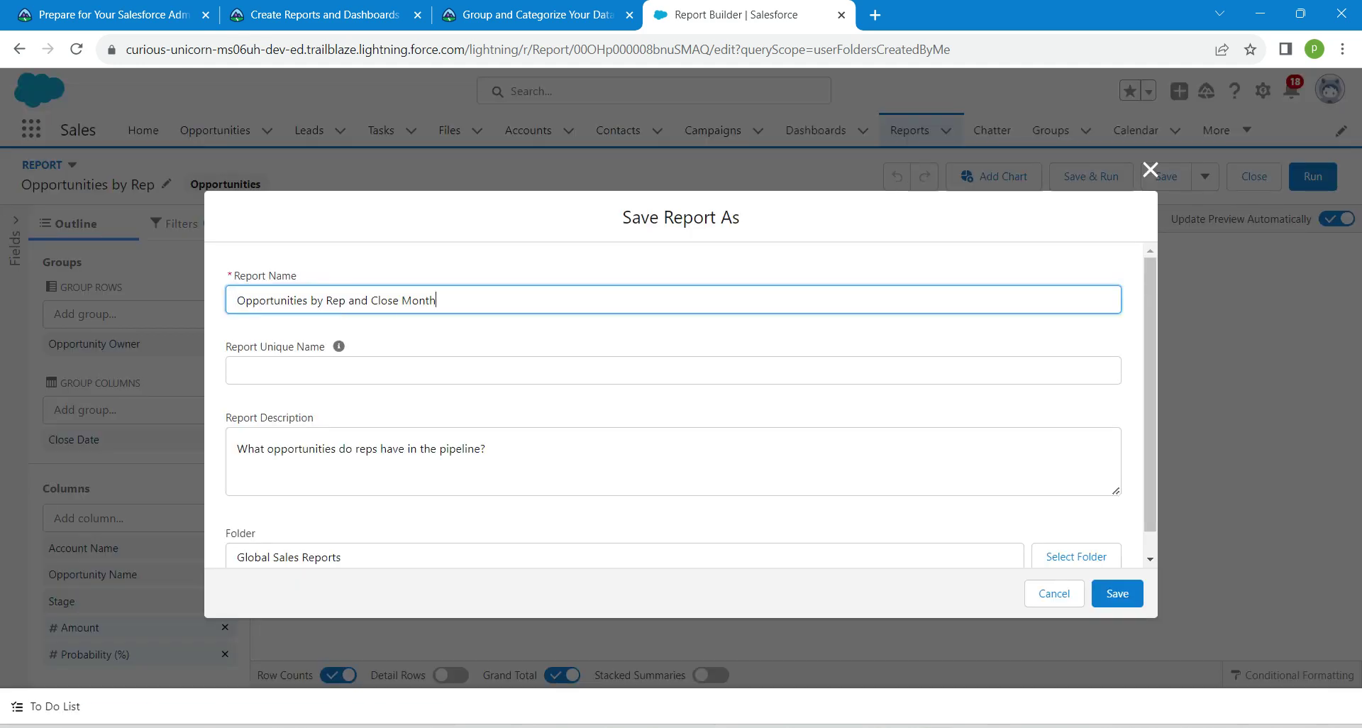
pyautogui.click(673, 370)
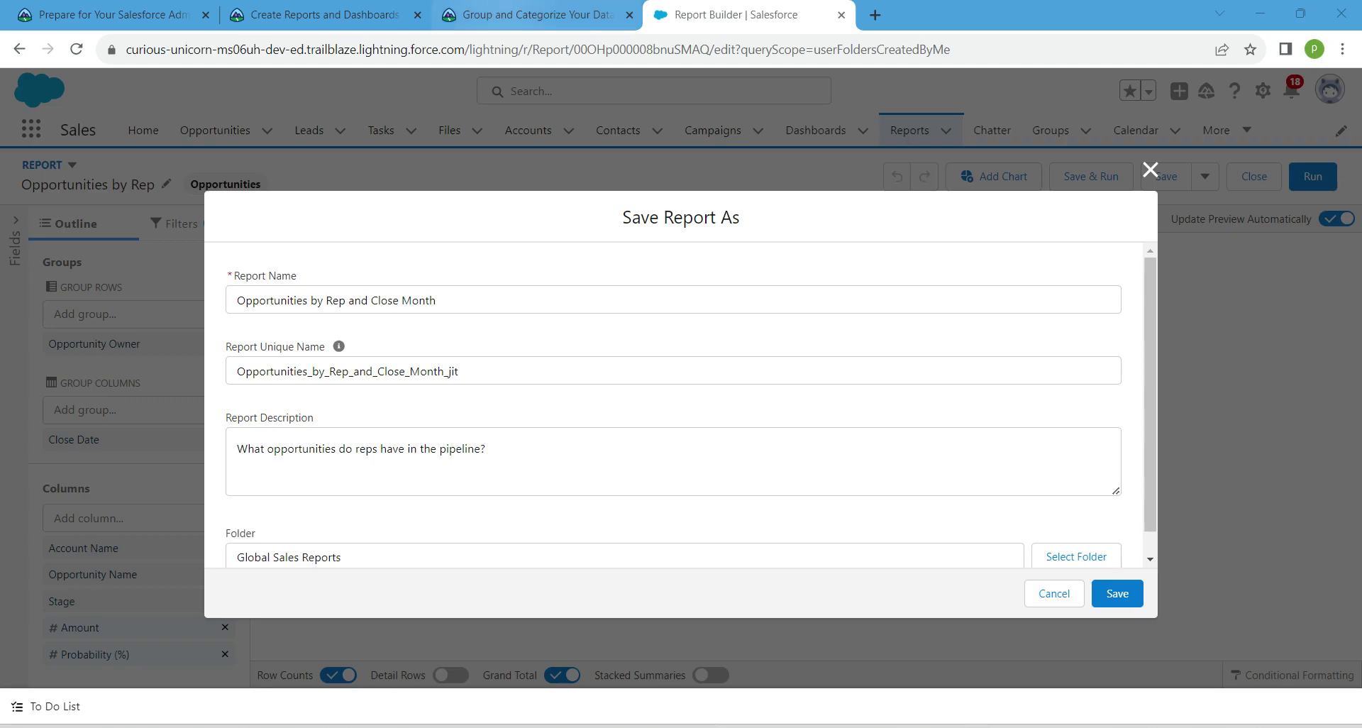
# - Replace the description with Trailhead's "What opportunities do your sales reps have in the pipeline and when do they close?", and save and run the report
pyautogui.click(537, 14)
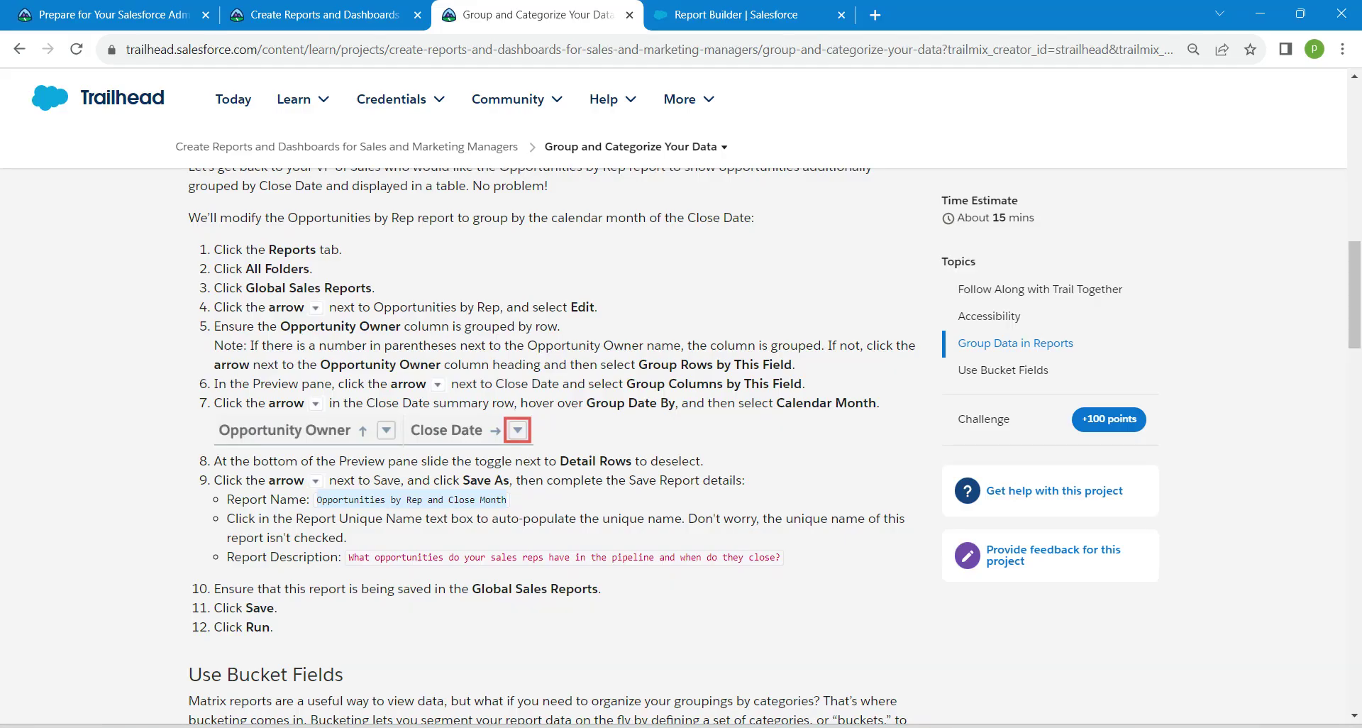
pyautogui.moveTo(348, 558); pyautogui.dragTo(781, 559)
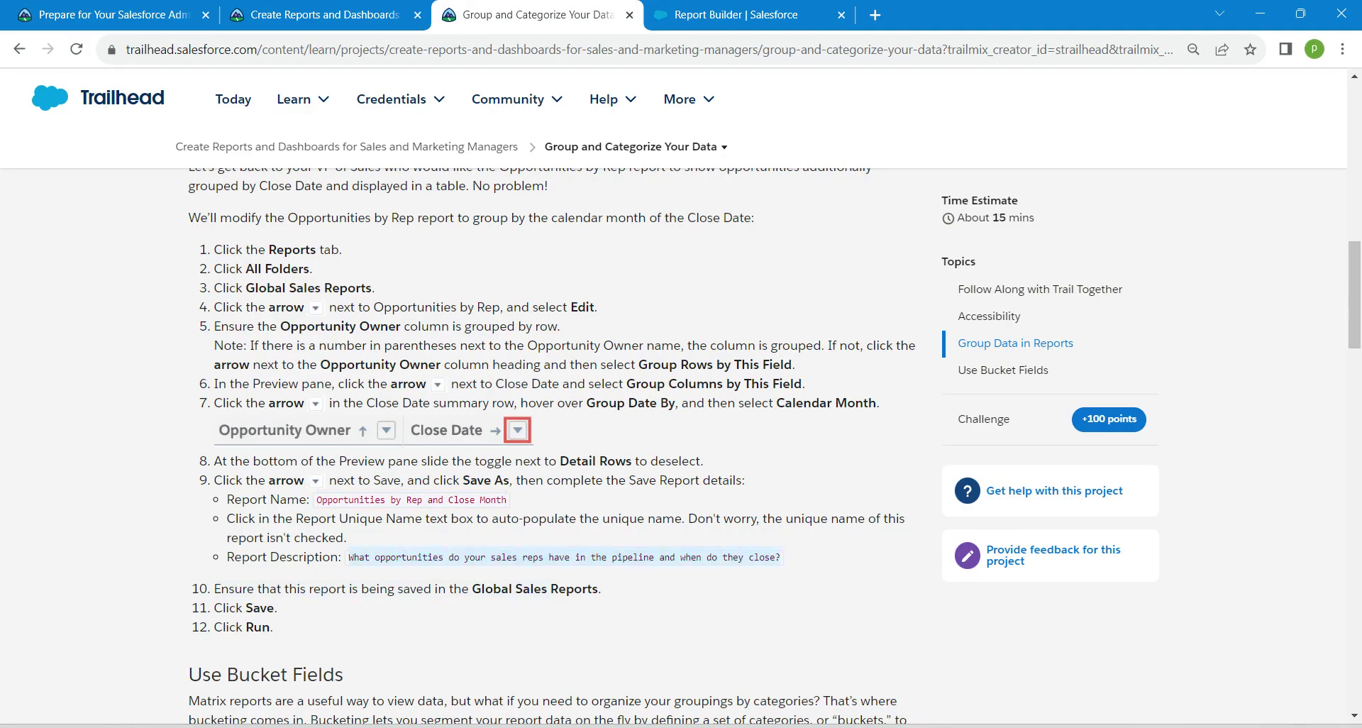
pyautogui.click(738, 14)
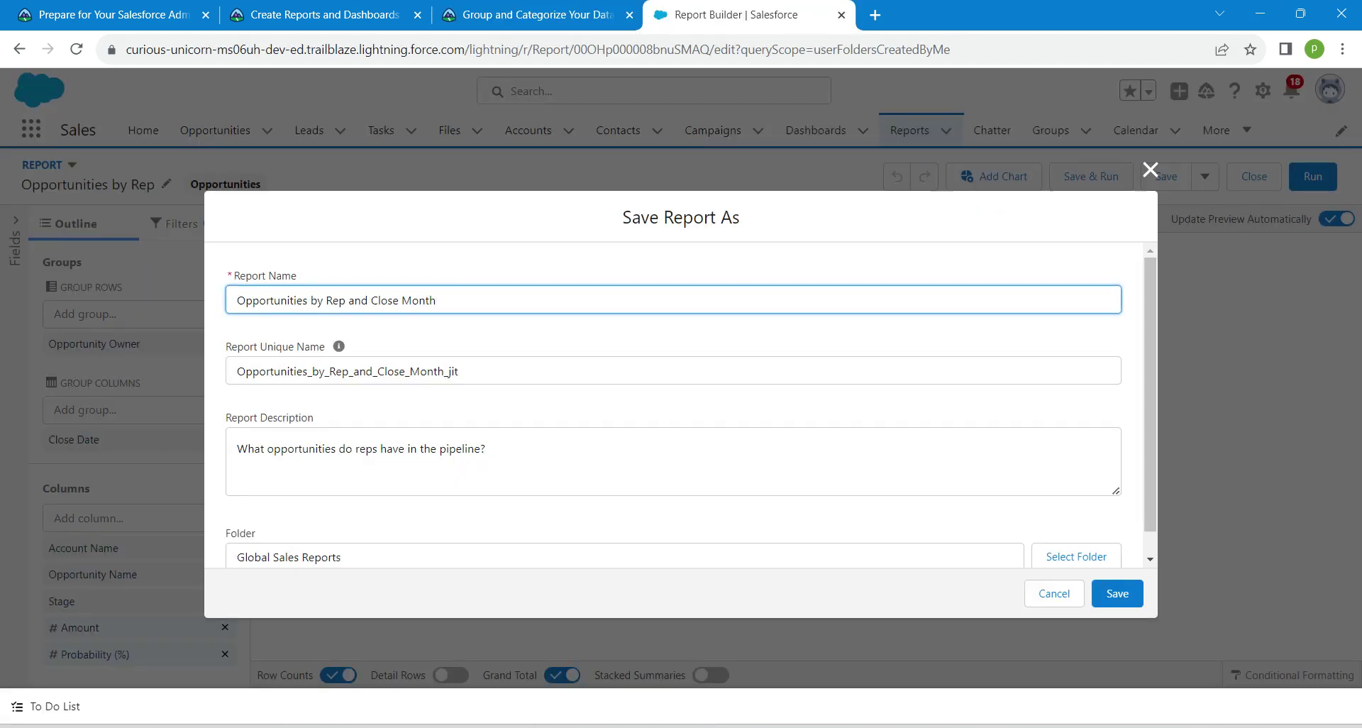
pyautogui.moveTo(491, 449); pyautogui.dragTo(234, 450)
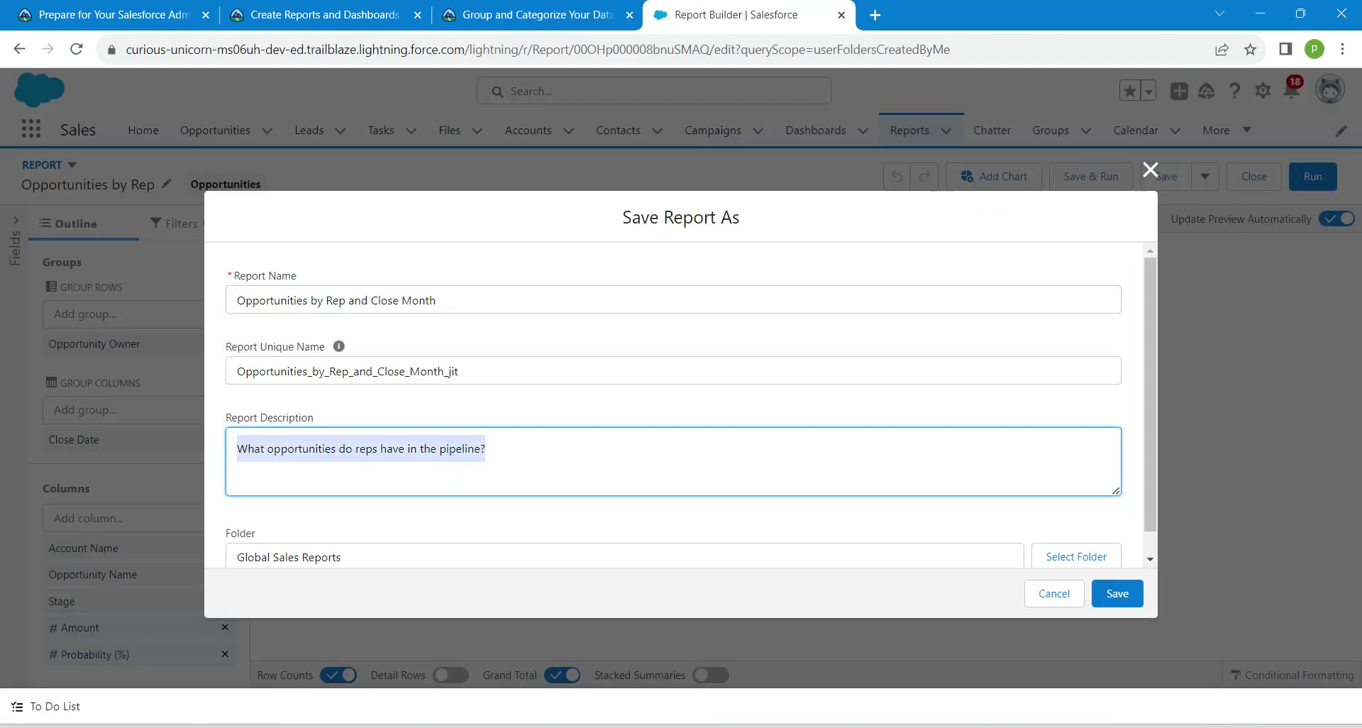
pyautogui.hotkey('ctrl', 'v')
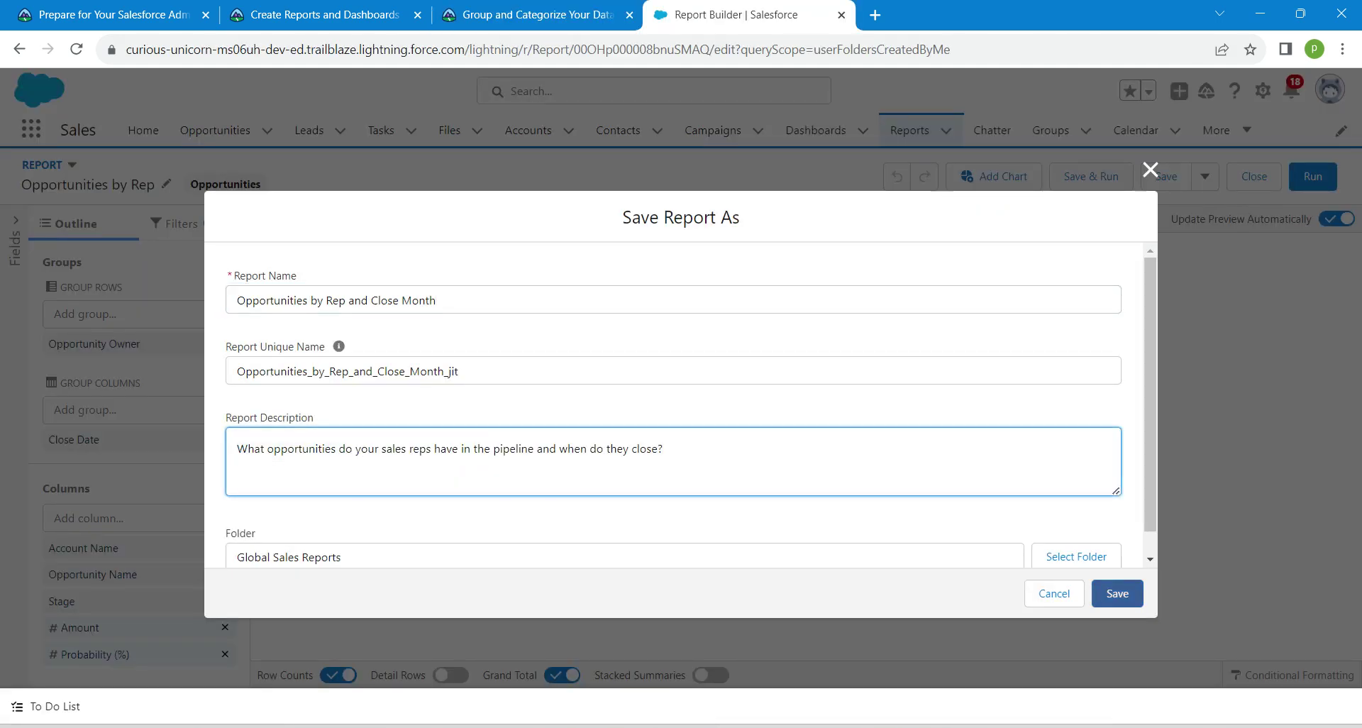
pyautogui.click(1118, 594)
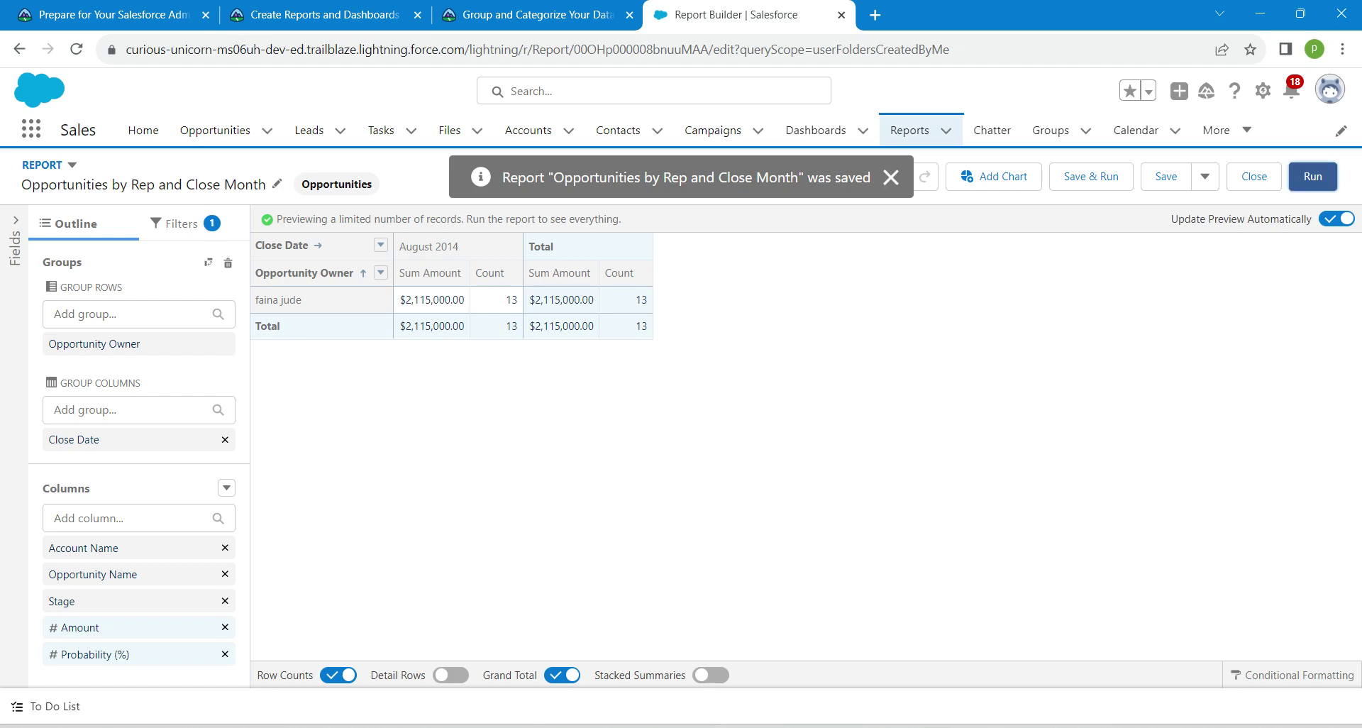
pyautogui.click(1312, 177)
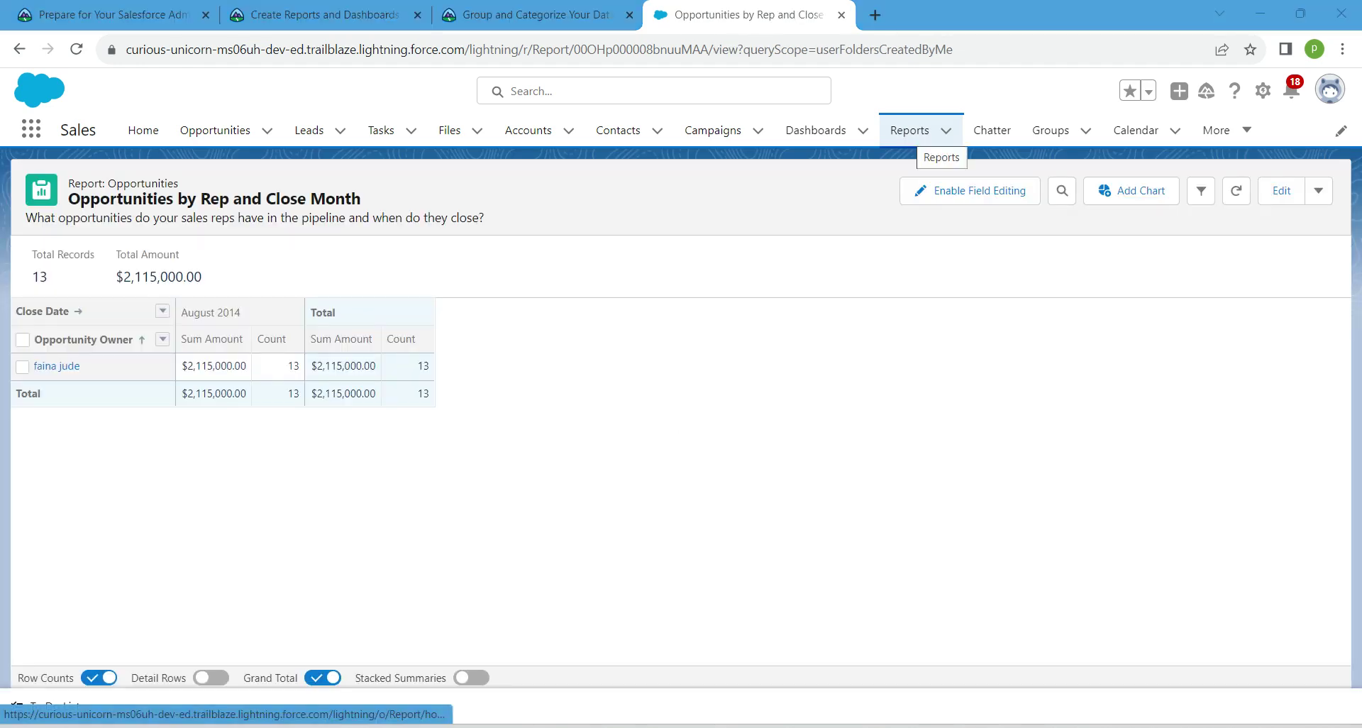
# - Start a new report based on the standard Opportunities report type and check its Update Preview Automatically setting
pyautogui.click(911, 130)
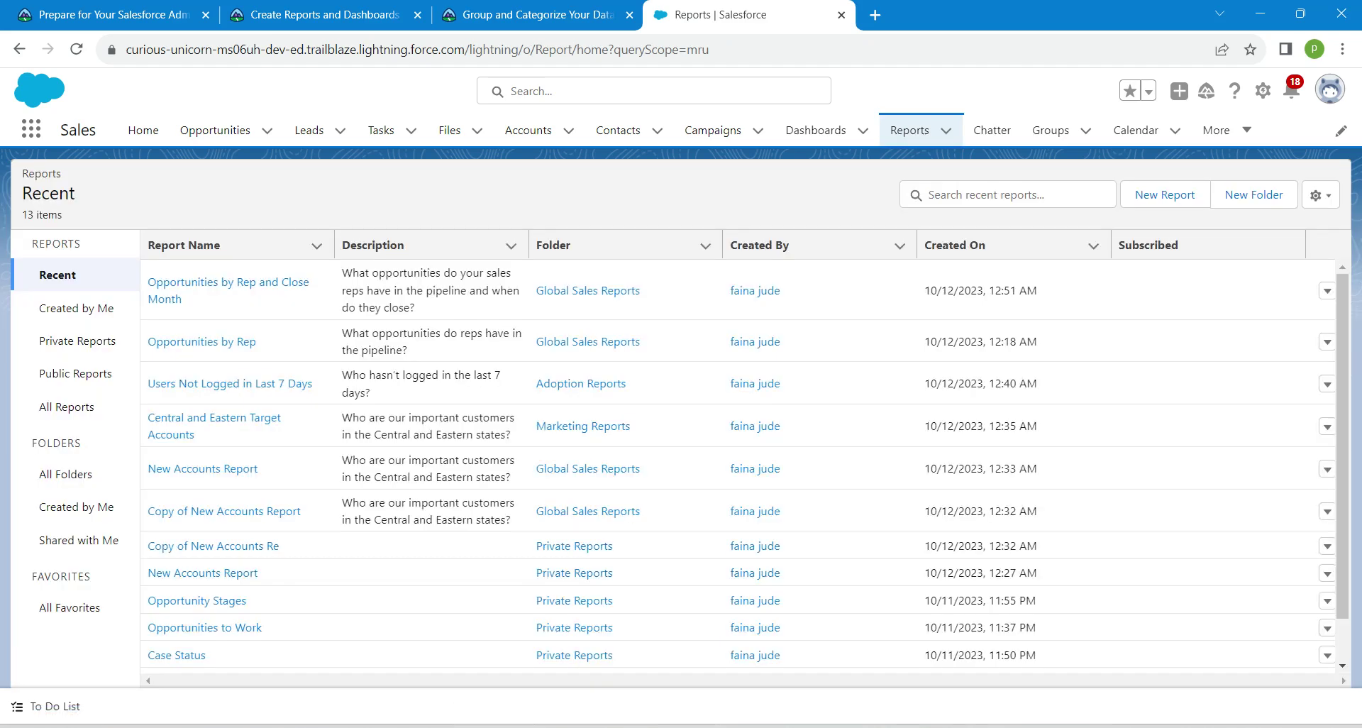
pyautogui.click(1165, 194)
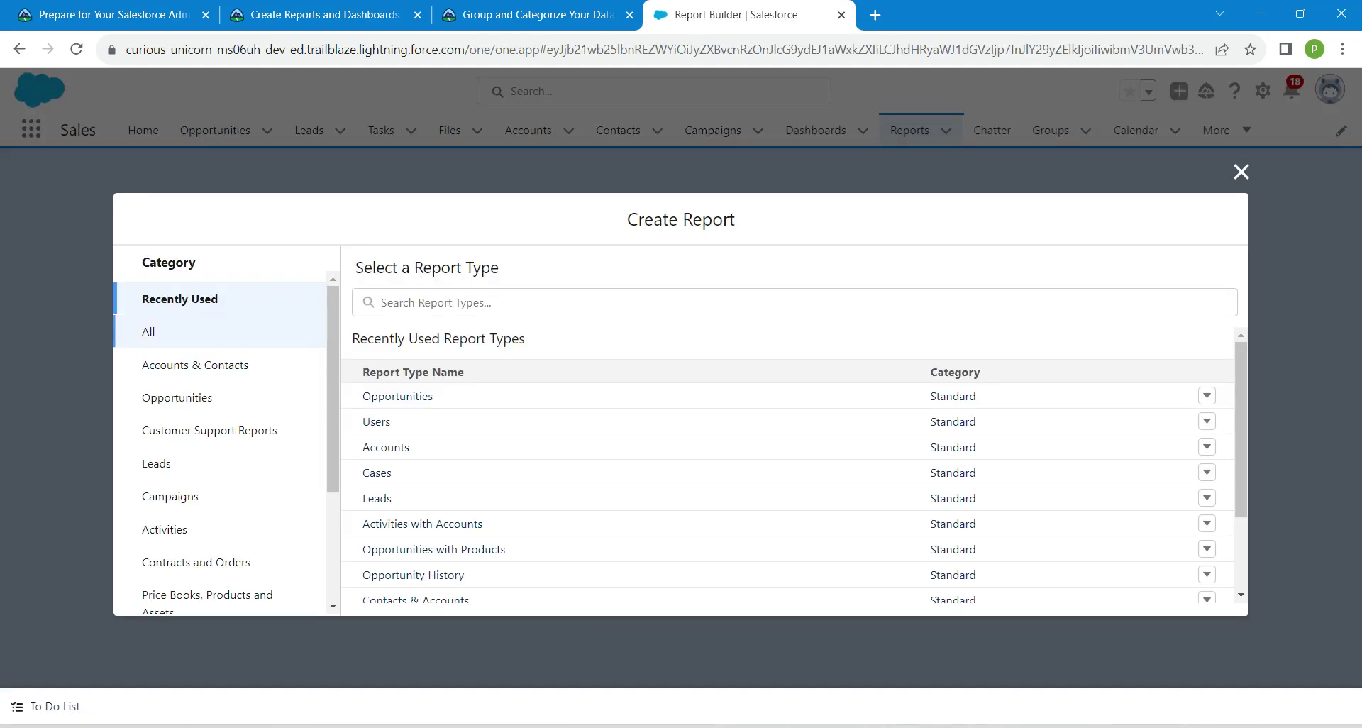
pyautogui.click(149, 331)
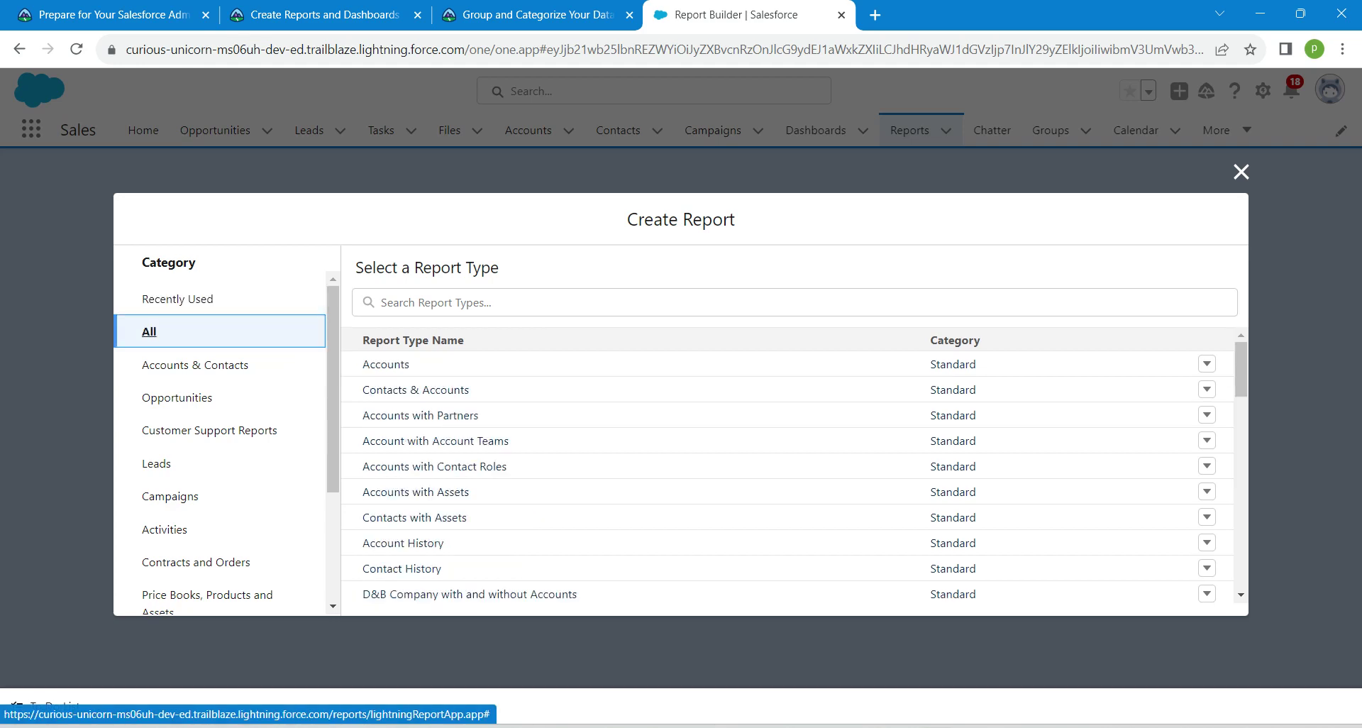
pyautogui.click(455, 303)
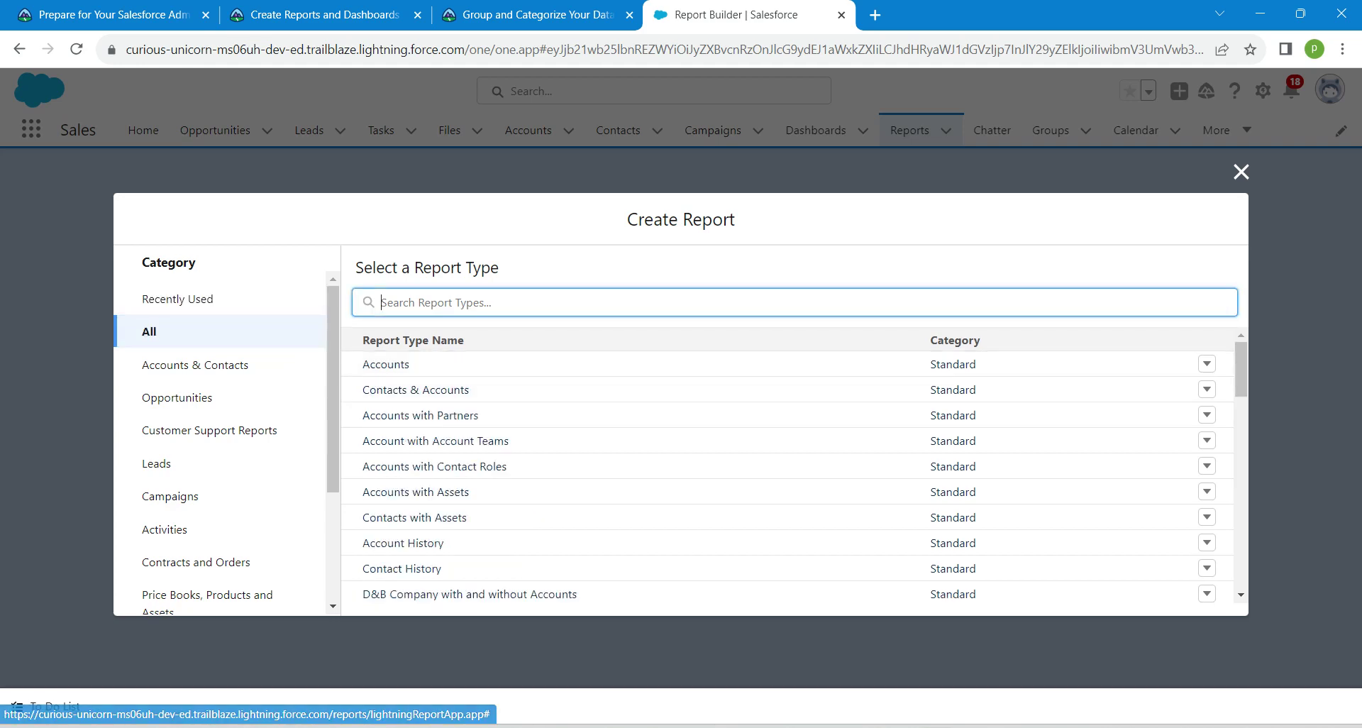
pyautogui.write('oppo')
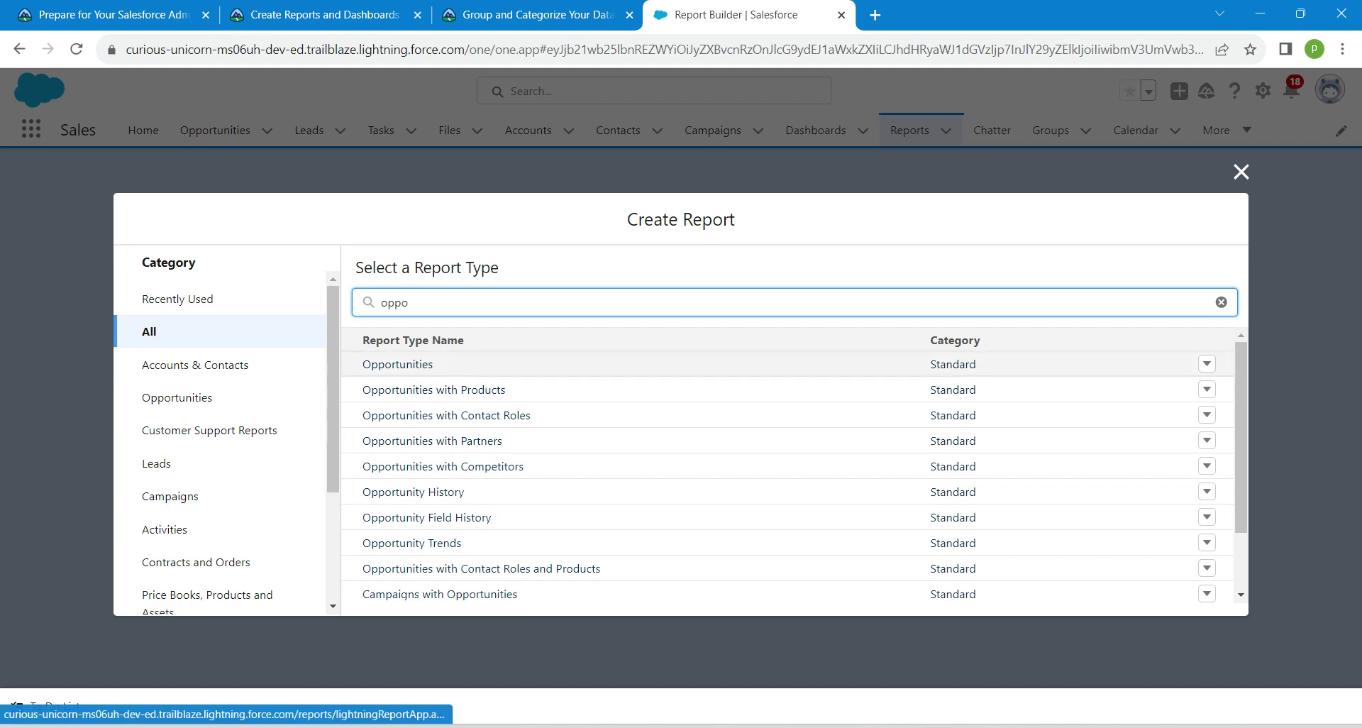
pyautogui.click(397, 364)
pyautogui.click(1018, 367)
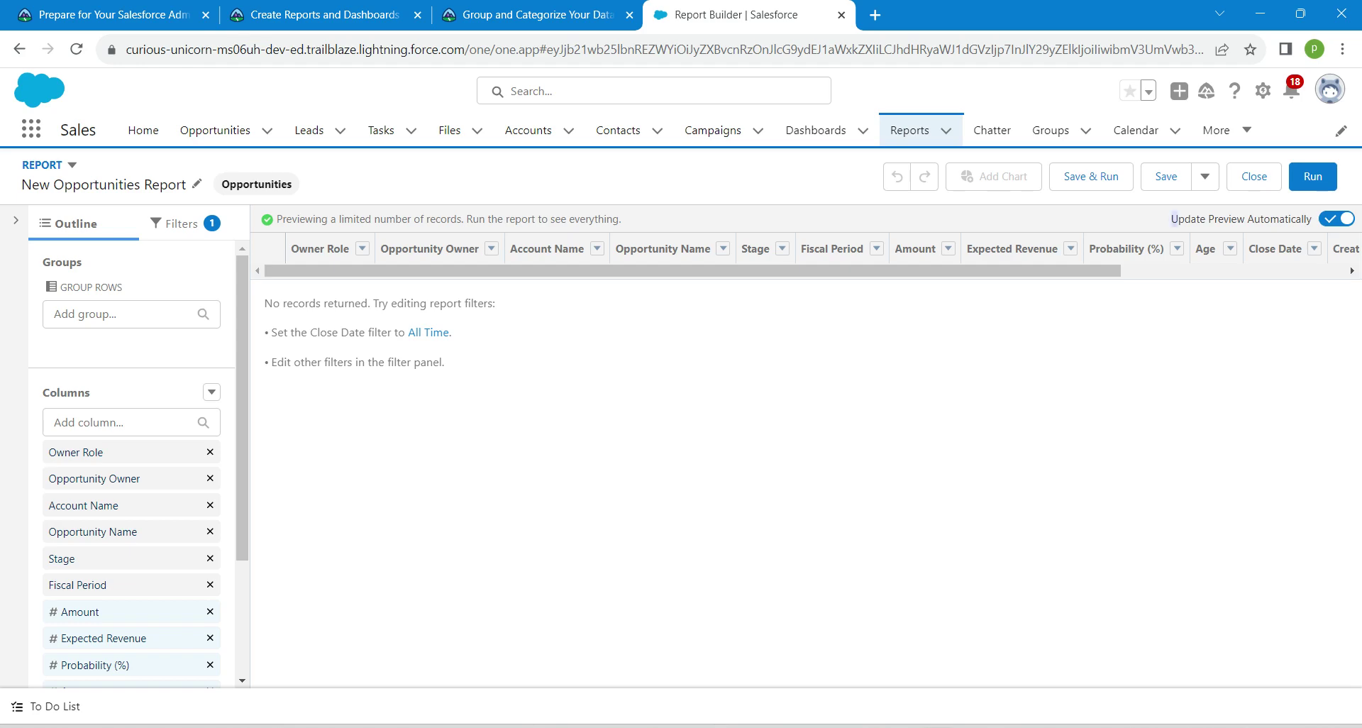
pyautogui.moveTo(1172, 219); pyautogui.dragTo(1311, 219)
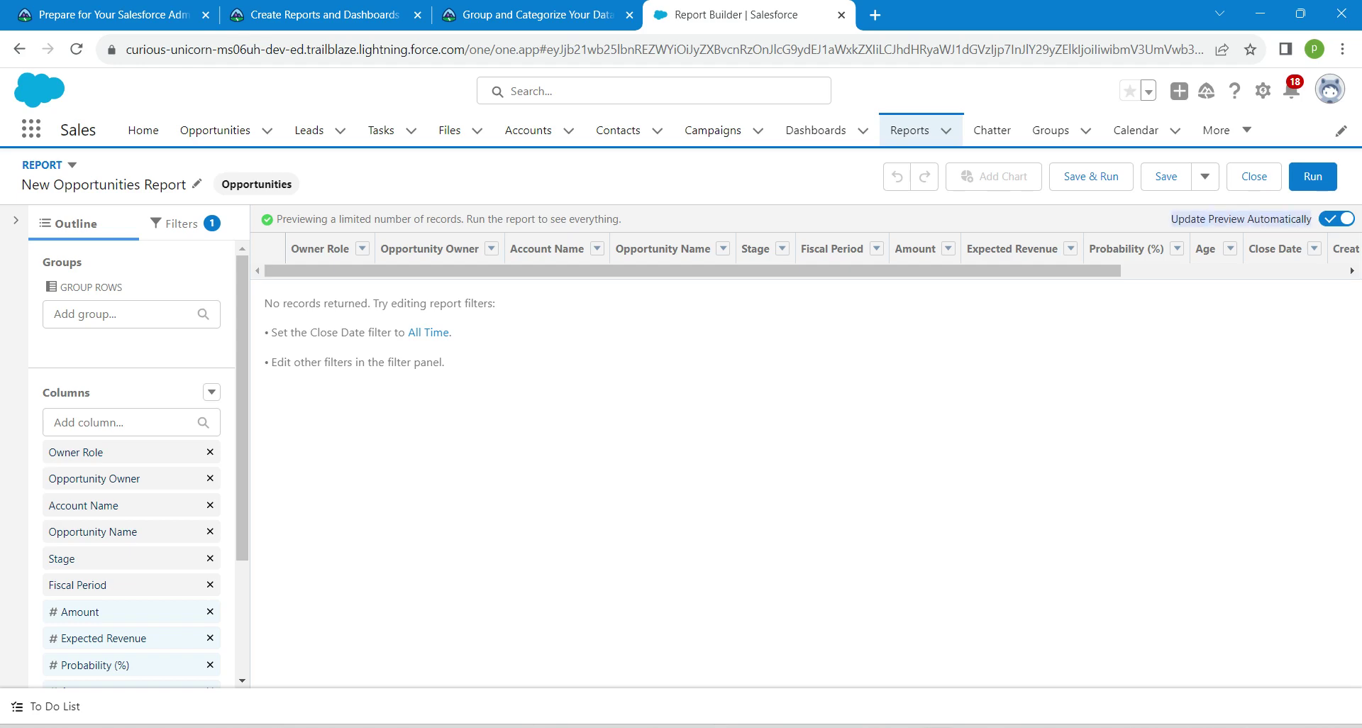
pyautogui.click(1311, 220)
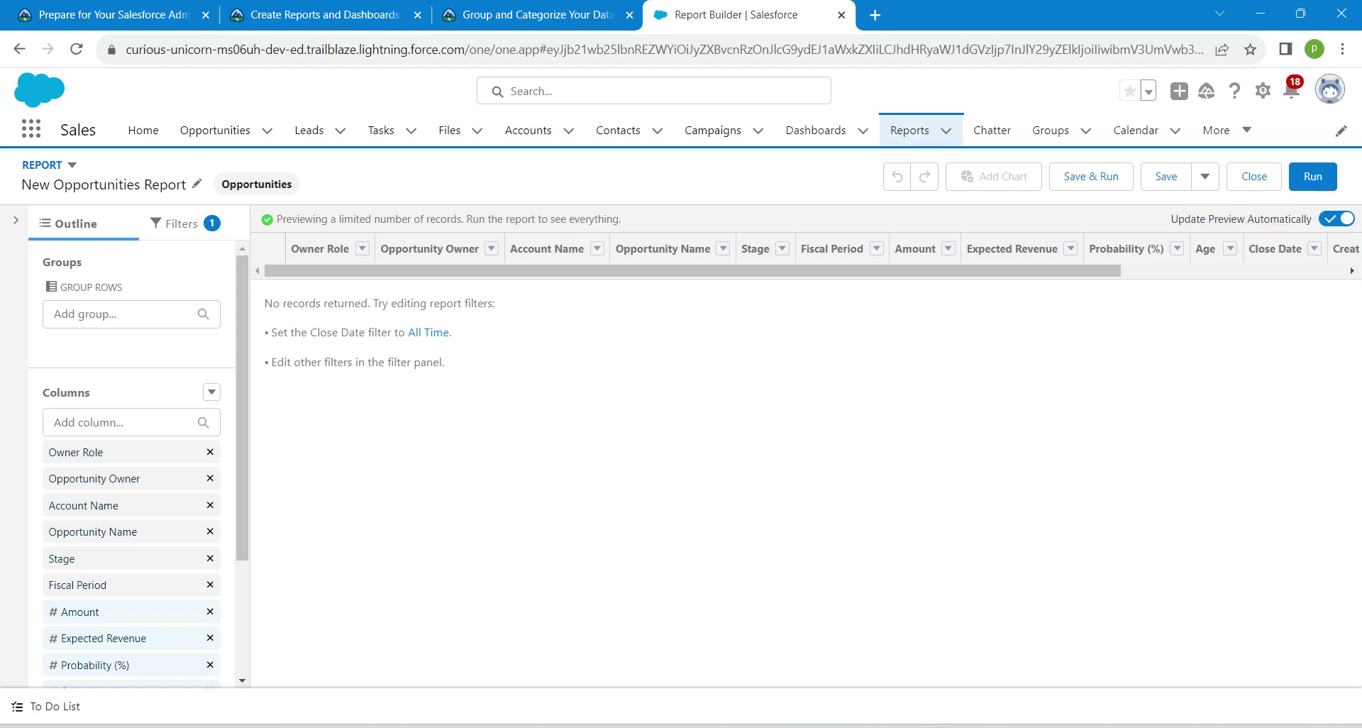
# - Check the new report's Close Date filter and set its Opportunity Status filter to Open
pyautogui.click(179, 224)
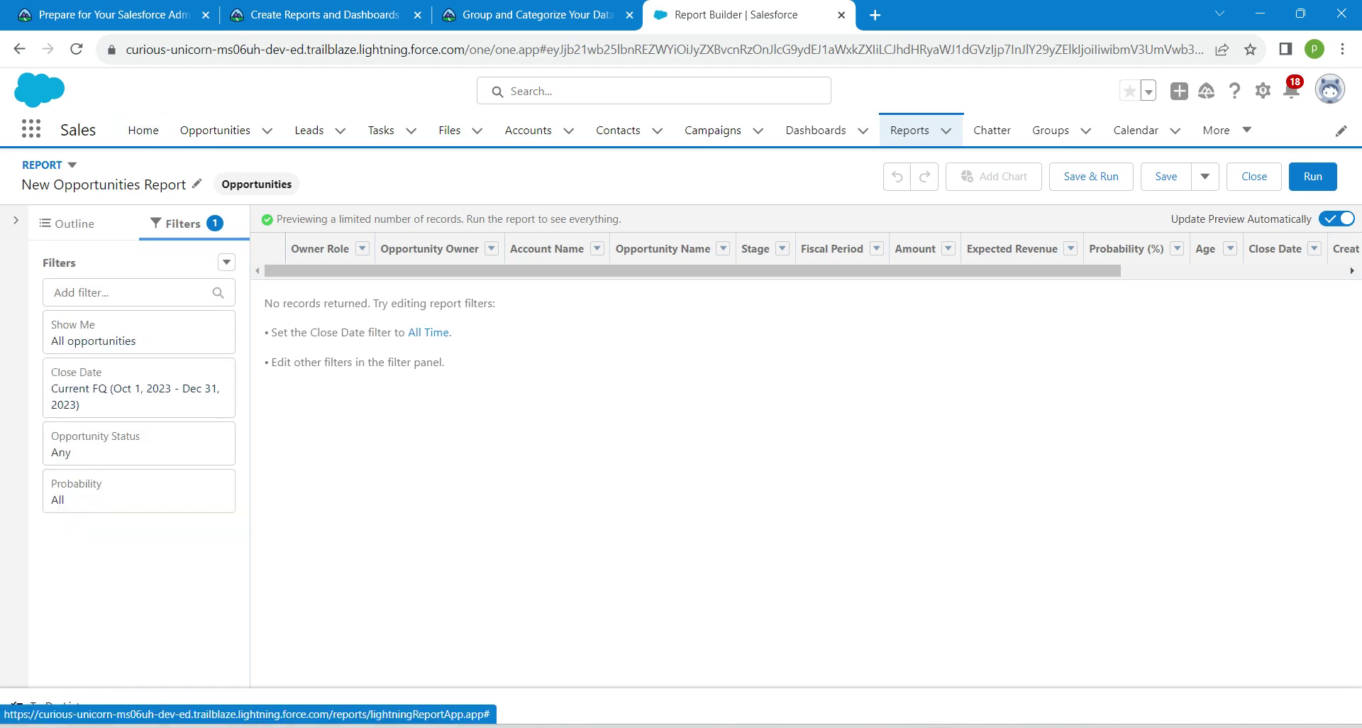
pyautogui.click(139, 388)
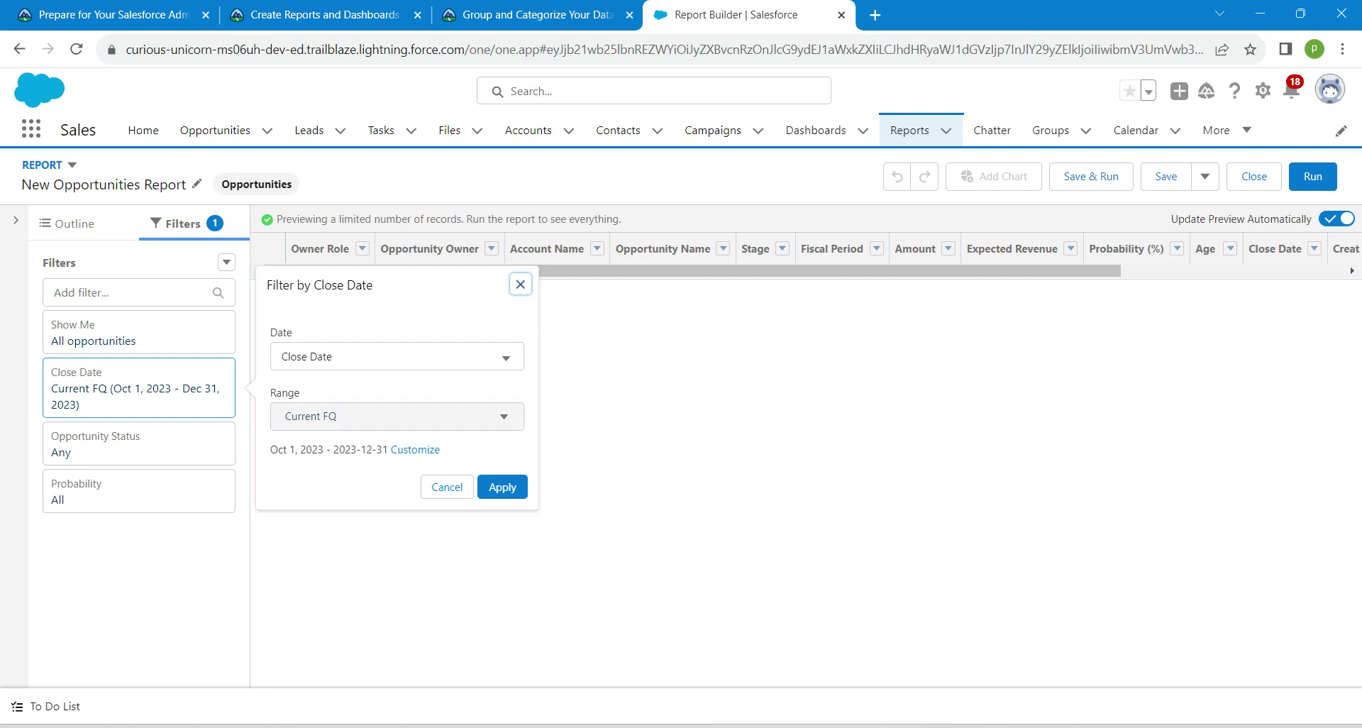
pyautogui.click(520, 285)
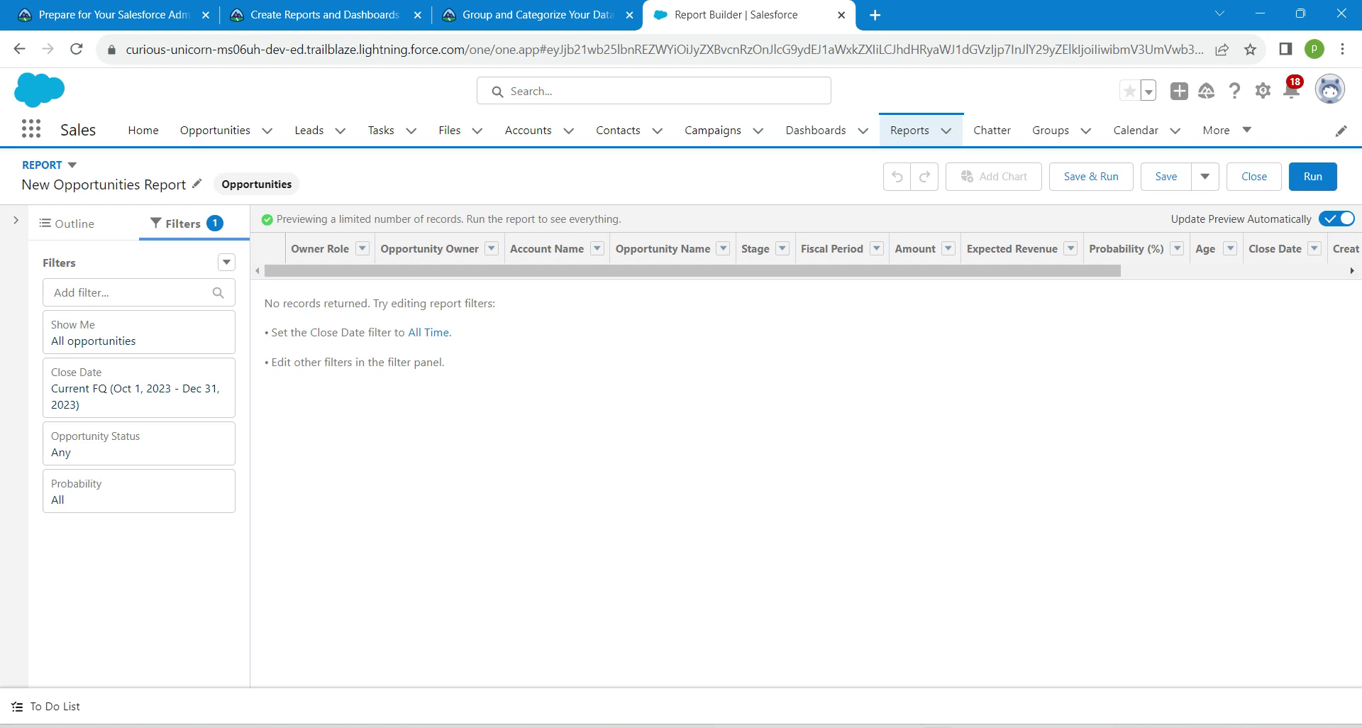
pyautogui.click(138, 444)
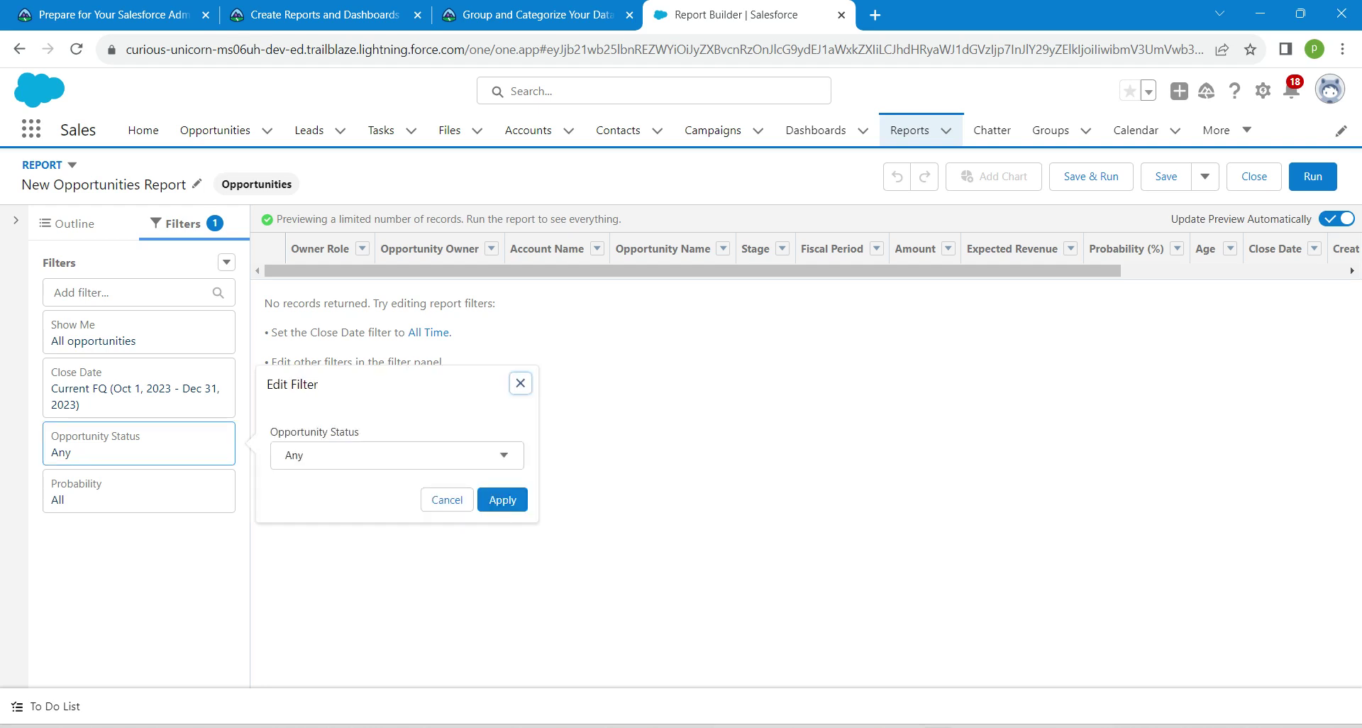
pyautogui.click(397, 455)
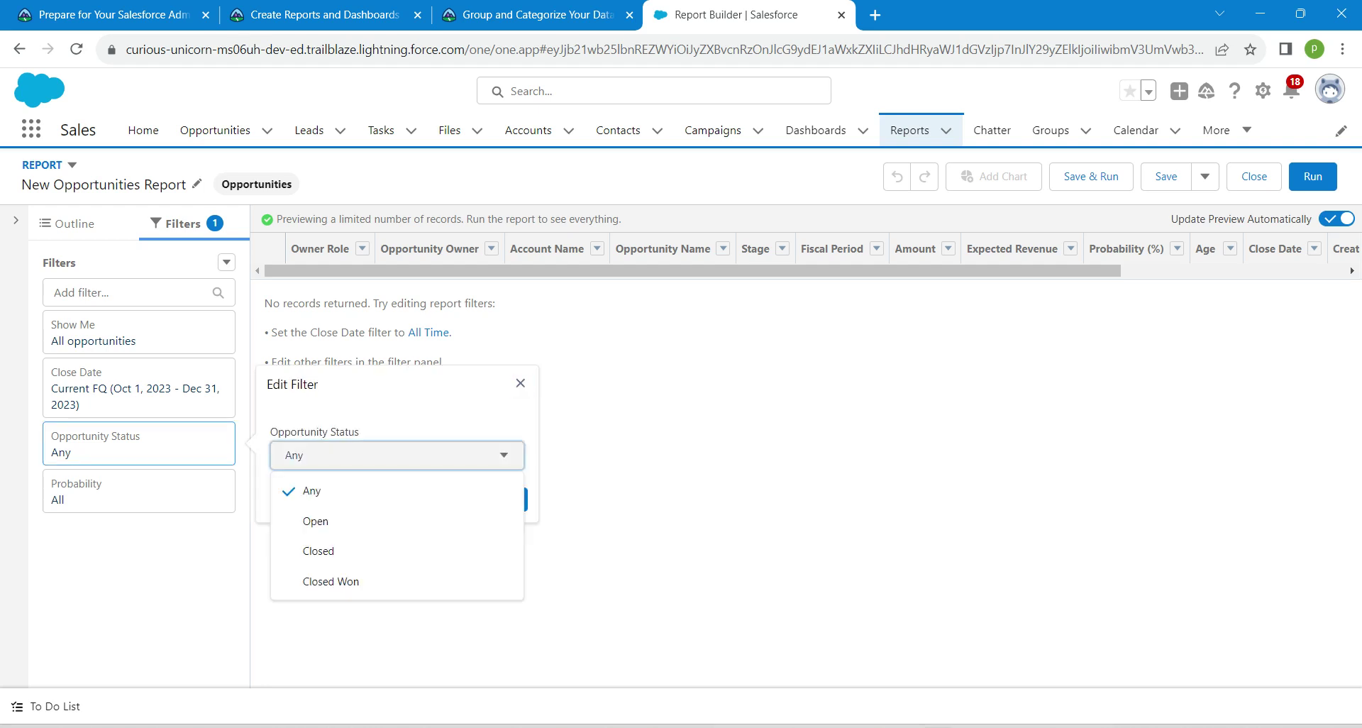
pyautogui.click(318, 552)
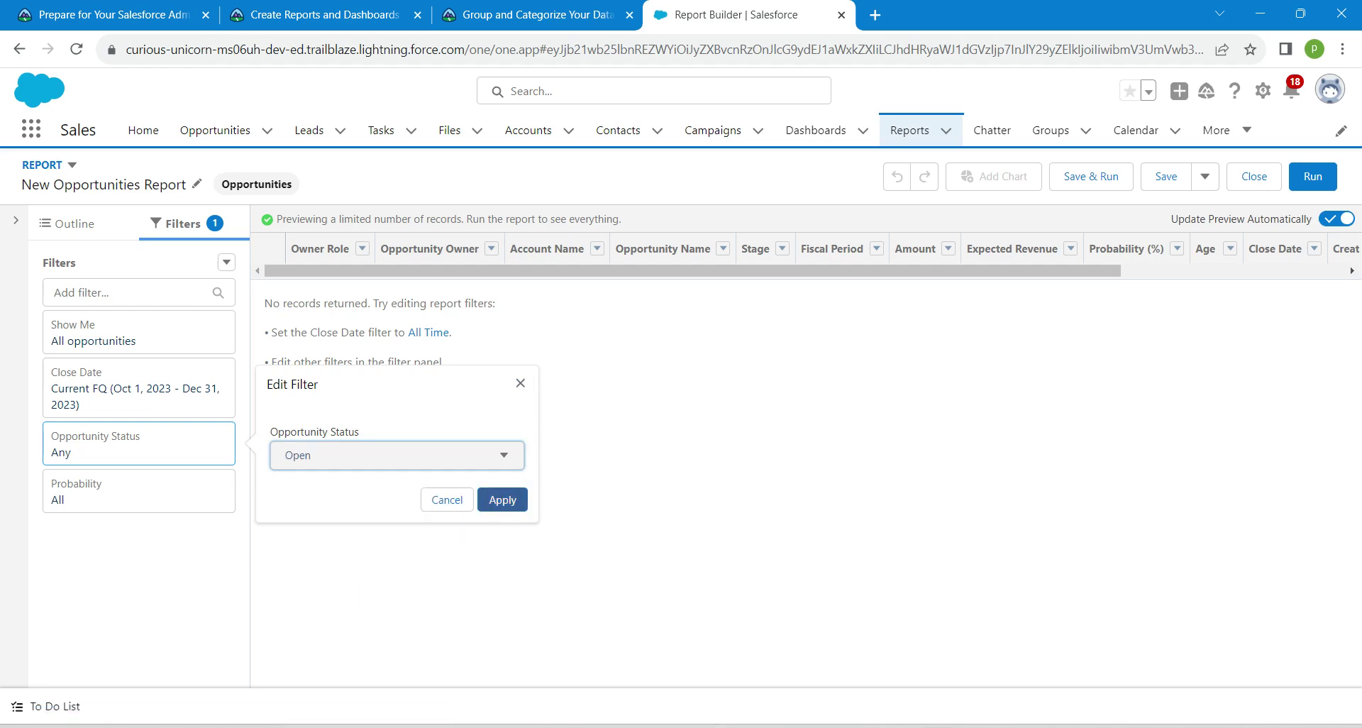
pyautogui.click(503, 500)
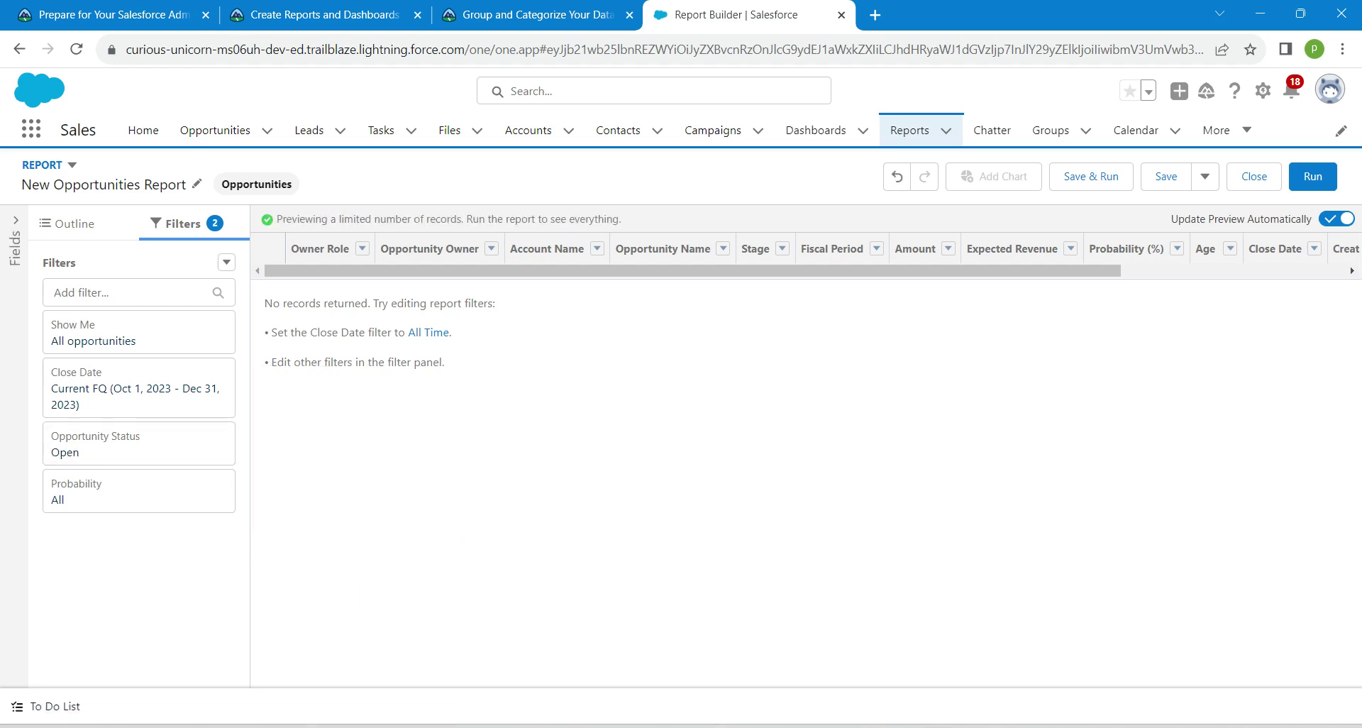
# - Remove the Owner Role, Fiscal Period, Age, Created Date, Next Step and Lead Source columns from the report
pyautogui.click(67, 224)
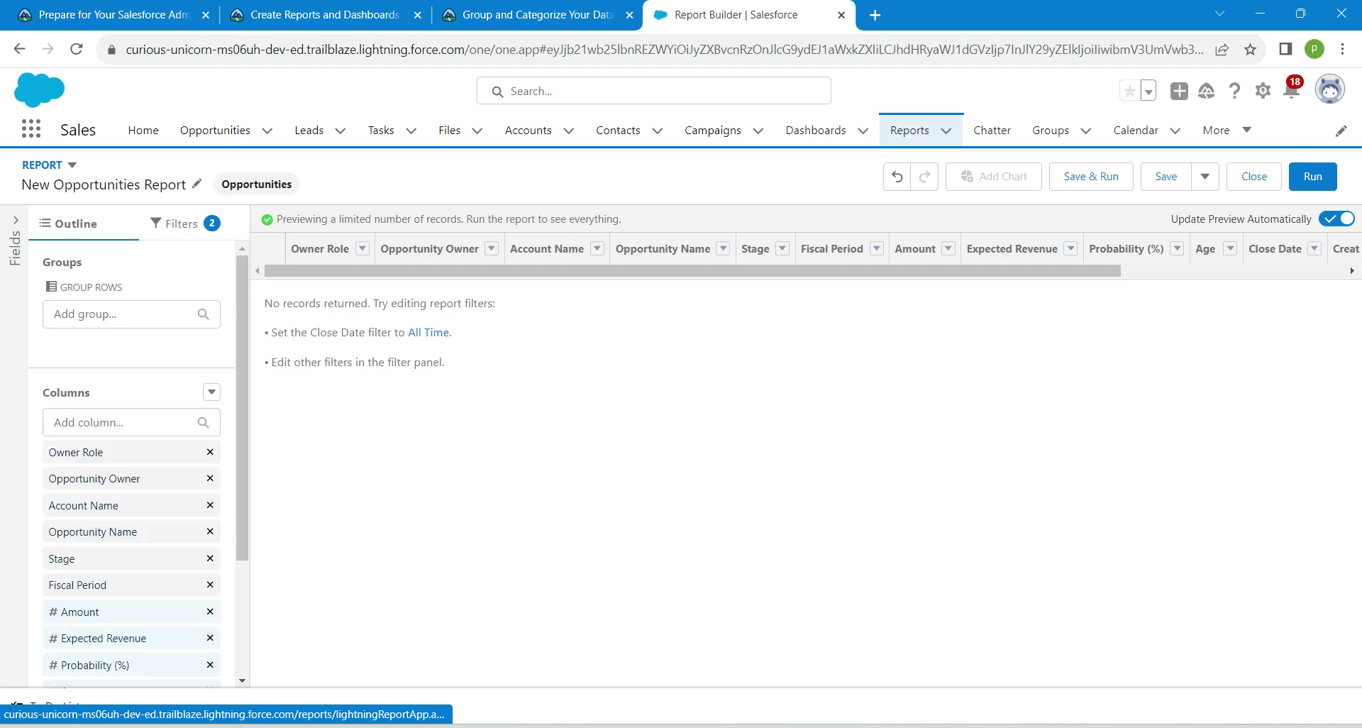
pyautogui.scroll(-3, 132, 454)
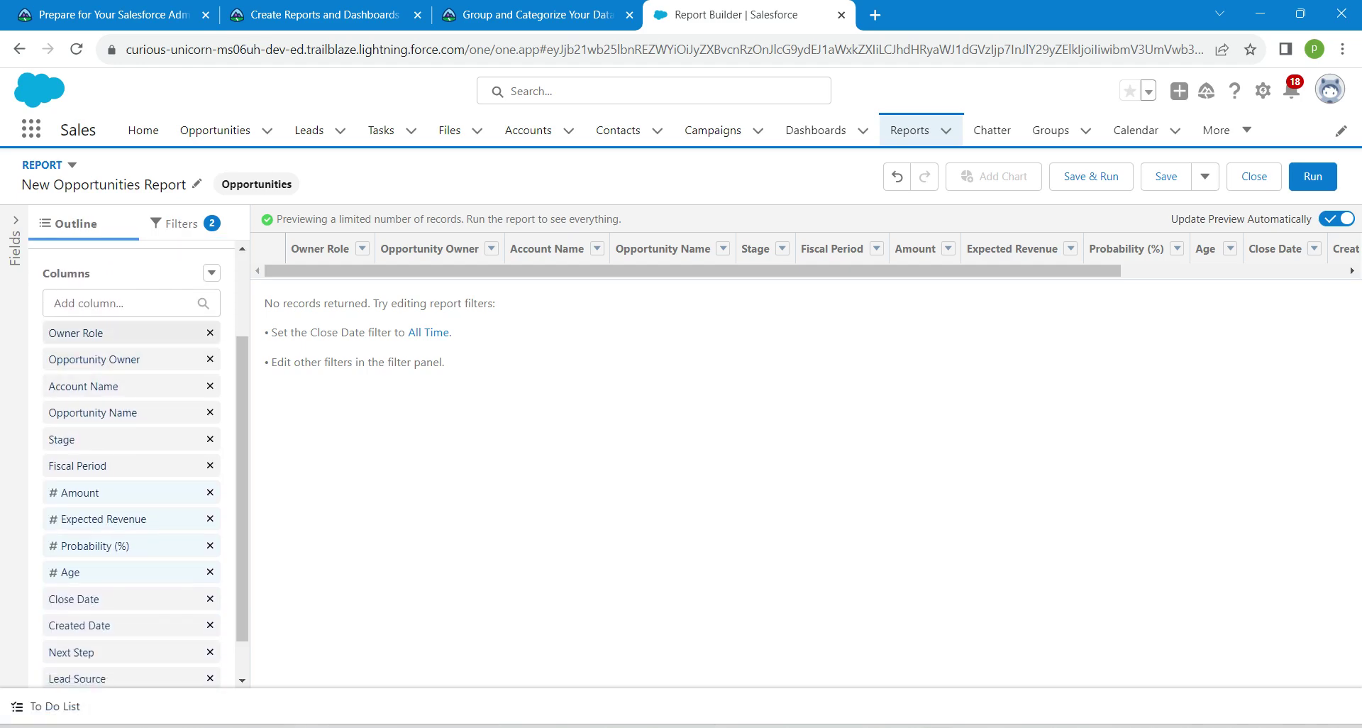
pyautogui.click(210, 332)
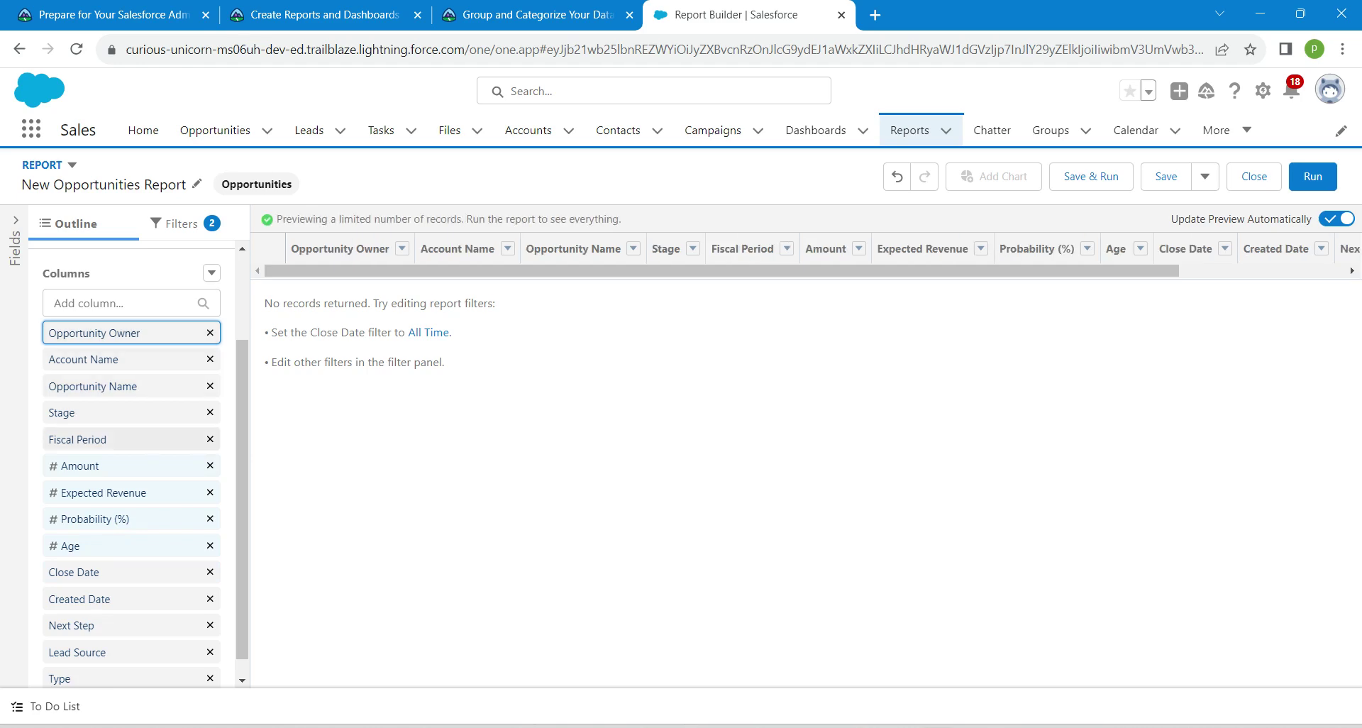
pyautogui.click(210, 439)
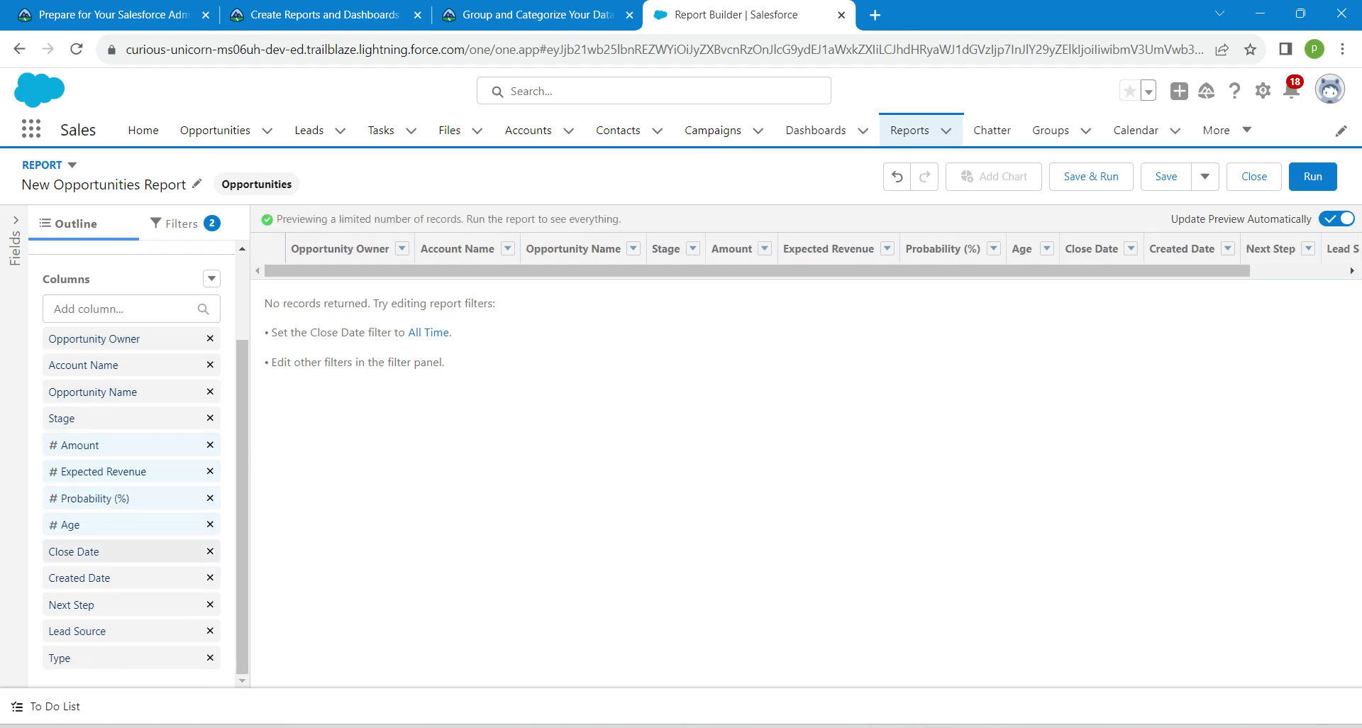
pyautogui.click(210, 525)
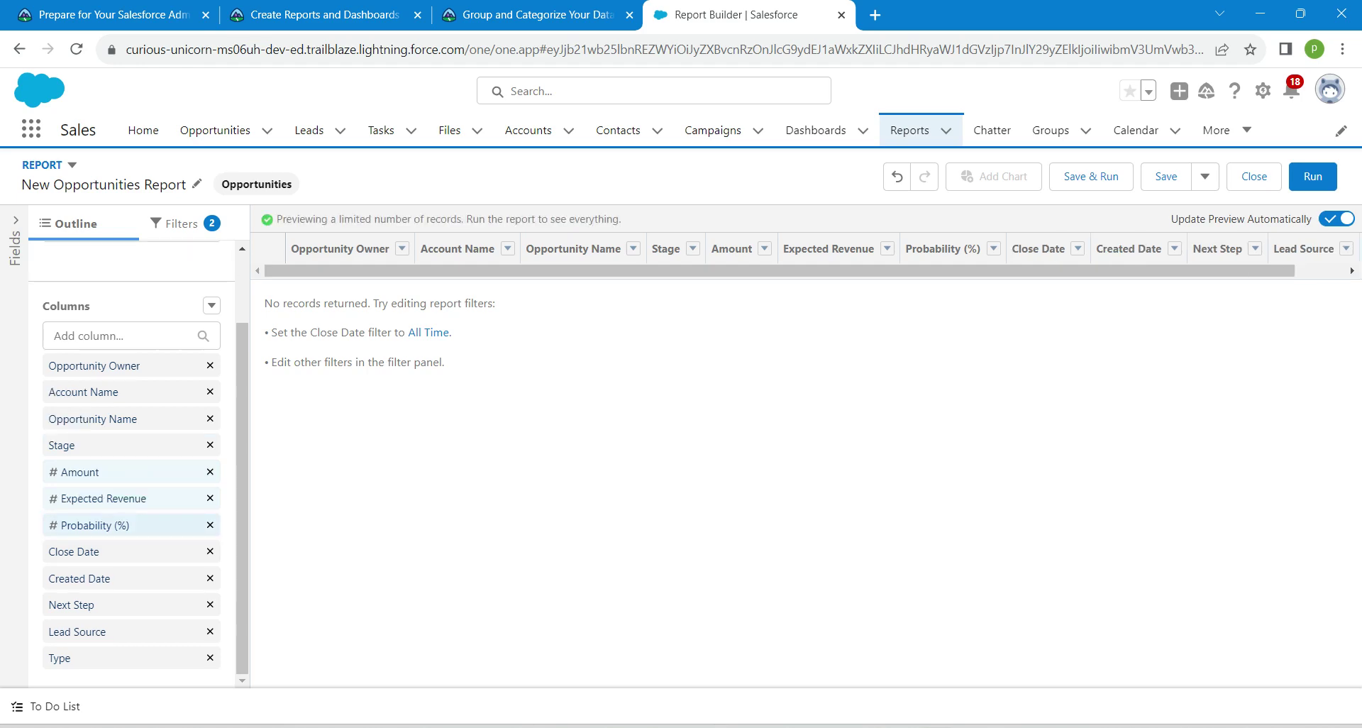
pyautogui.click(210, 578)
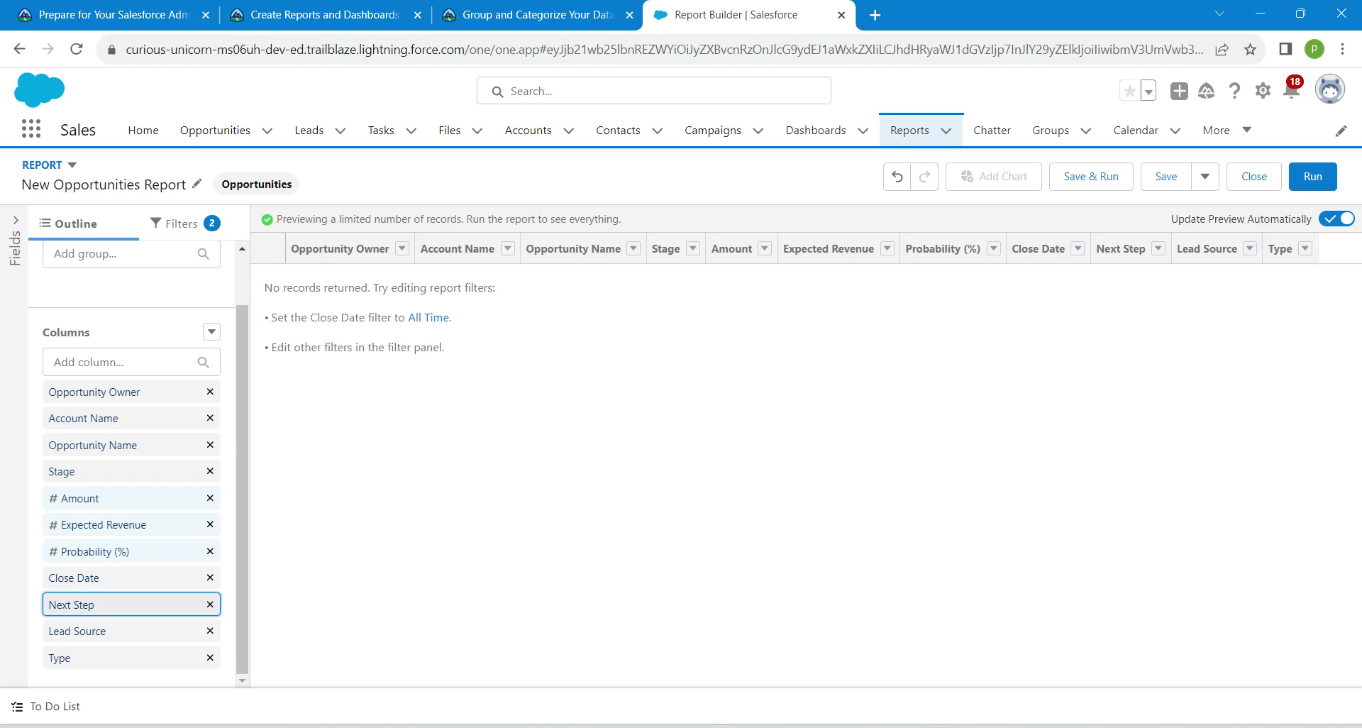
pyautogui.click(210, 604)
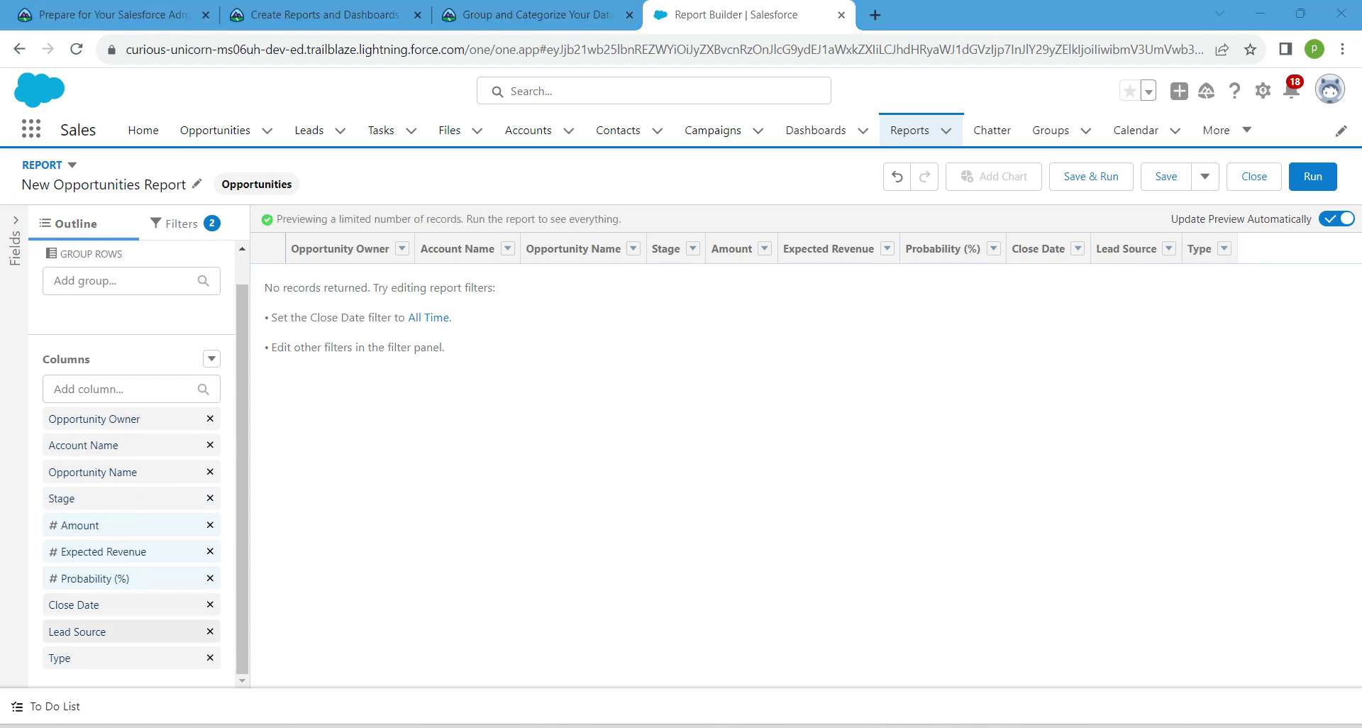
pyautogui.click(210, 631)
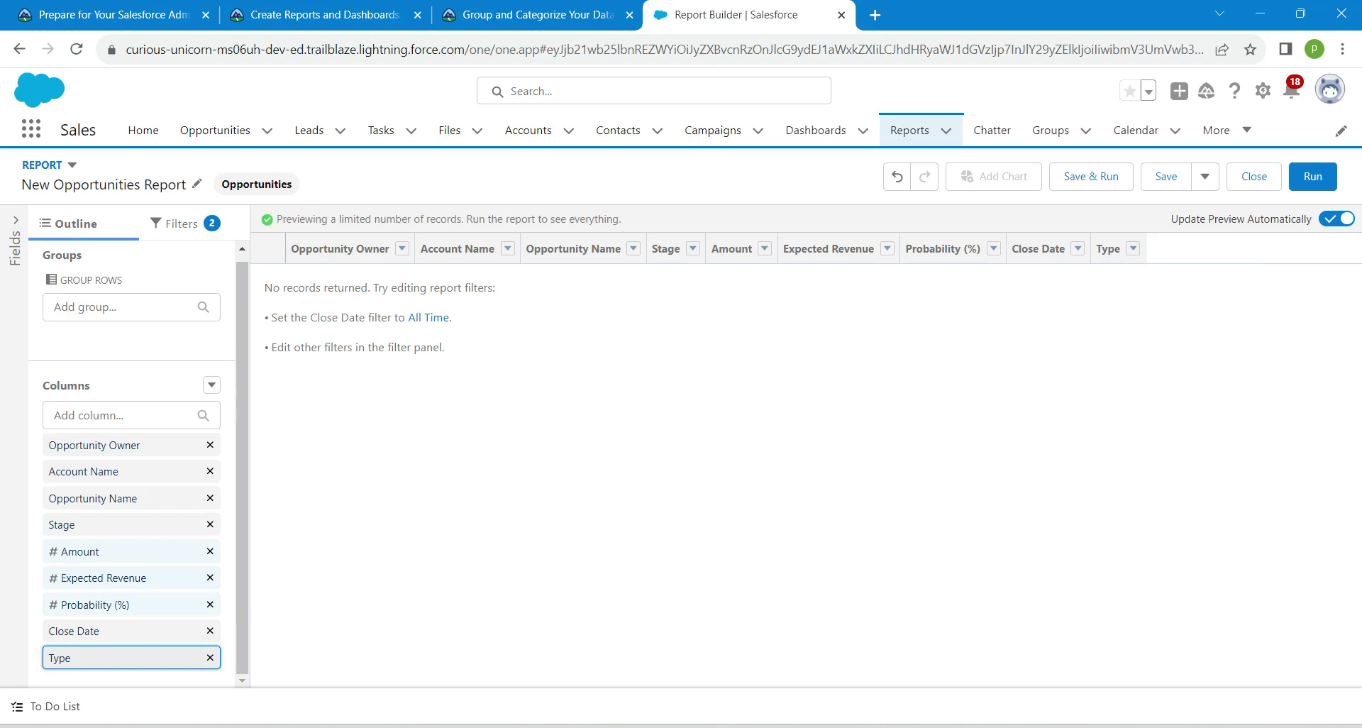
# - Remove the Type column from the report
pyautogui.click(210, 658)
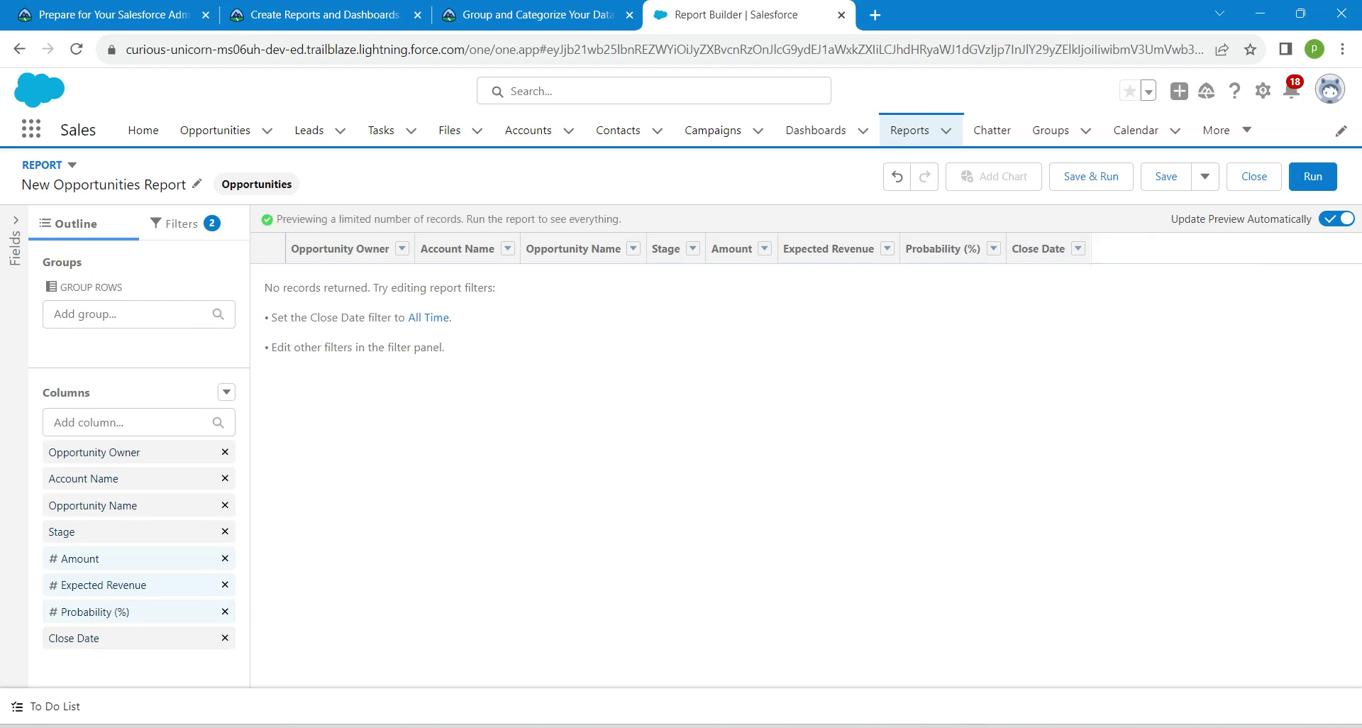
pyautogui.click(976, 727)
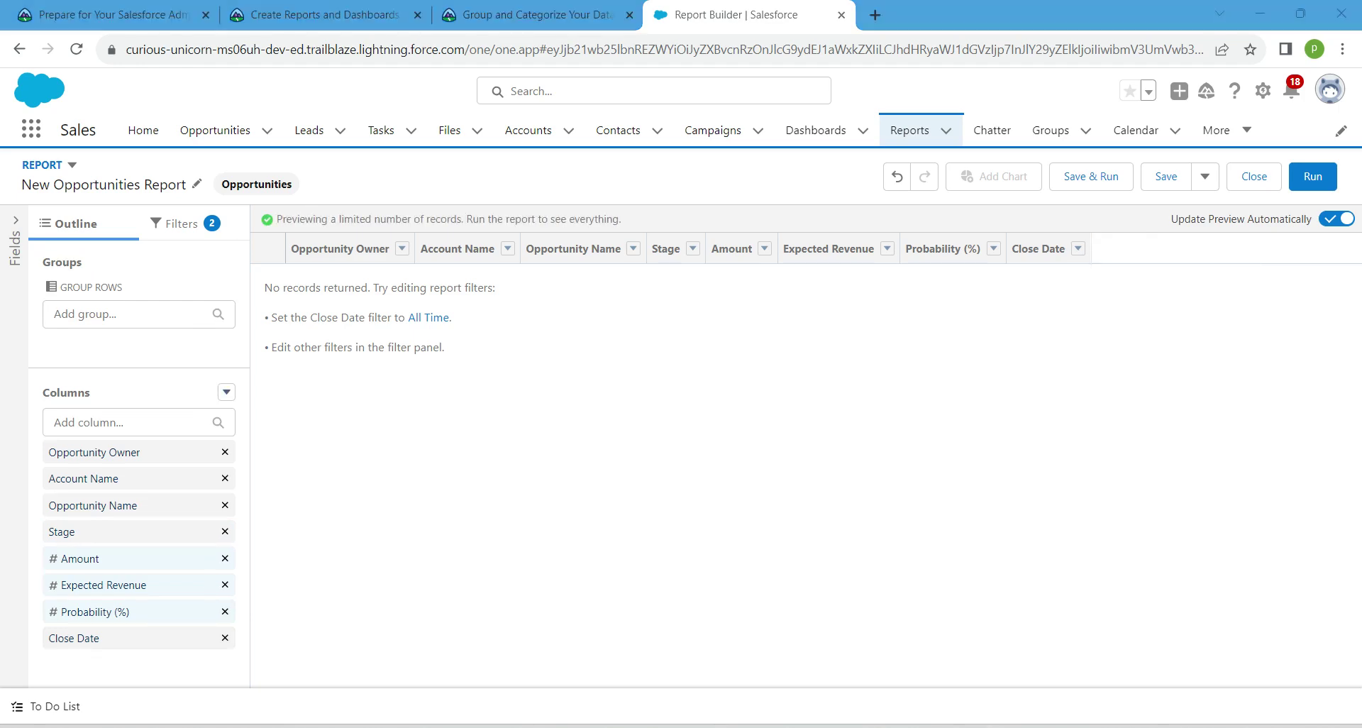
# - Add a bucket column to the report and set its source field to Amount
pyautogui.click(226, 392)
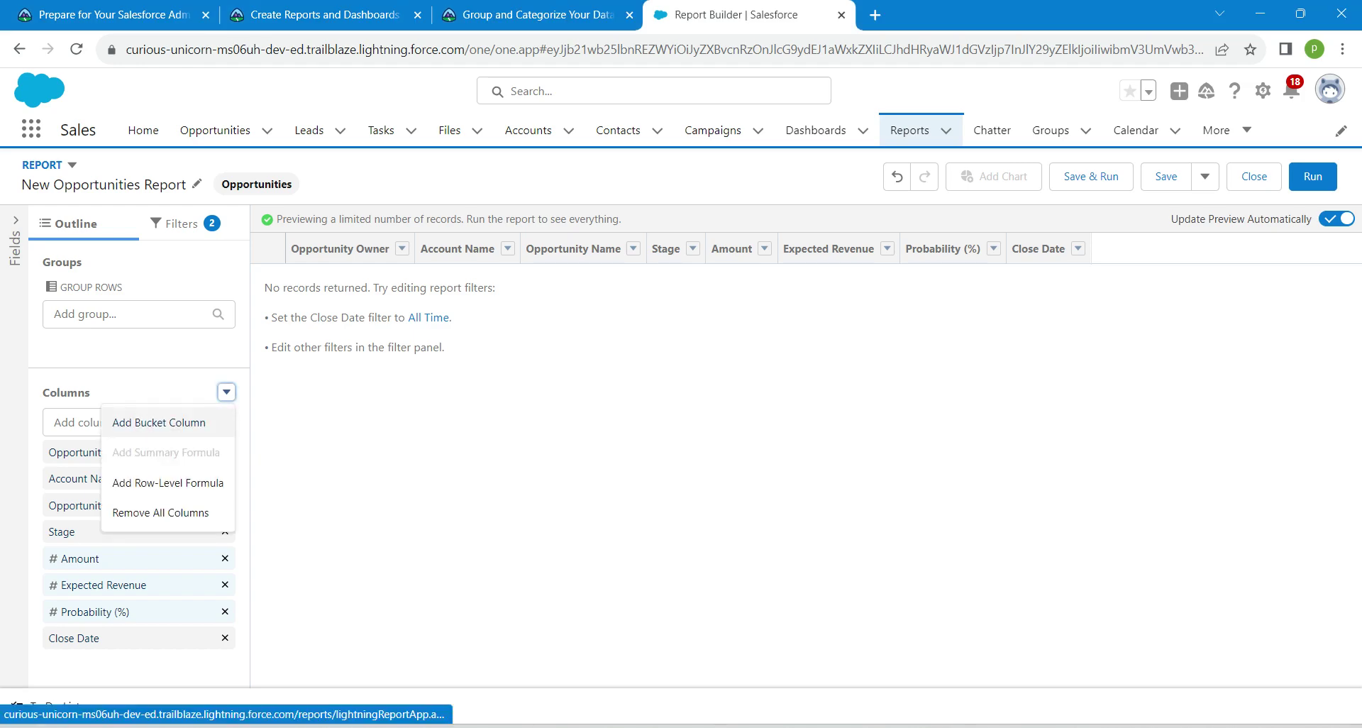
pyautogui.click(159, 422)
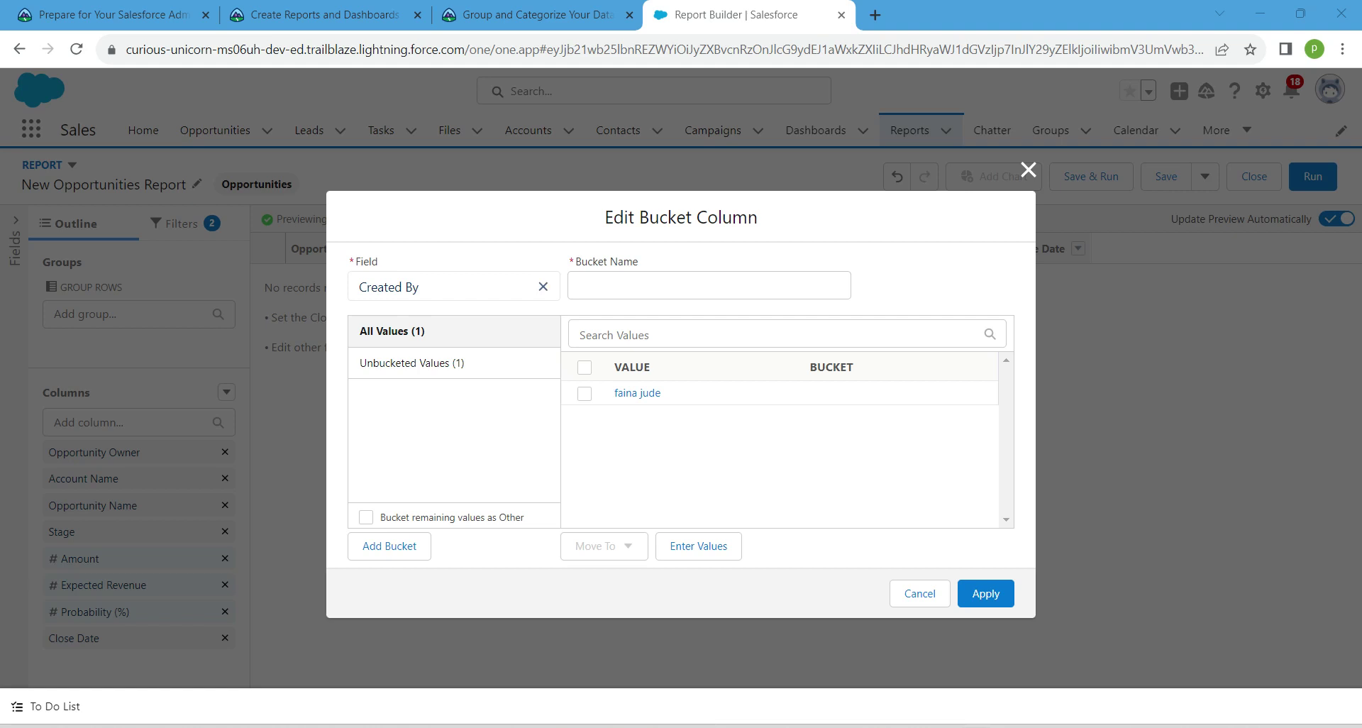
pyautogui.click(543, 287)
pyautogui.write('amount')
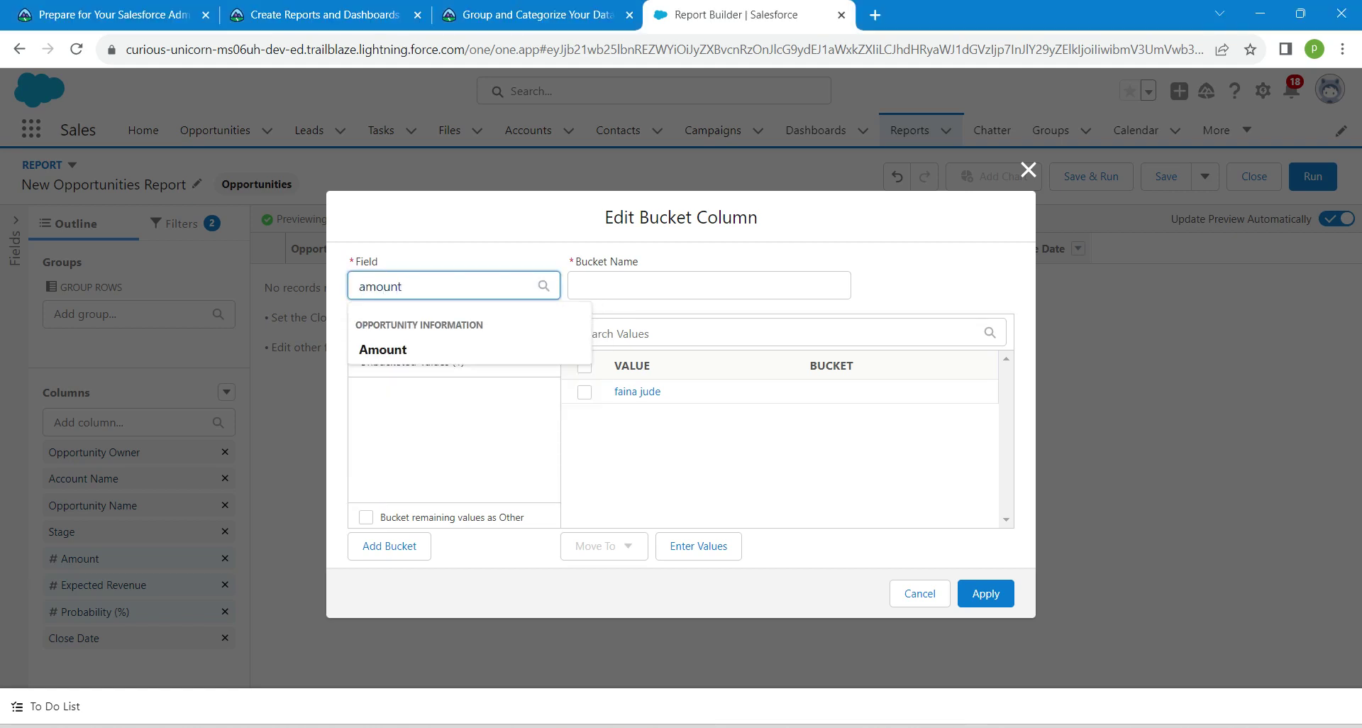
pyautogui.press('Down')
pyautogui.press('Return')
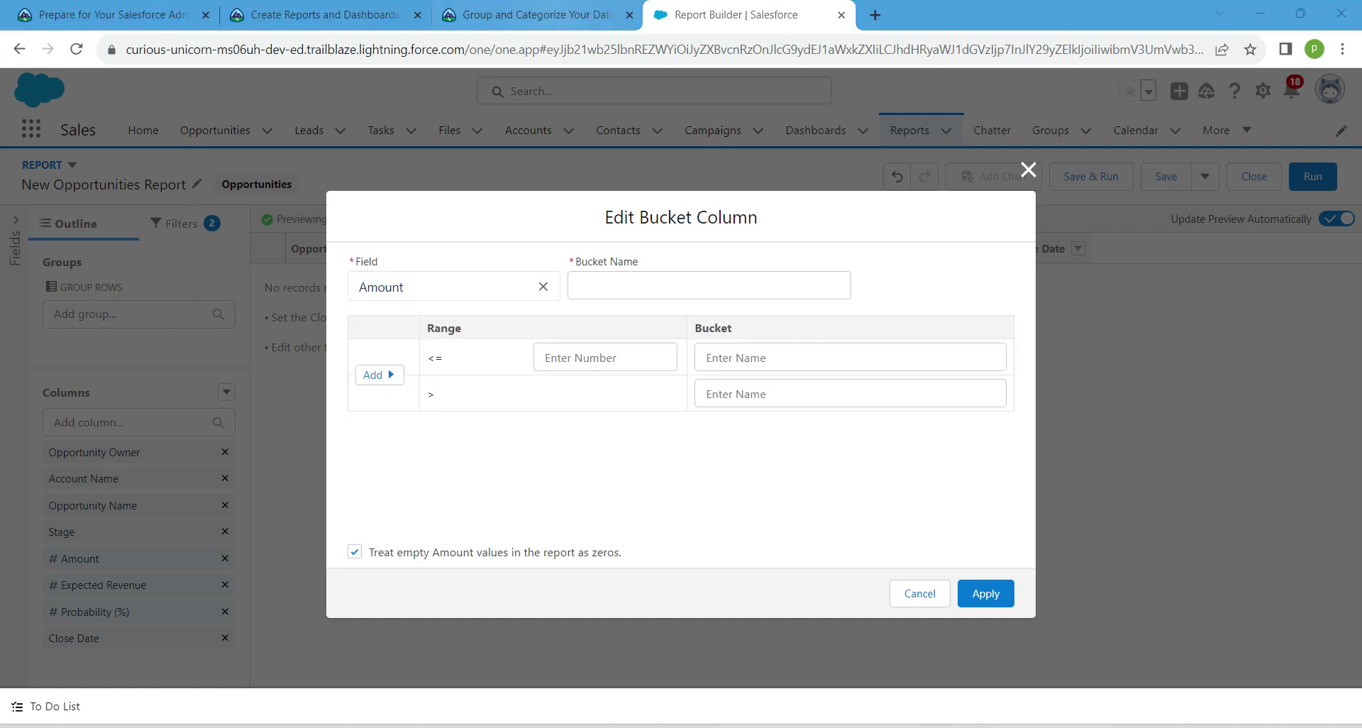
# - Copy the bucket name Size from the Trailhead instructions into the bucket column's name
pyautogui.click(551, 15)
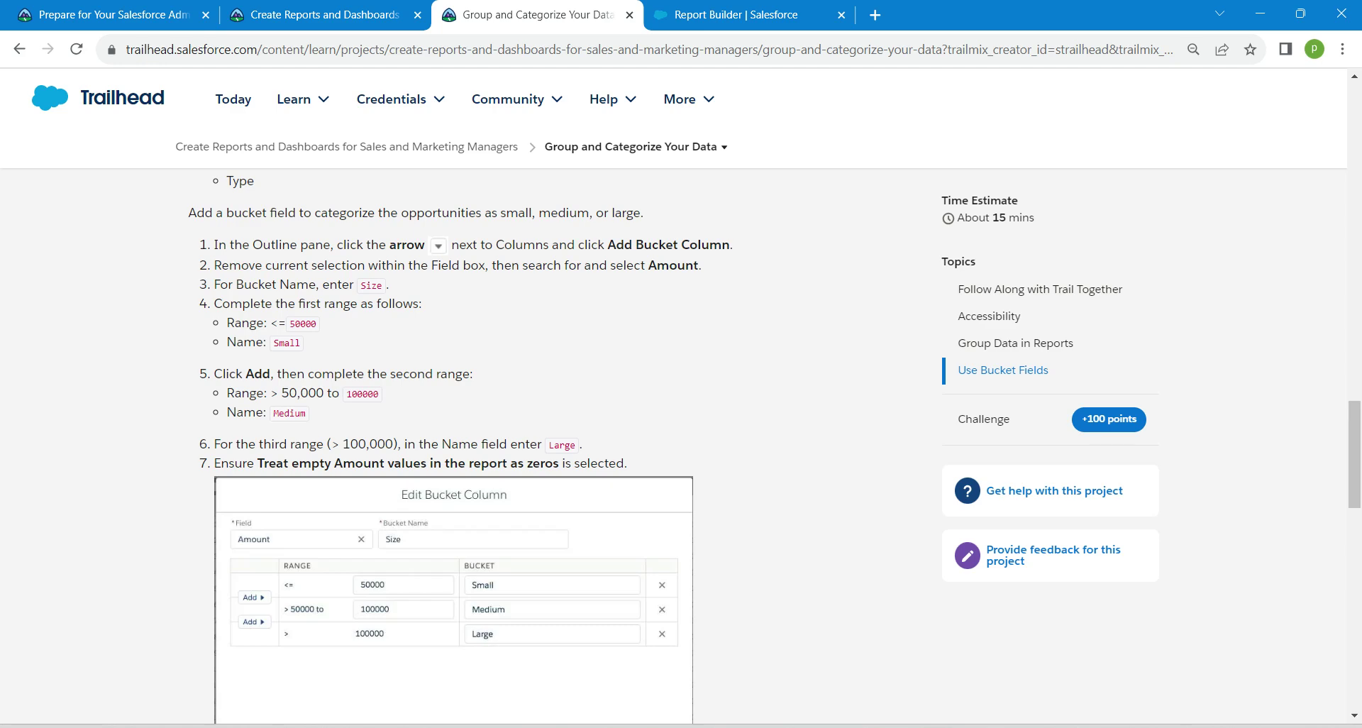
pyautogui.moveTo(361, 286); pyautogui.dragTo(390, 285)
pyautogui.hotkey('ctrl', 'c')
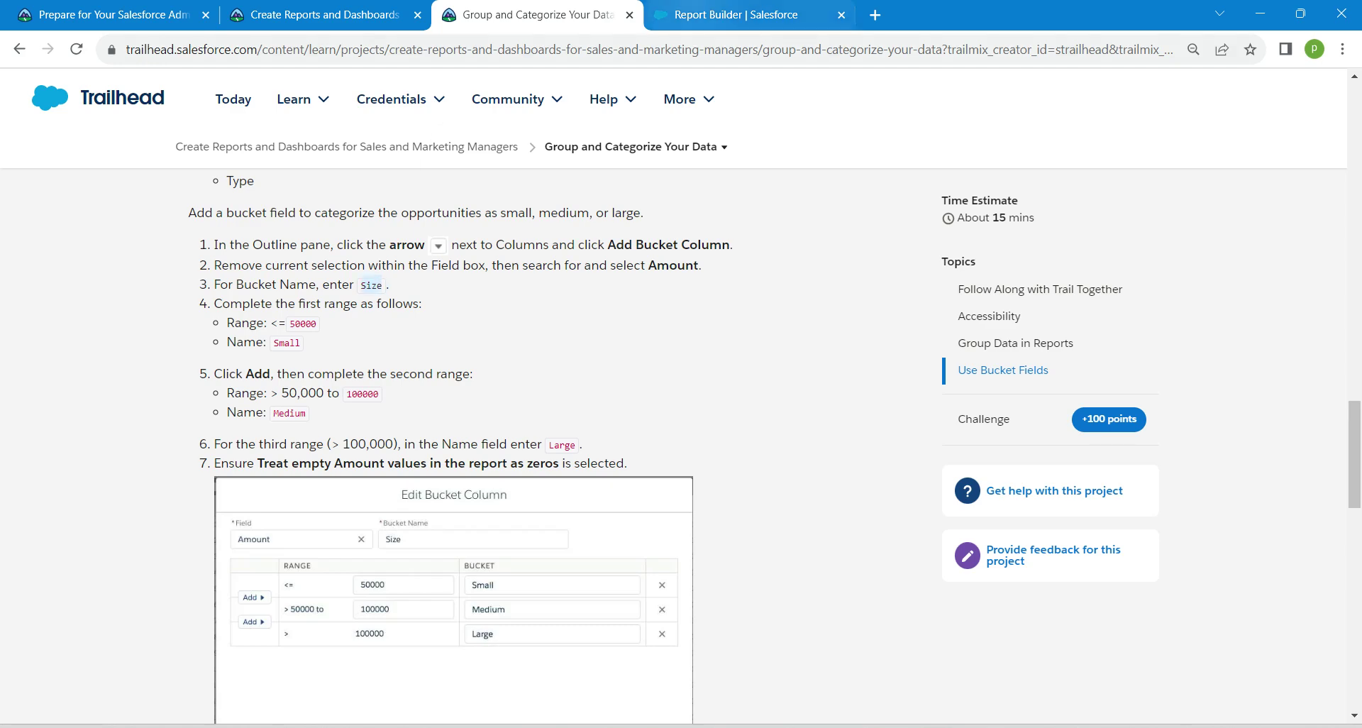
pyautogui.hotkey('ctrl', 'Tab')
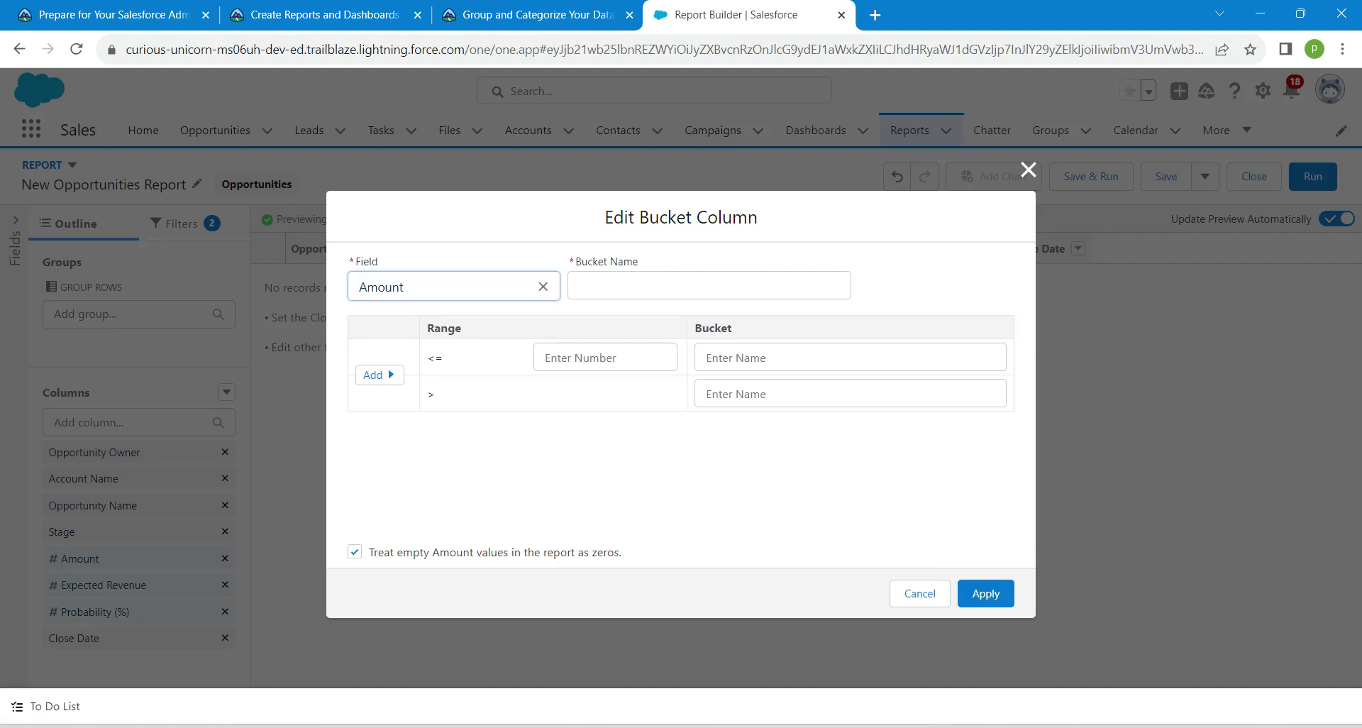
pyautogui.click(681, 286)
pyautogui.hotkey('ctrl', 'v')
# - Set the first range's upper limit to 50000, copied from the Trailhead instructions
pyautogui.click(638, 357)
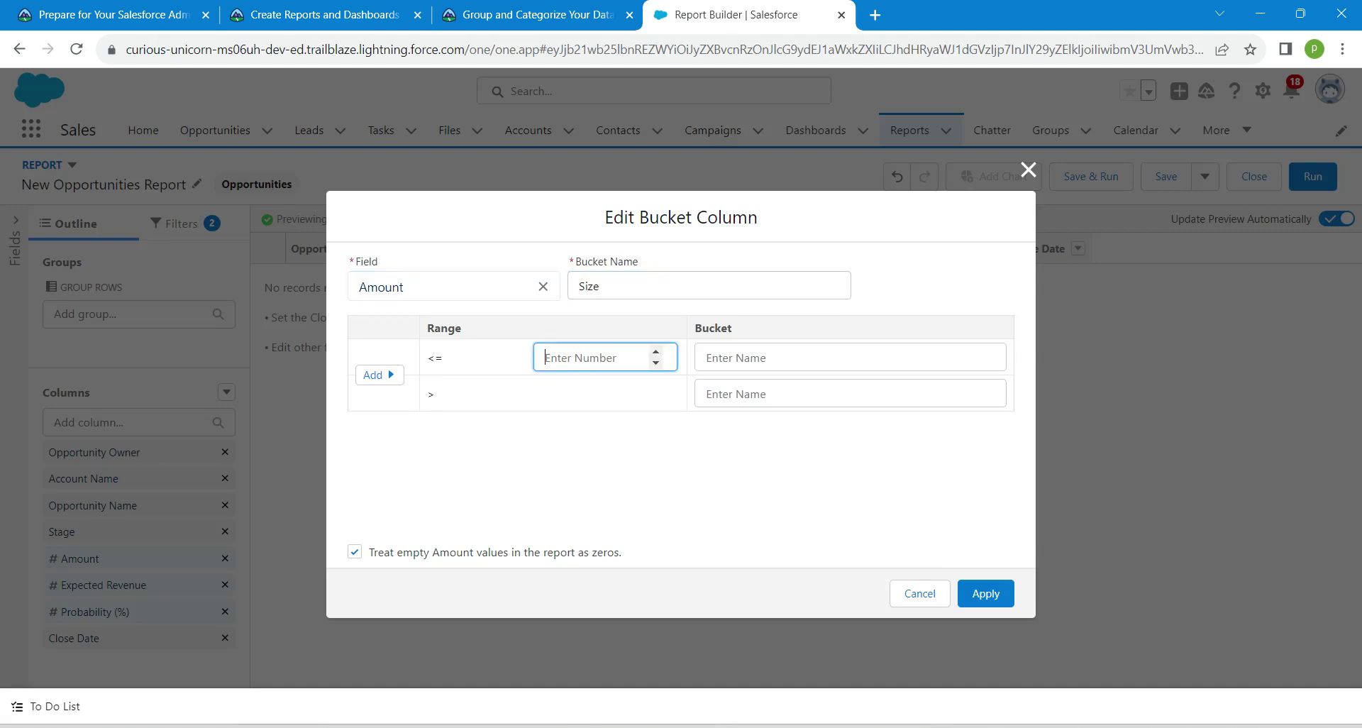
pyautogui.click(529, 14)
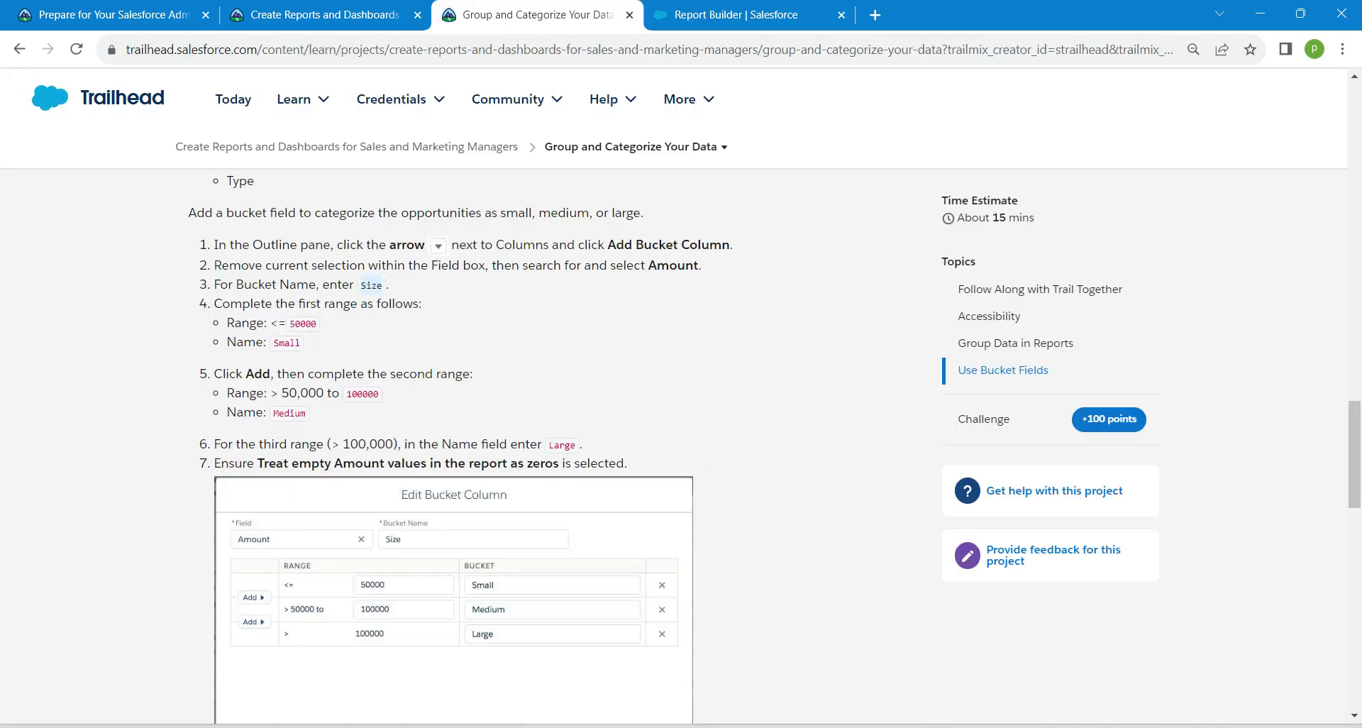
pyautogui.doubleClick(303, 323)
pyautogui.hotkey('ctrl', 'c')
pyautogui.hotkey('ctrl', 'Tab')
pyautogui.hotkey('ctrl', 'v')
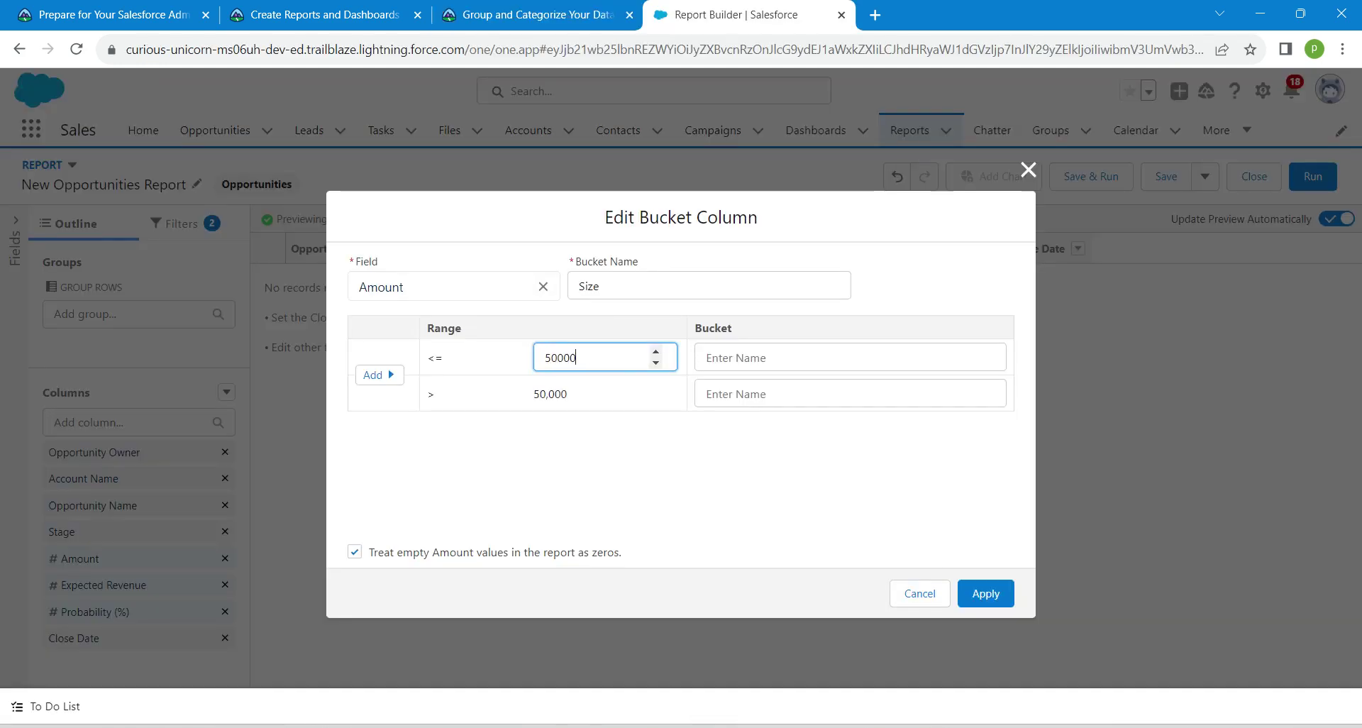
# - Name the first range's bucket Small, copying the name from the Trailhead instructions
pyautogui.press('Tab')
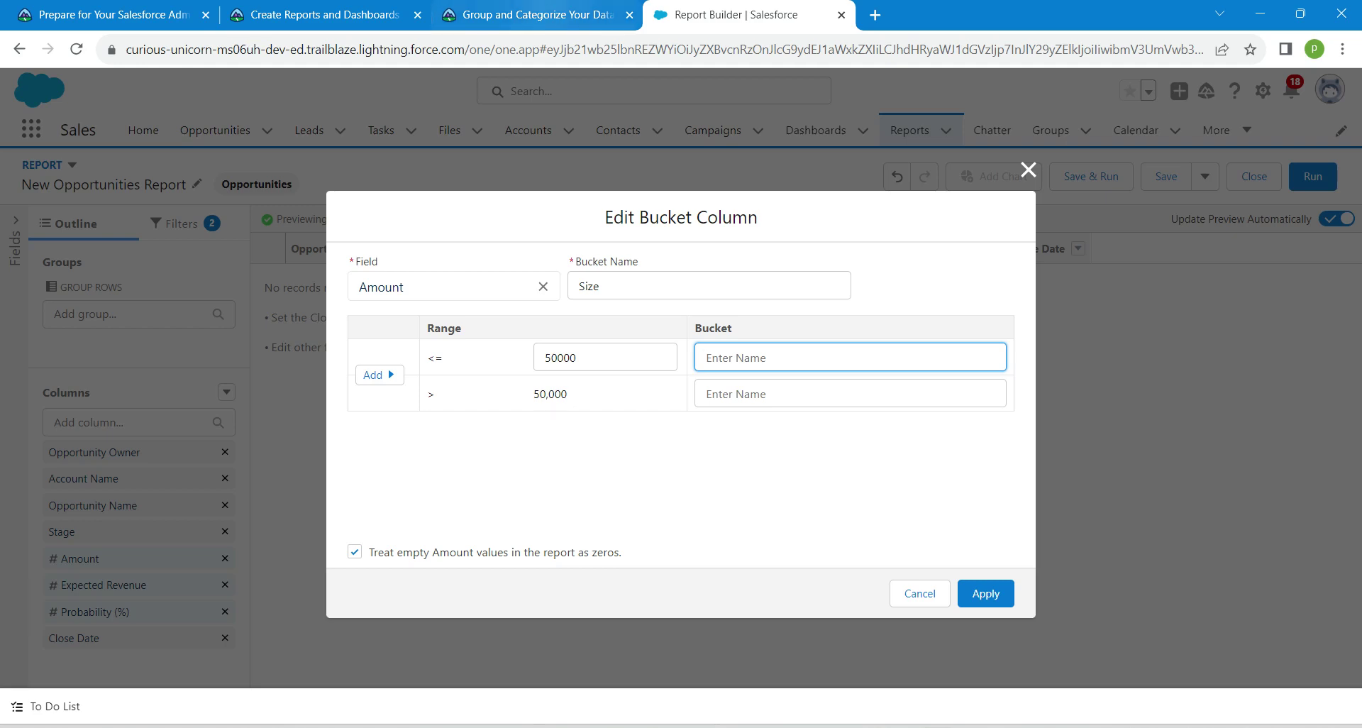
pyautogui.hotkey('ctrl', 'shift', 'Tab')
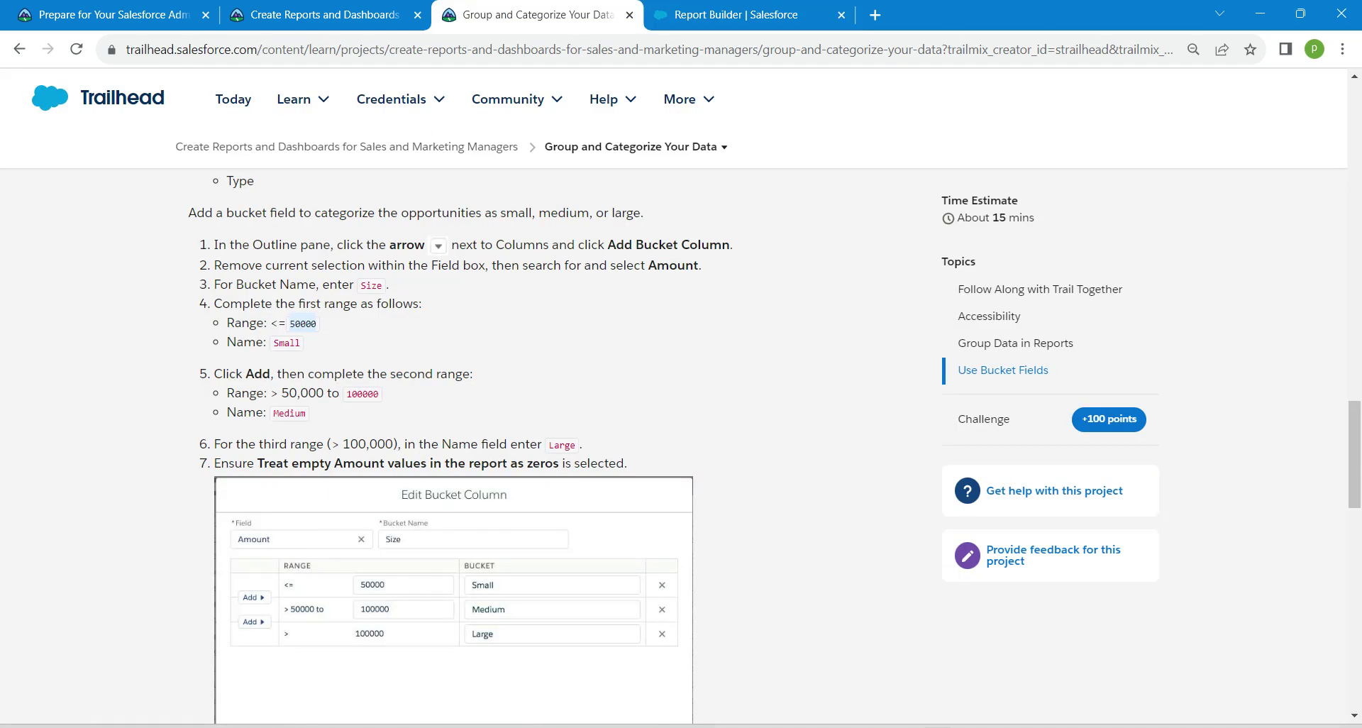
pyautogui.doubleClick(287, 343)
pyautogui.hotkey('ctrl', 'c')
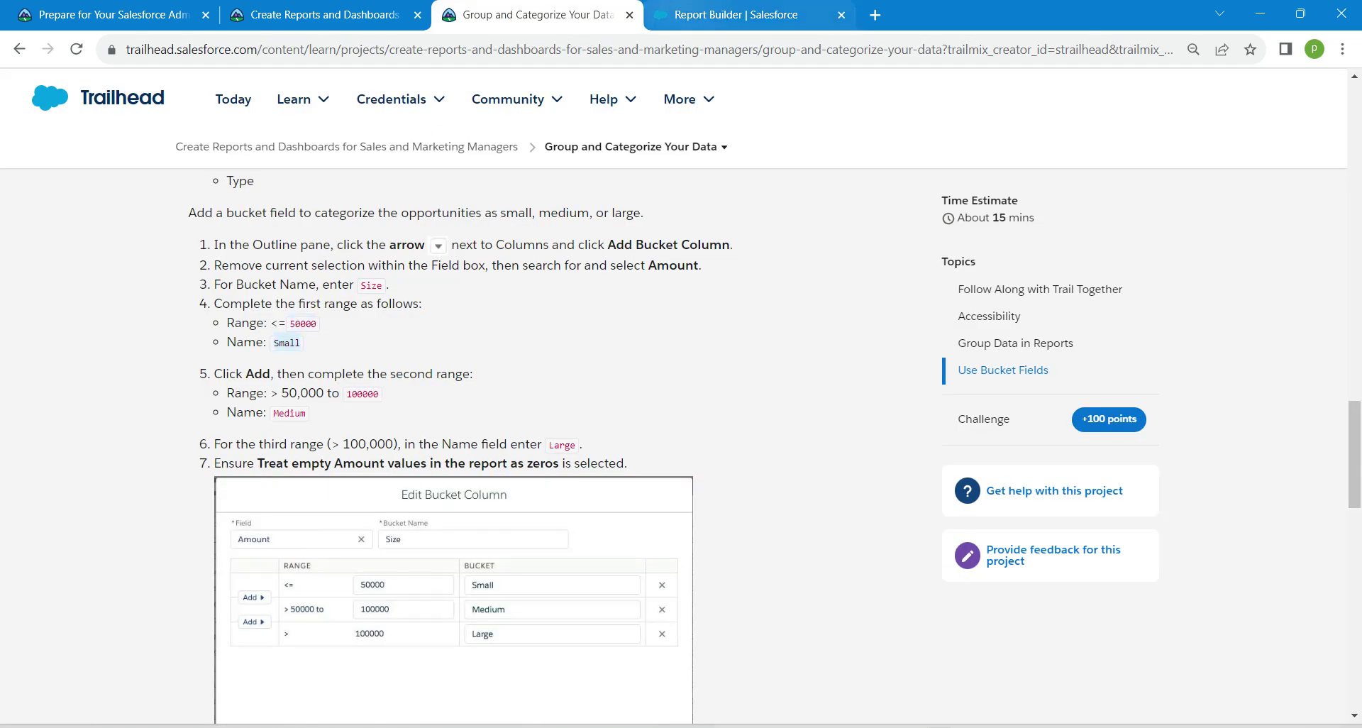
pyautogui.hotkey('ctrl', 'Tab')
pyautogui.hotkey('ctrl', 'v')
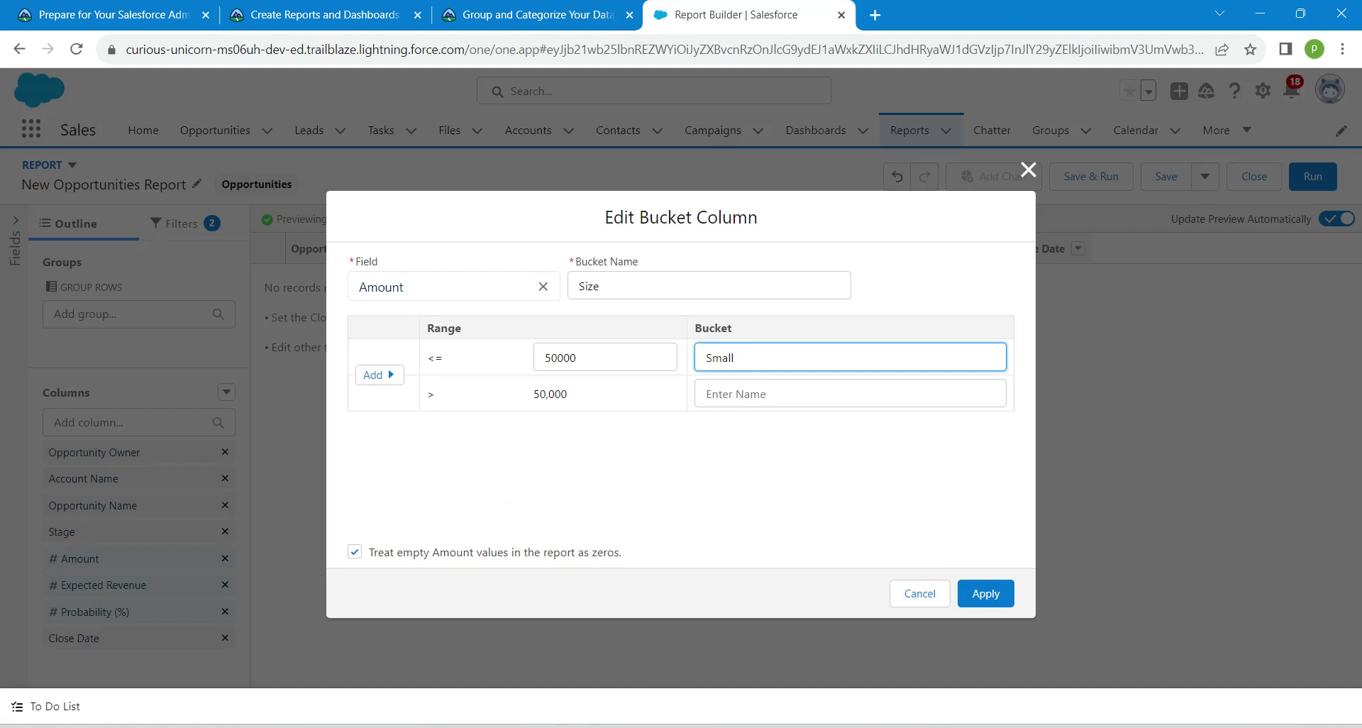
pyautogui.hotkey('alt', 'Tab')
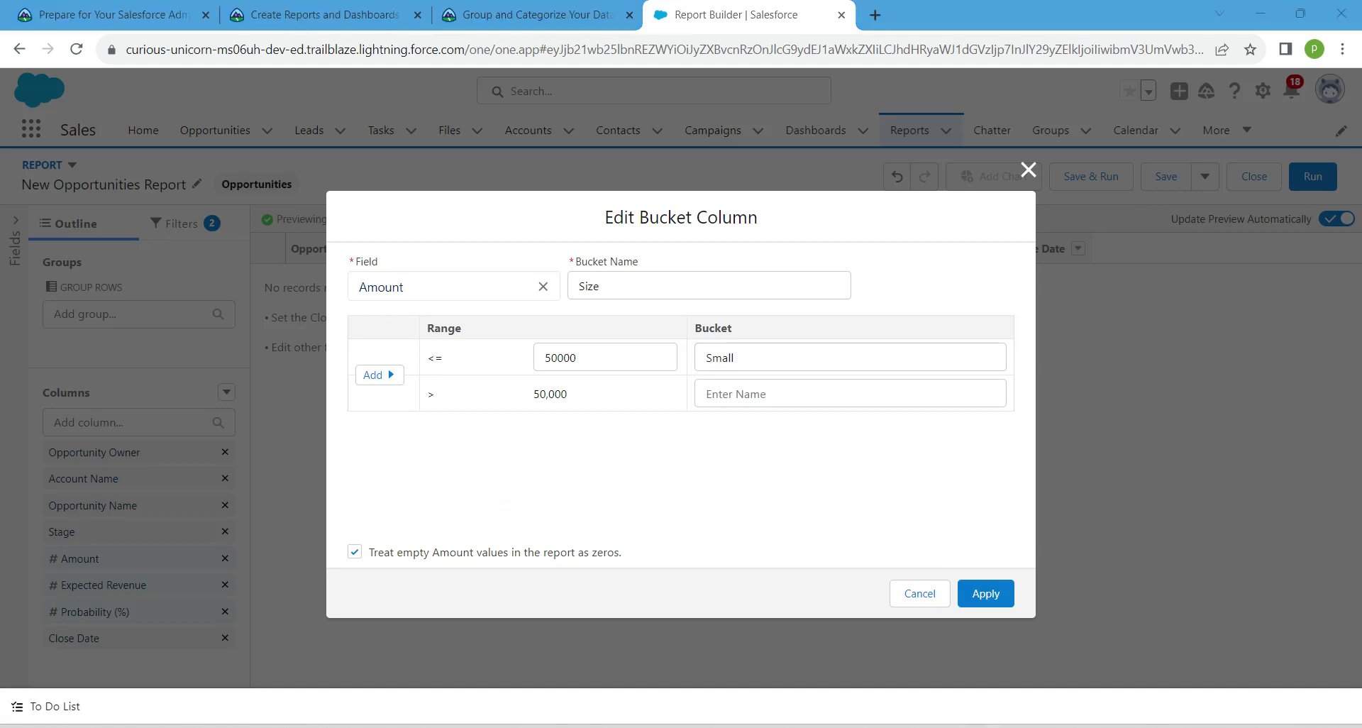
# - Add a second range above 50,000 with an upper limit of 100000, as given in the Trailhead instructions
pyautogui.click(380, 375)
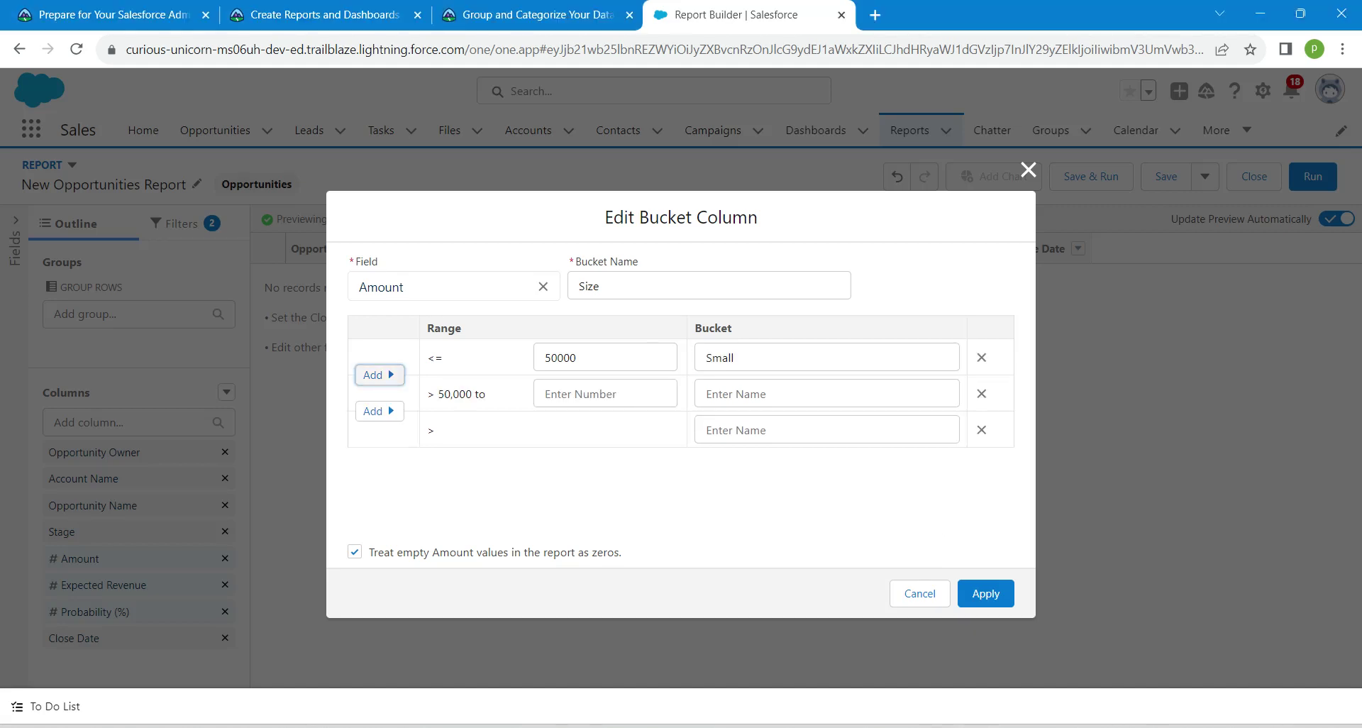
pyautogui.hotkey('ctrl', 'shift', 'Tab')
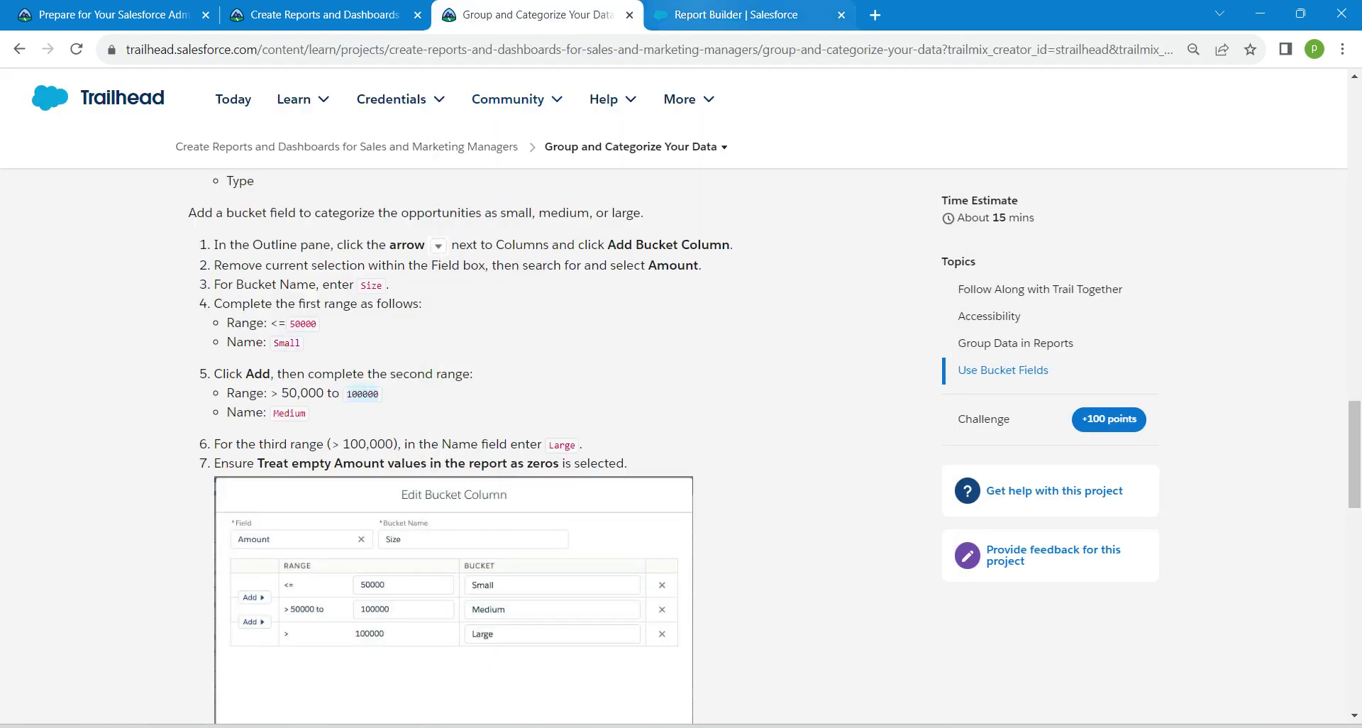
pyautogui.hotkey('ctrl', 'Tab')
pyautogui.press('Tab')
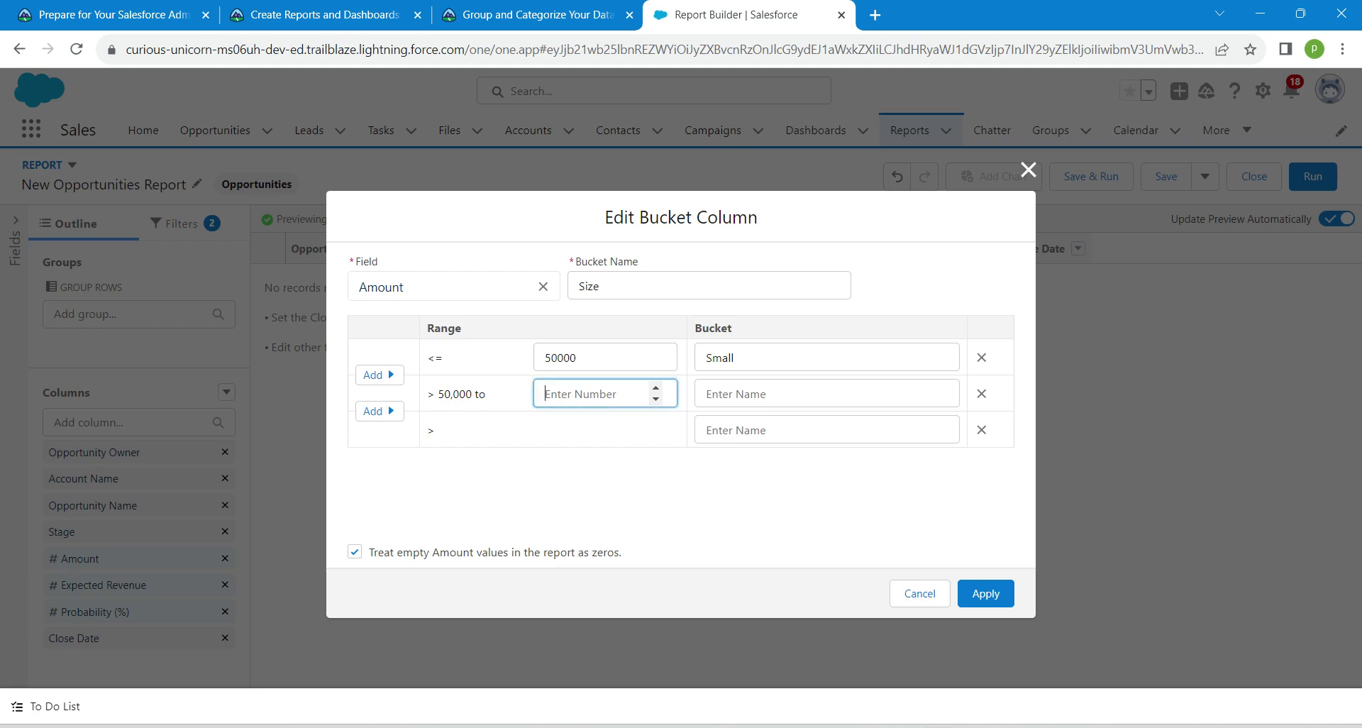
pyautogui.write('100000')
# - Name the second range's bucket Medium, copying the name from the Trailhead instructions
pyautogui.press('Tab')
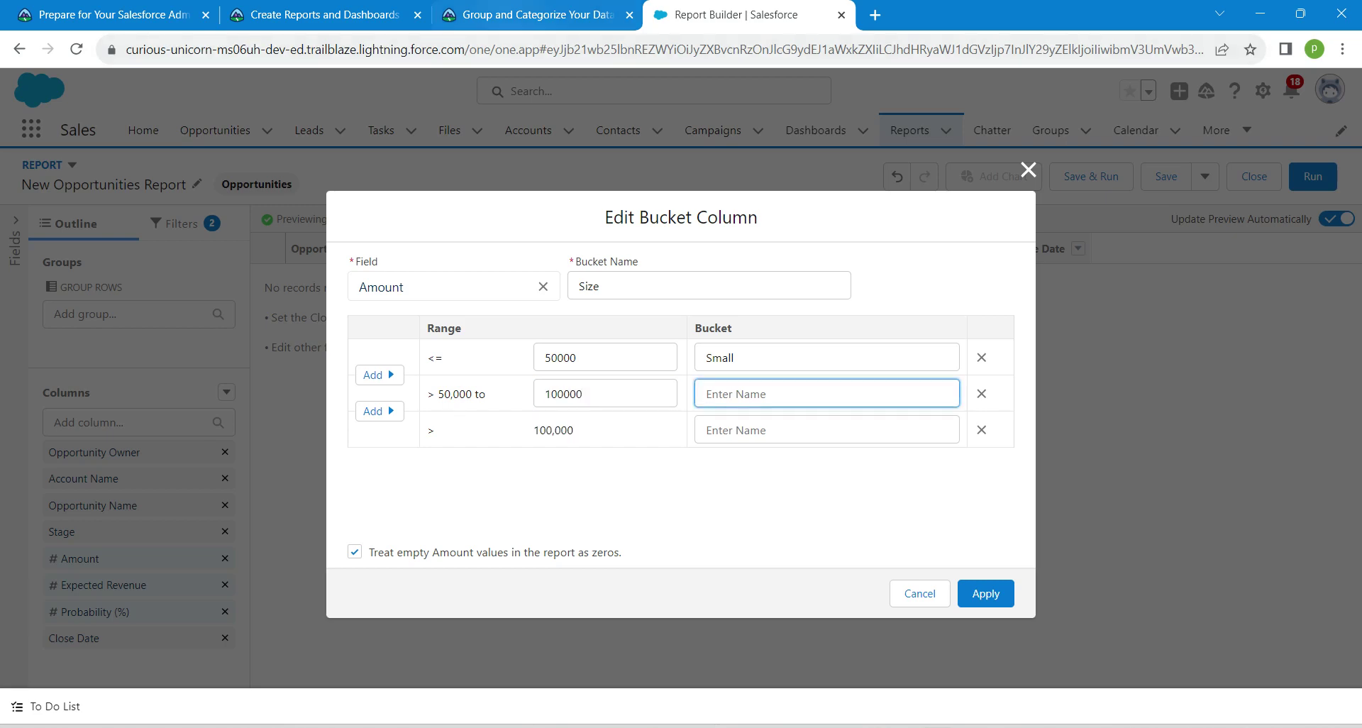
pyautogui.hotkey('ctrl', 'shift', 'Tab')
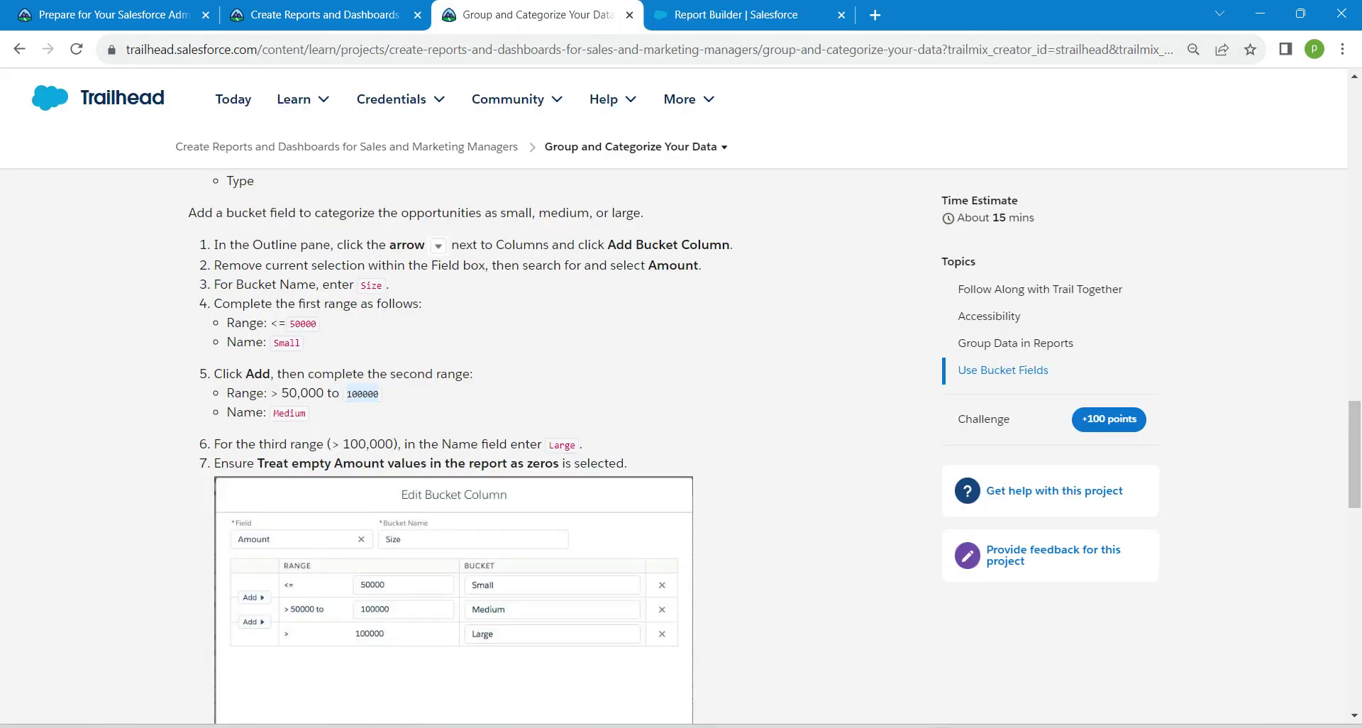
pyautogui.moveTo(273, 413); pyautogui.dragTo(307, 413)
pyautogui.hotkey('ctrl', 'Tab')
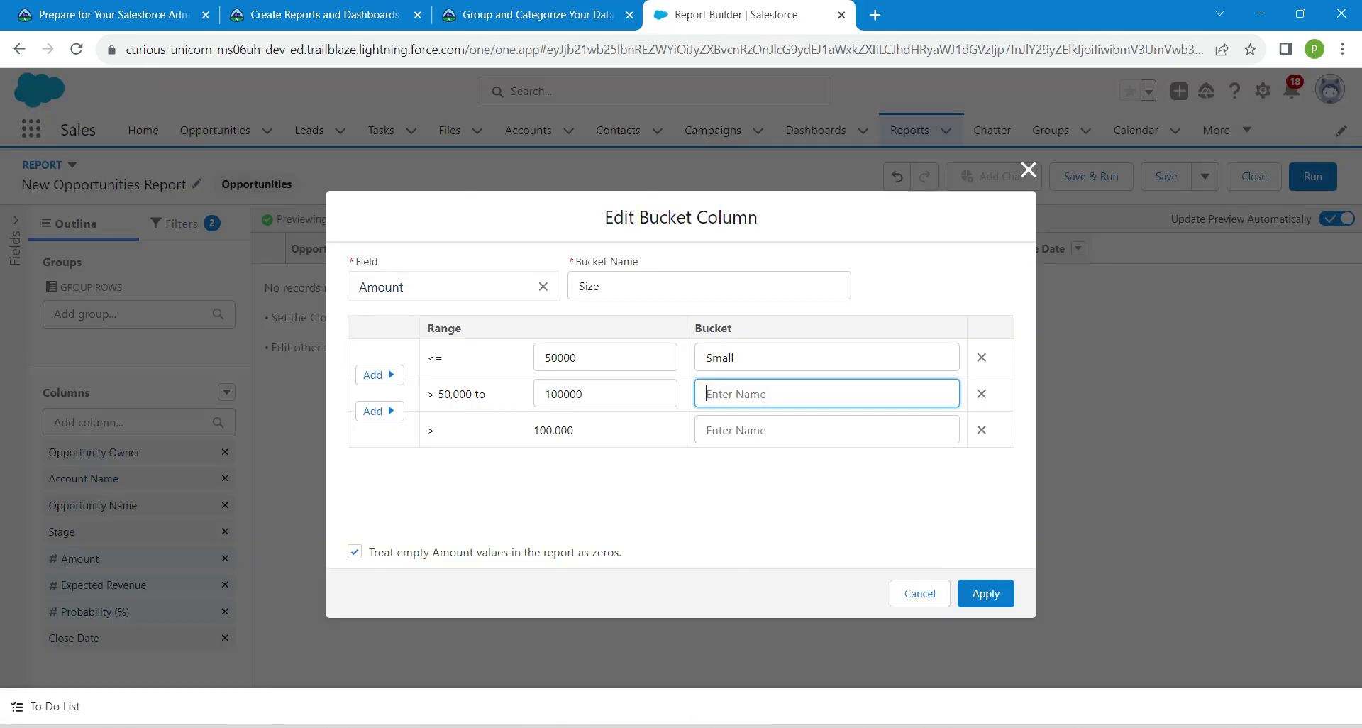
pyautogui.hotkey('ctrl', 'v')
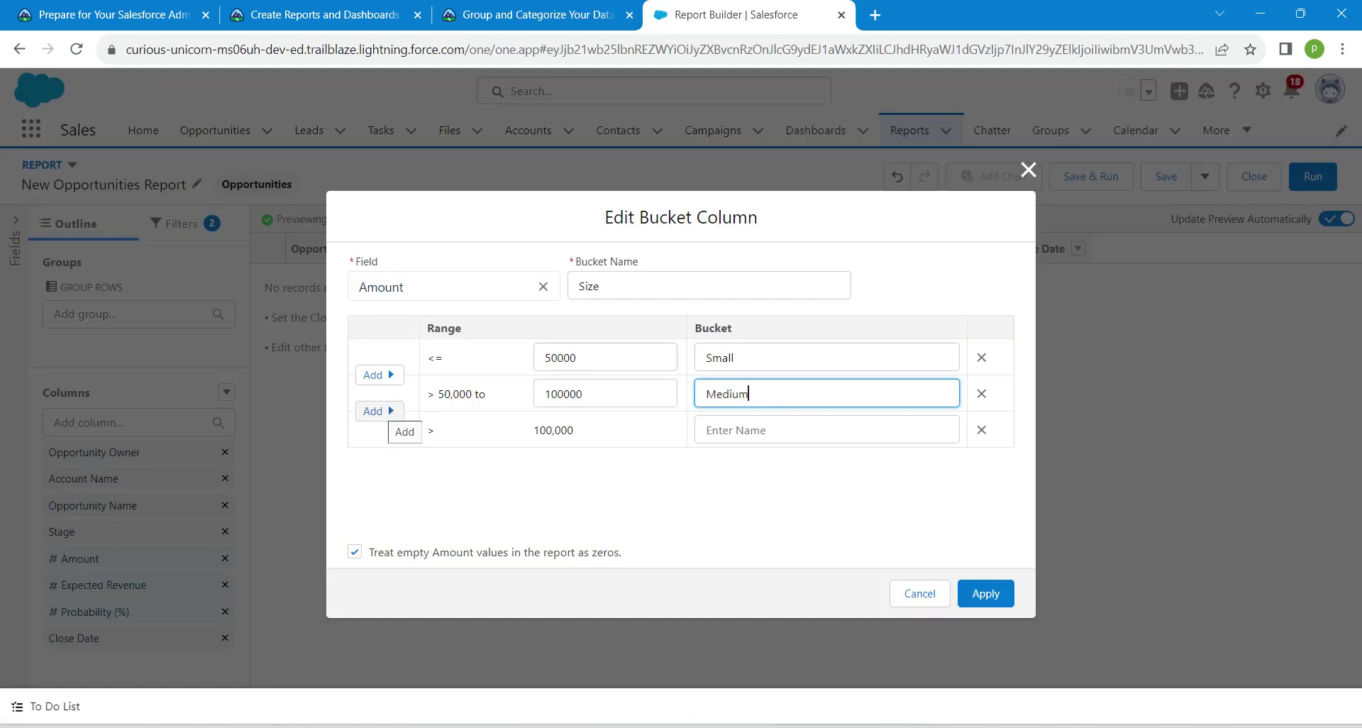
pyautogui.click(380, 411)
pyautogui.hotkey('ctrl', 'shift', 'Tab')
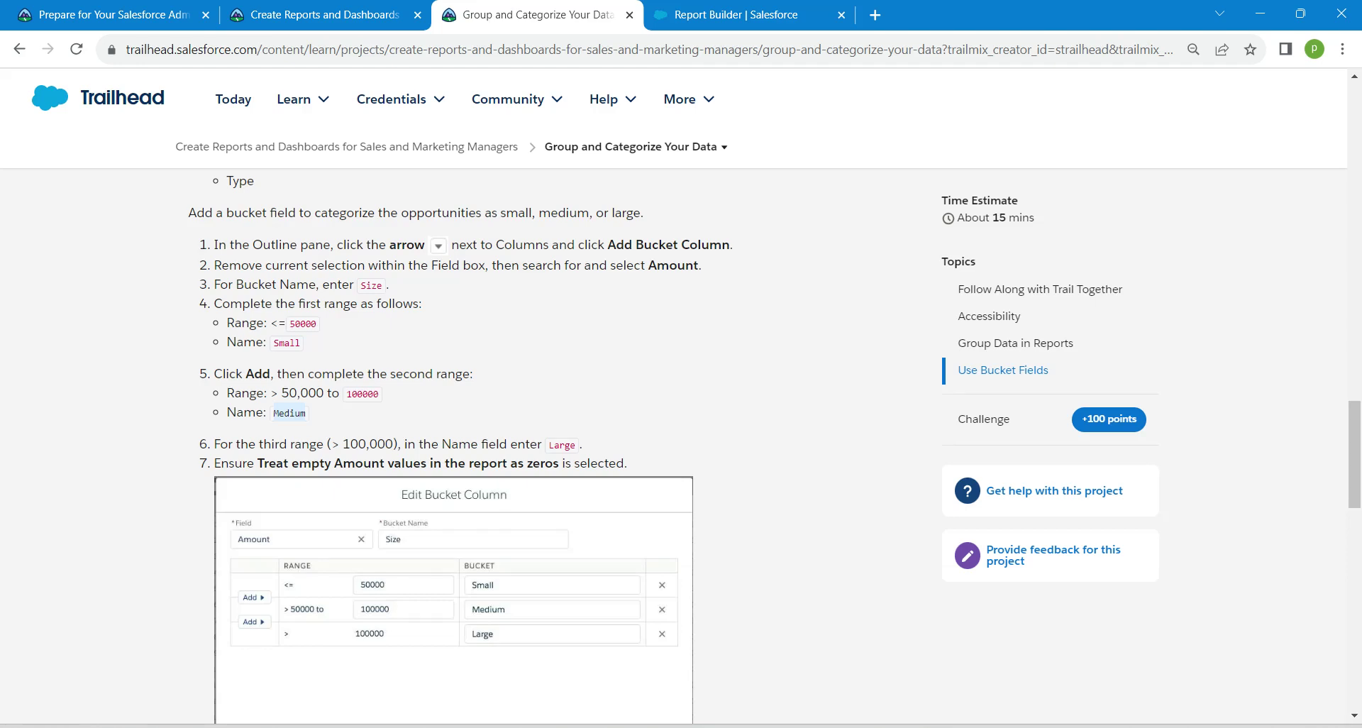
pyautogui.moveTo(332, 444); pyautogui.dragTo(366, 444)
pyautogui.click(738, 14)
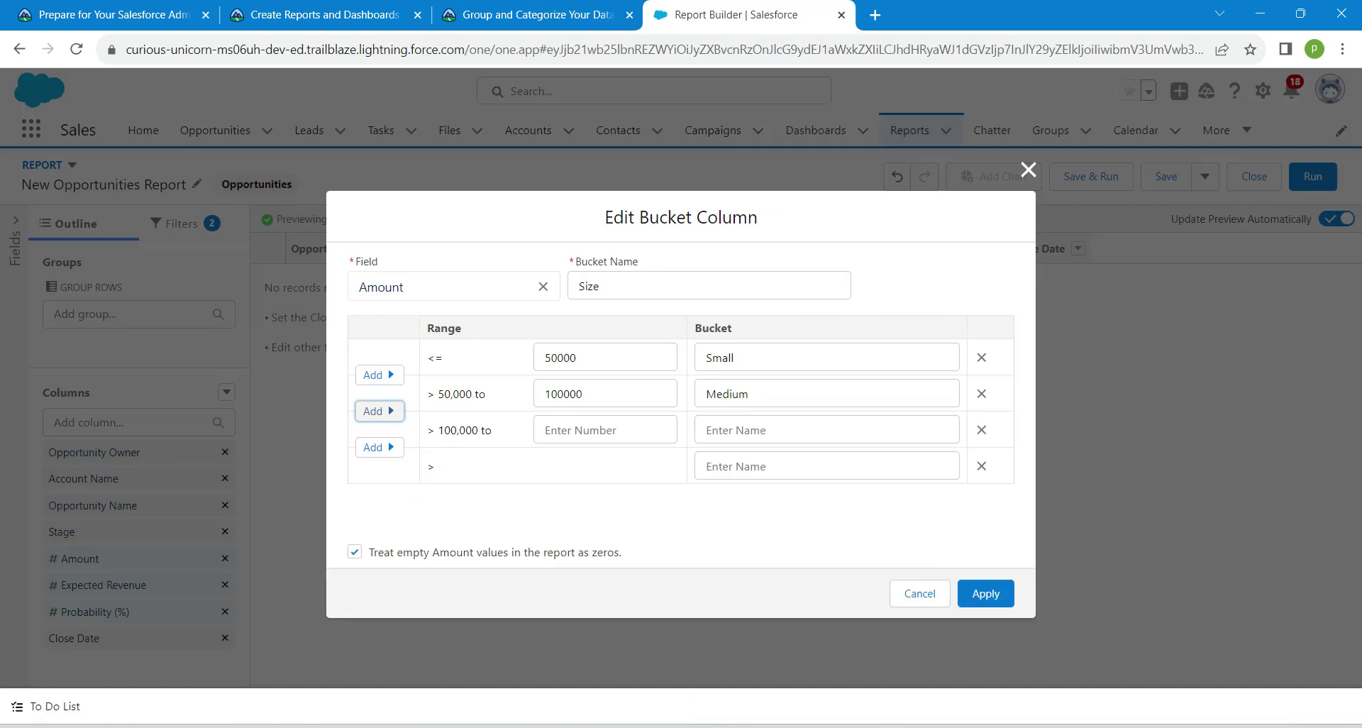
pyautogui.click(588, 430)
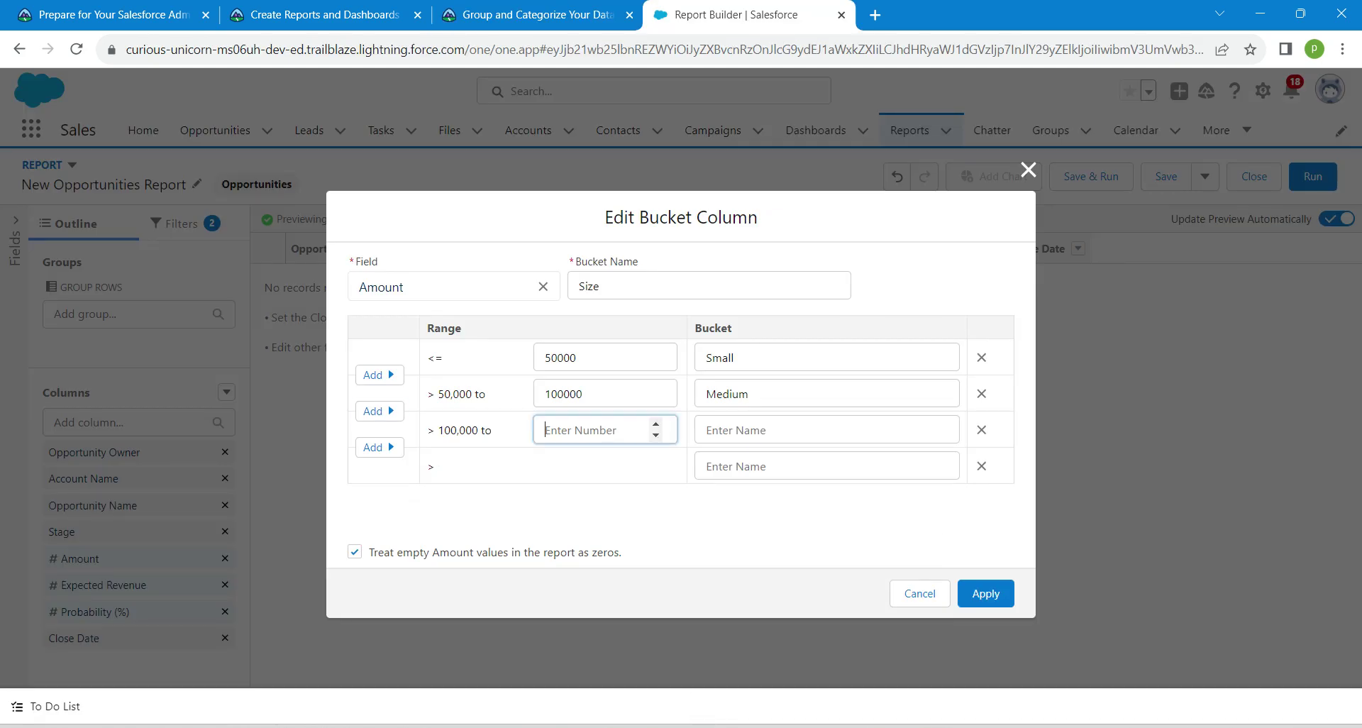
pyautogui.hotkey('alt', 'Tab')
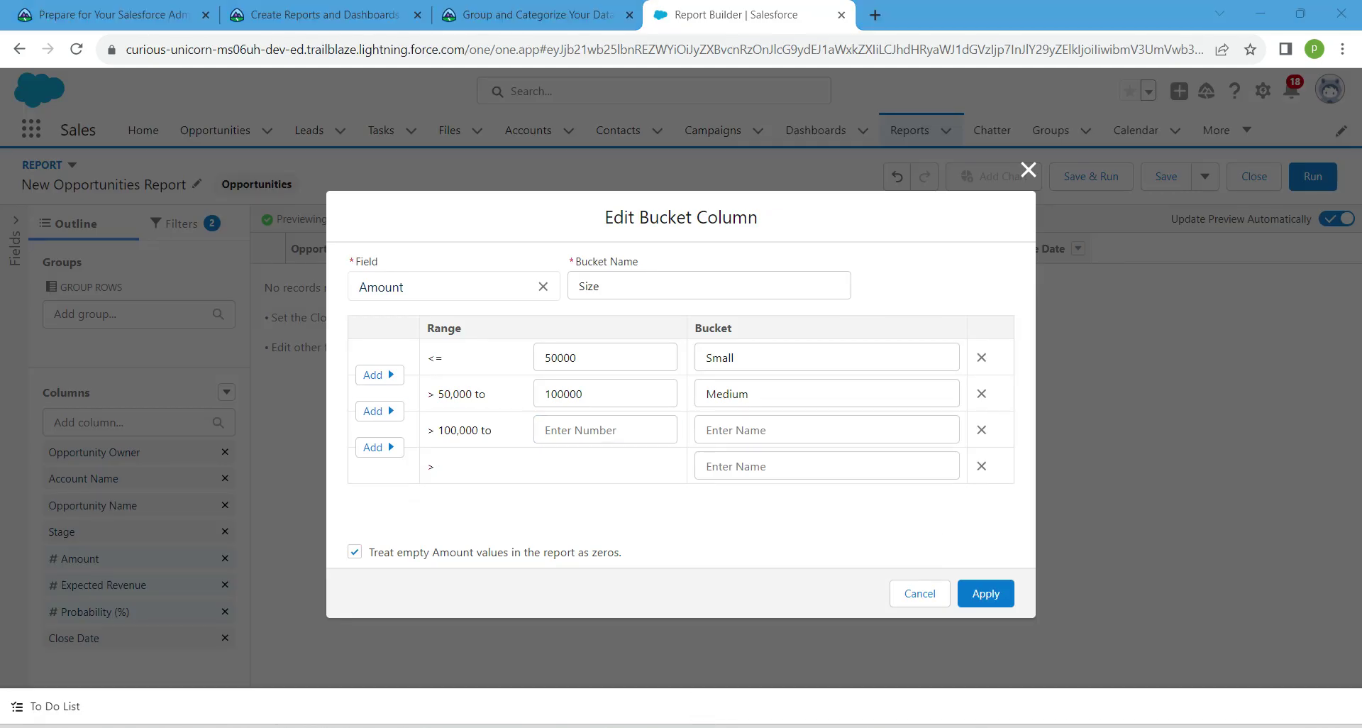
pyautogui.click(982, 466)
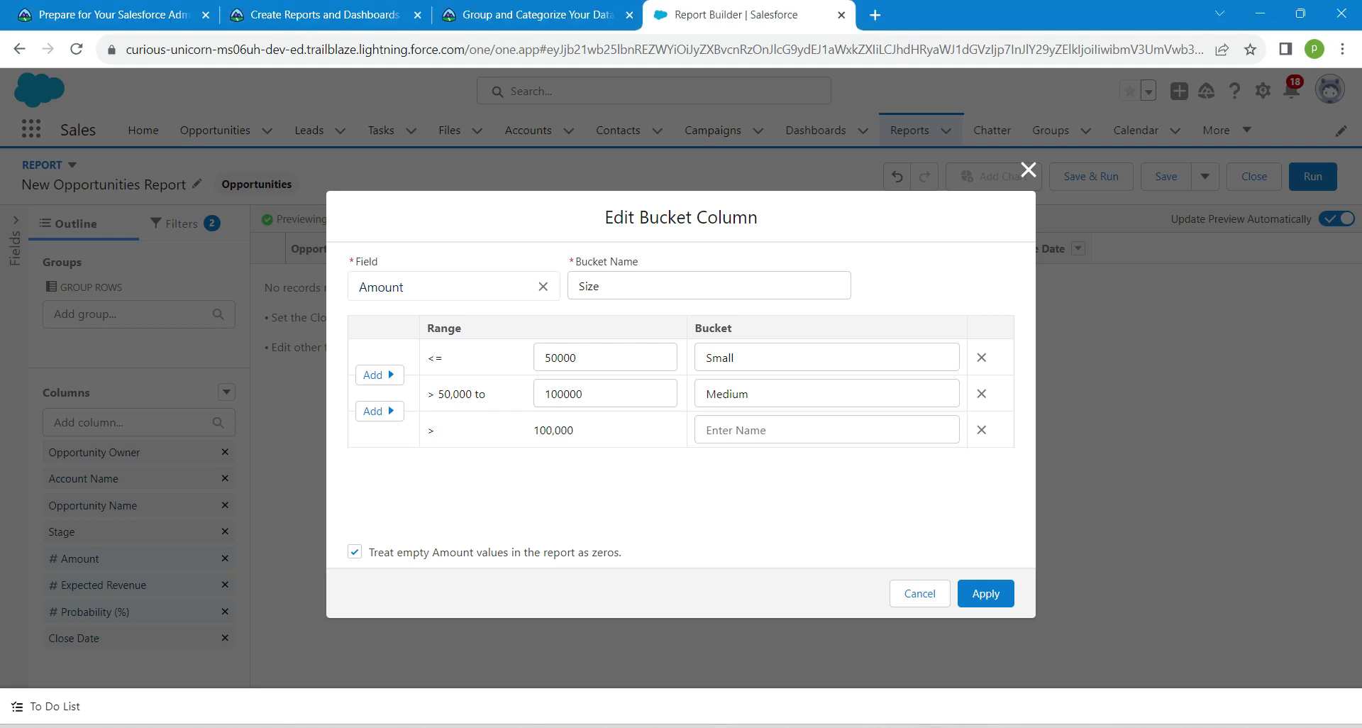
# - Name the bucket for amounts above 100,000 Large, copied from the Trailhead instructions, and apply the bucket column
pyautogui.click(827, 430)
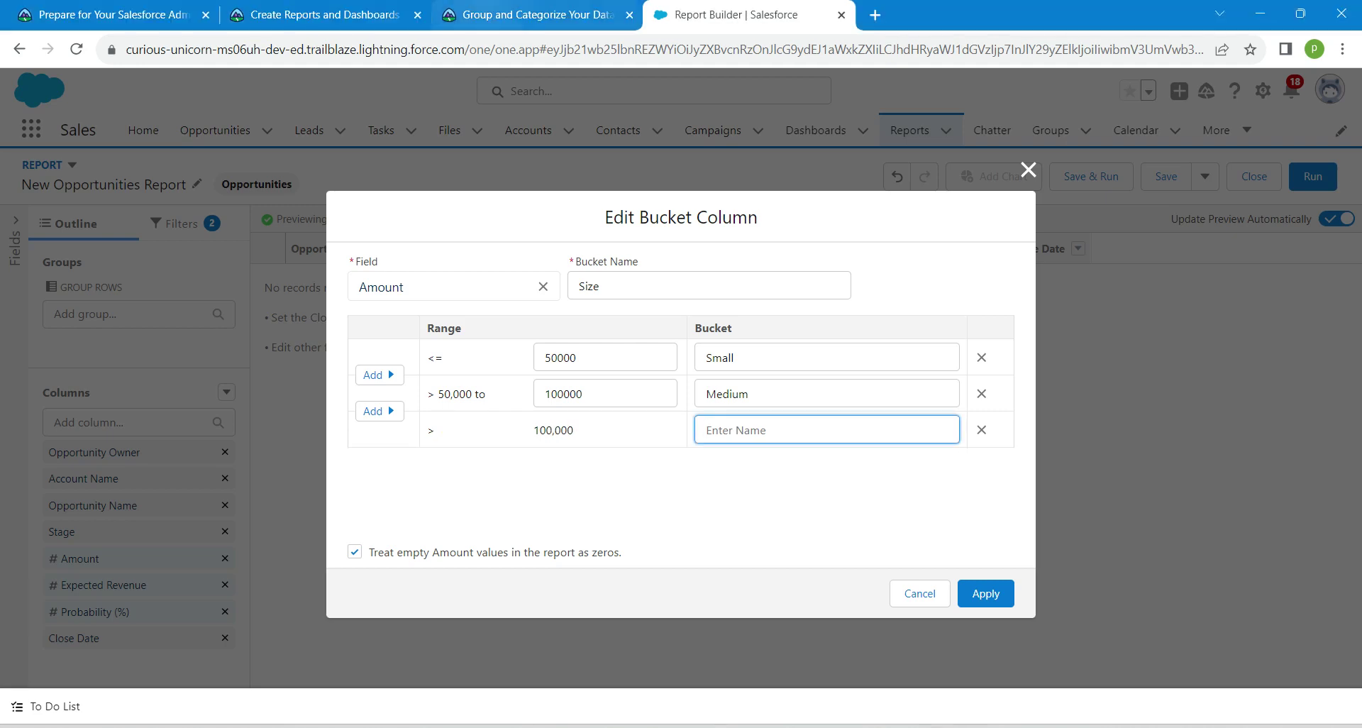
pyautogui.click(537, 15)
pyautogui.moveTo(550, 445); pyautogui.dragTo(575, 445)
pyautogui.hotkey('ctrl', 'c')
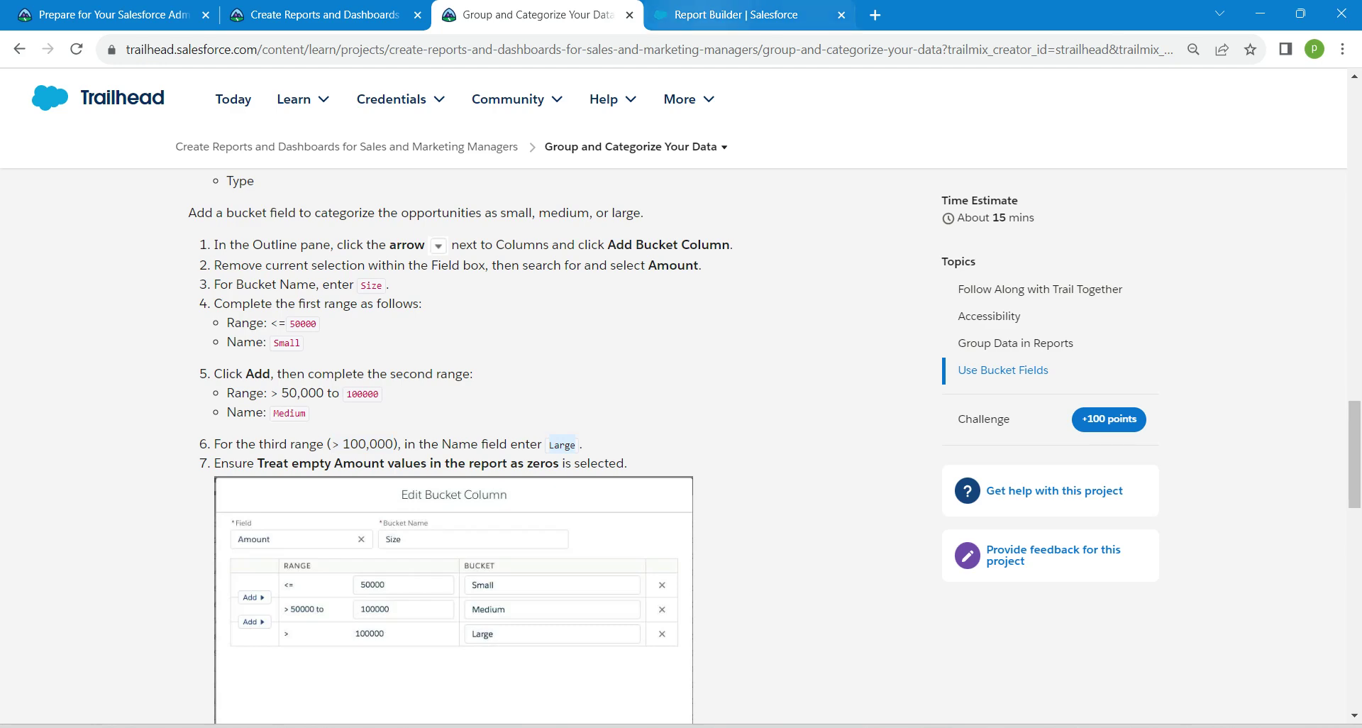
pyautogui.click(738, 14)
pyautogui.hotkey('ctrl', 'v')
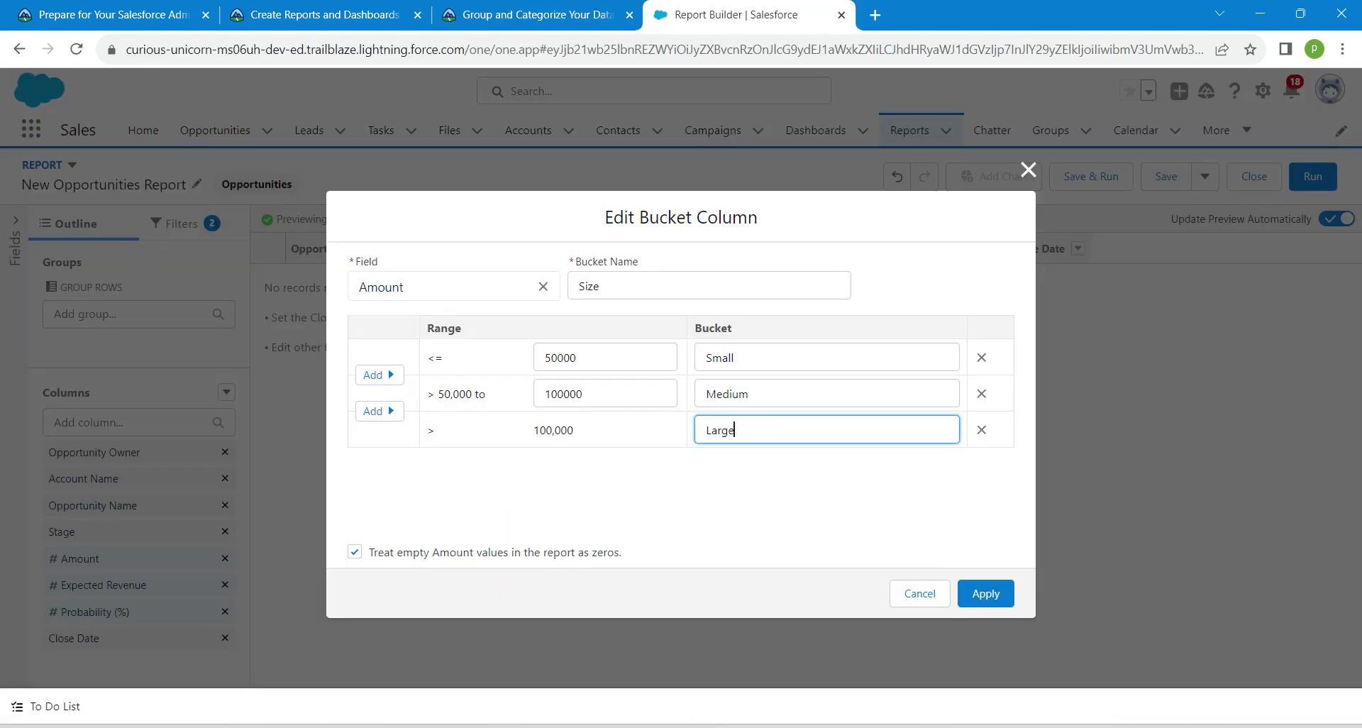
pyautogui.click(802, 495)
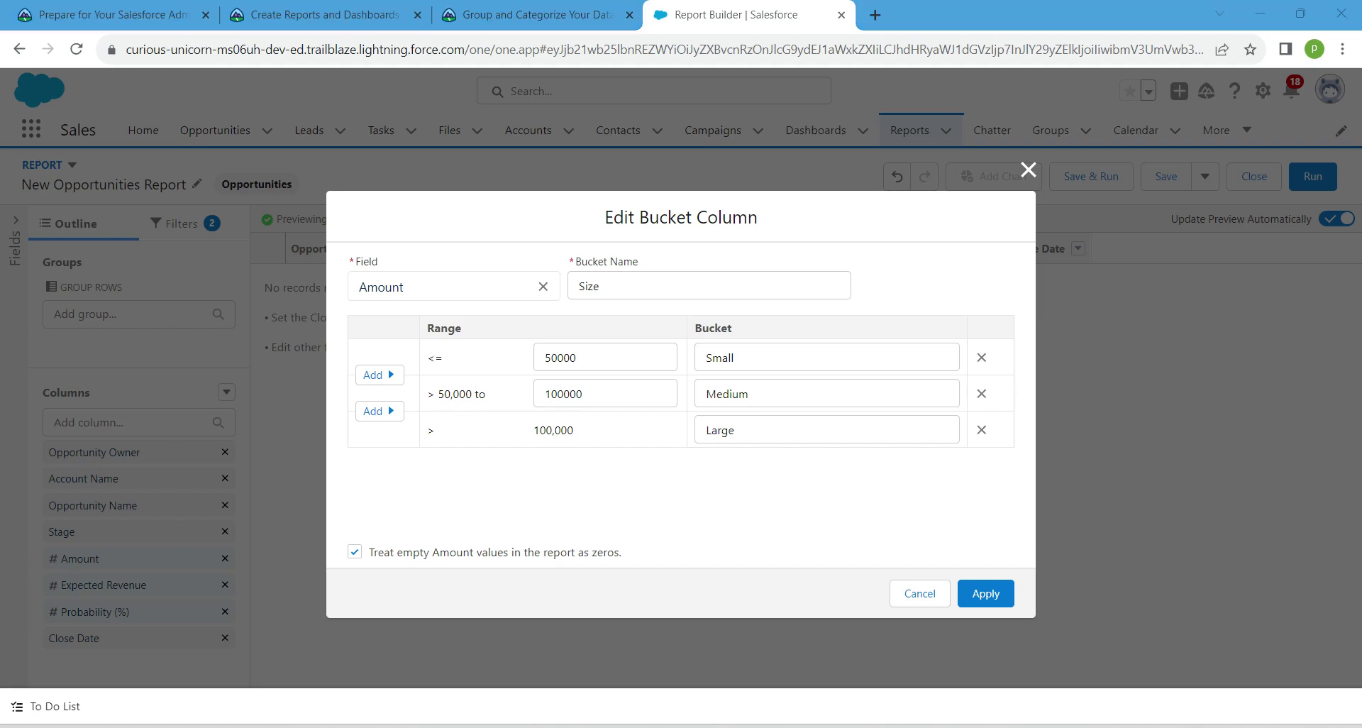
pyautogui.click(985, 594)
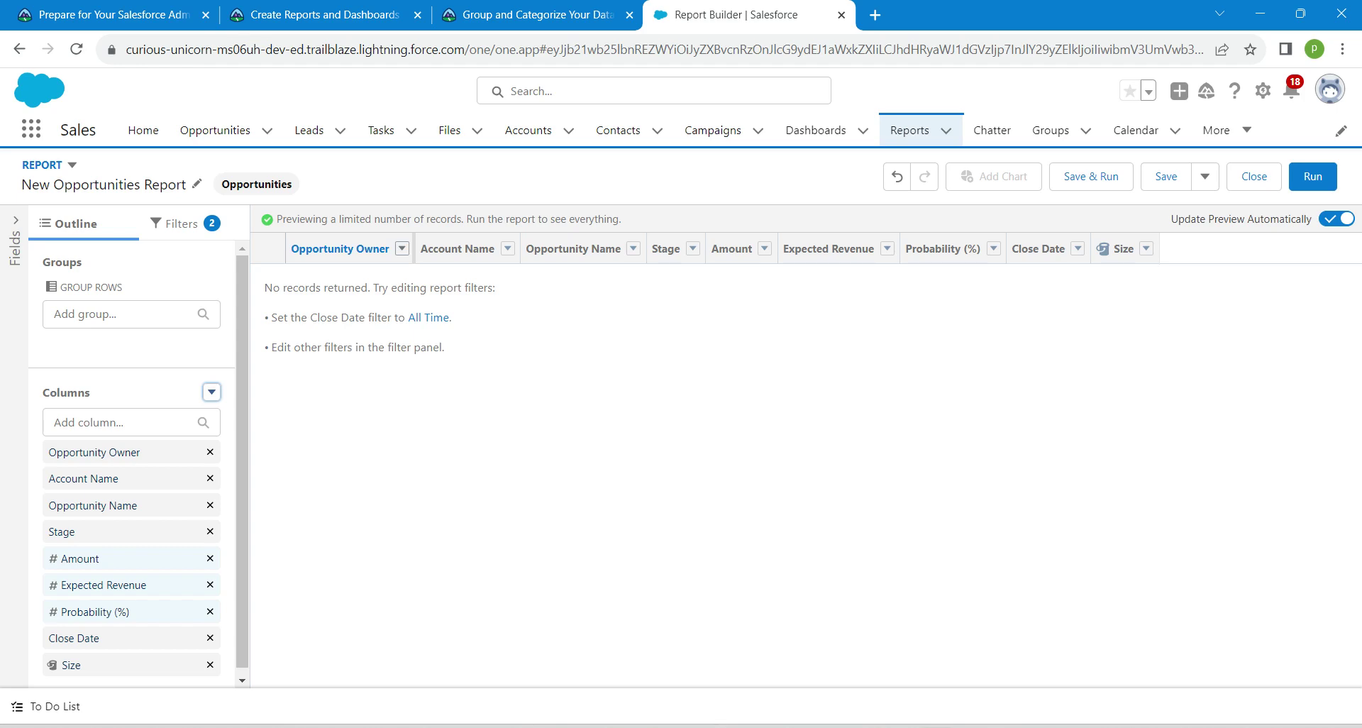
# - Group the report's rows by Opportunity Owner and then Stage, and group its columns by the Size bucket
pyautogui.click(402, 248)
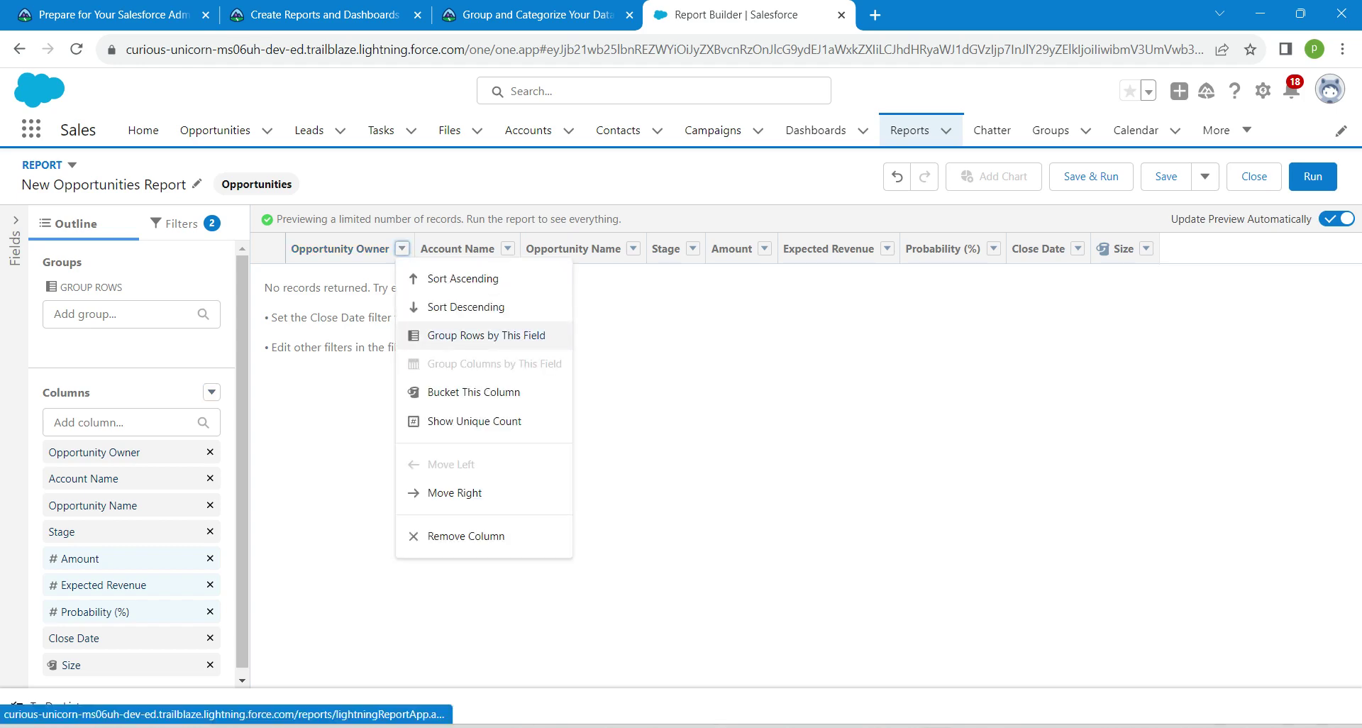
pyautogui.click(483, 335)
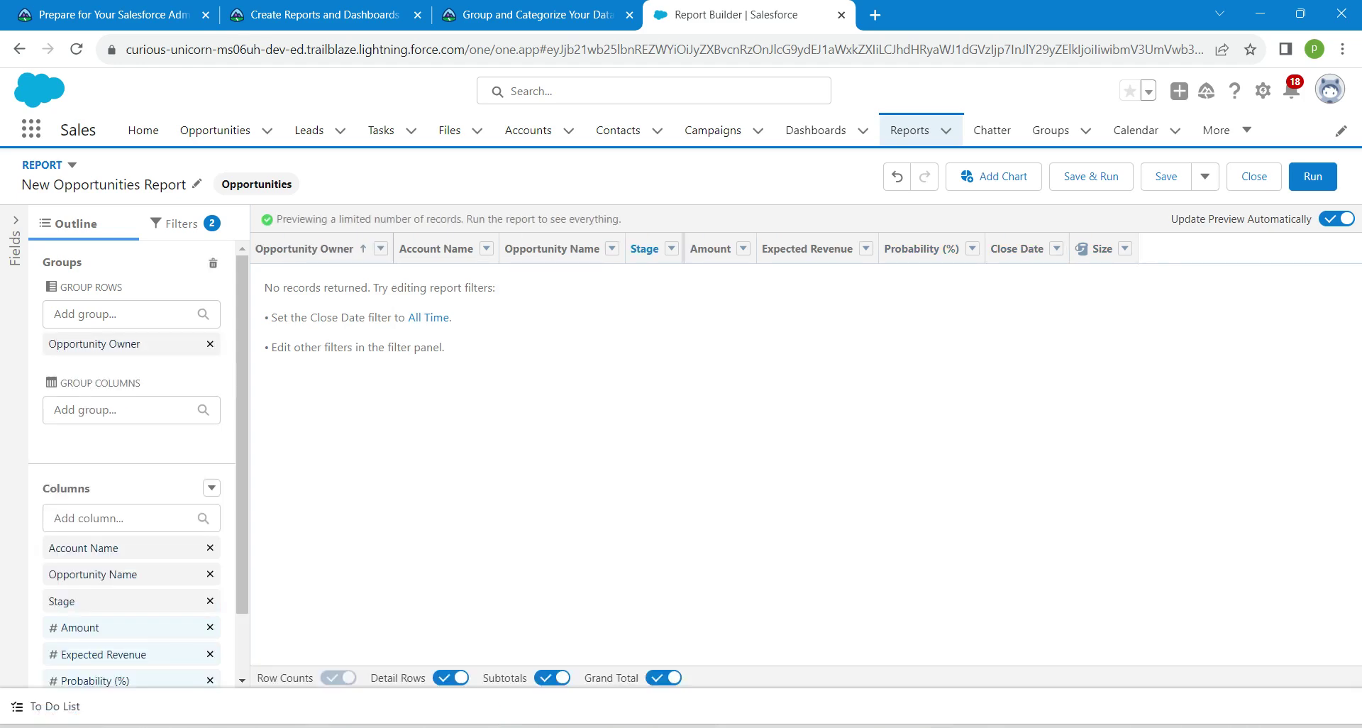
pyautogui.click(672, 247)
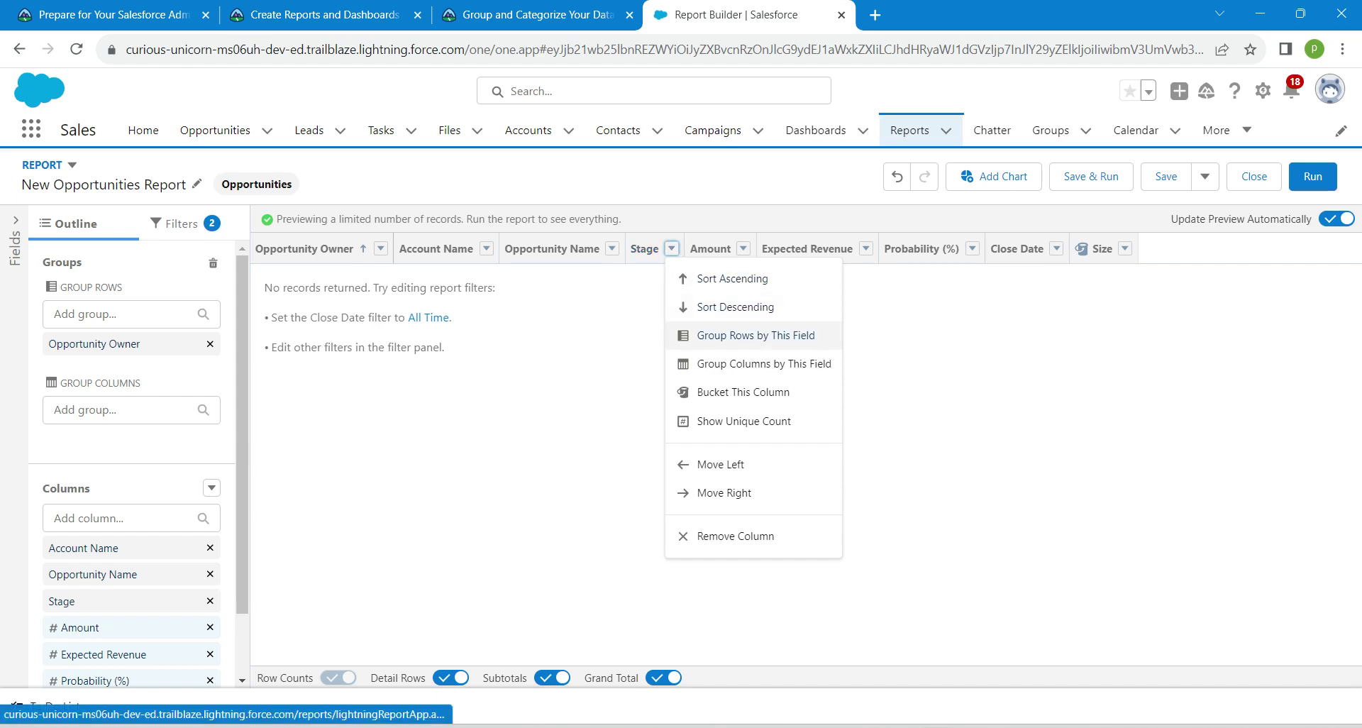
pyautogui.click(756, 335)
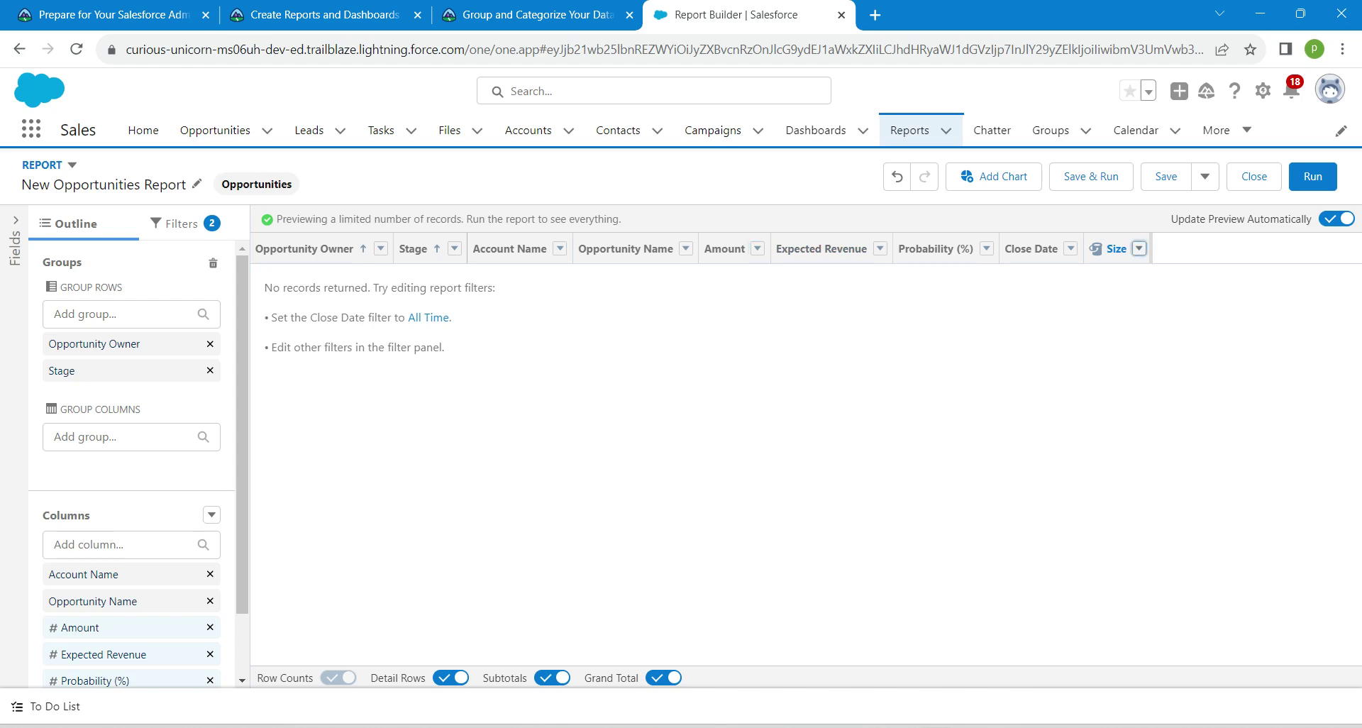
pyautogui.click(1139, 248)
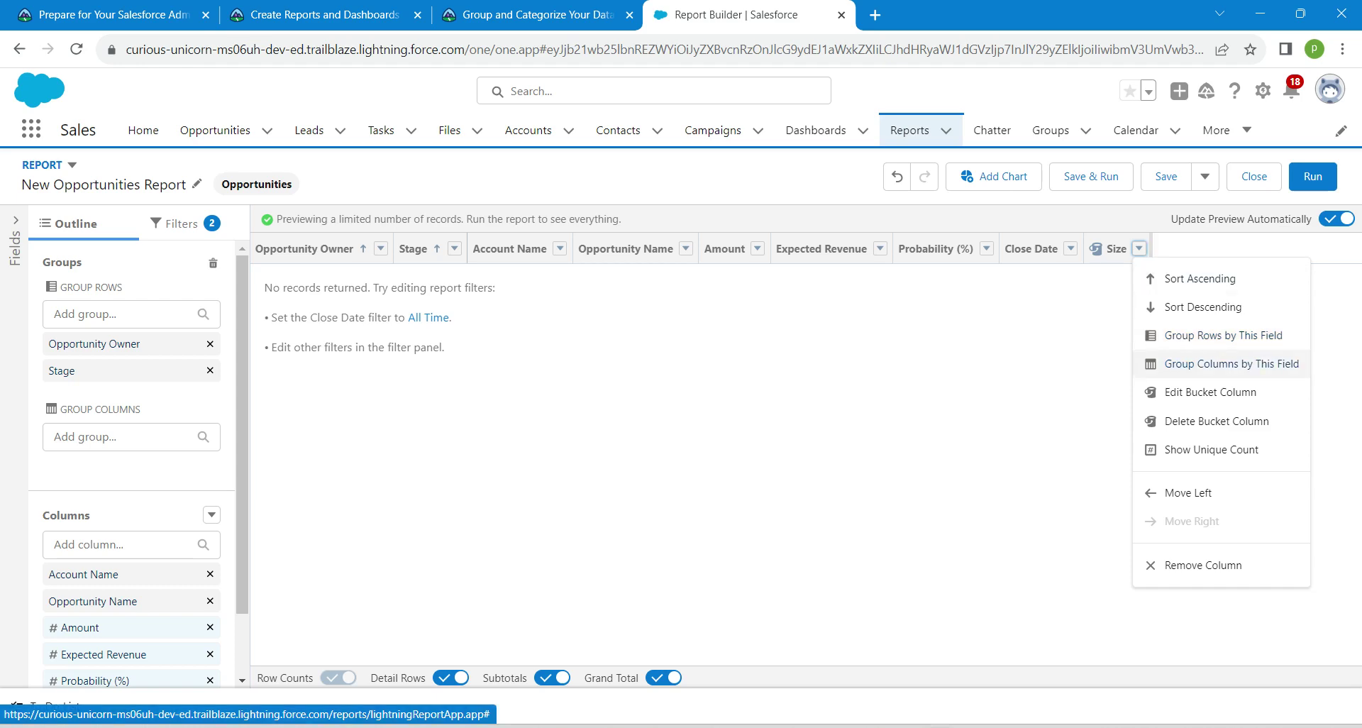
pyautogui.click(1232, 364)
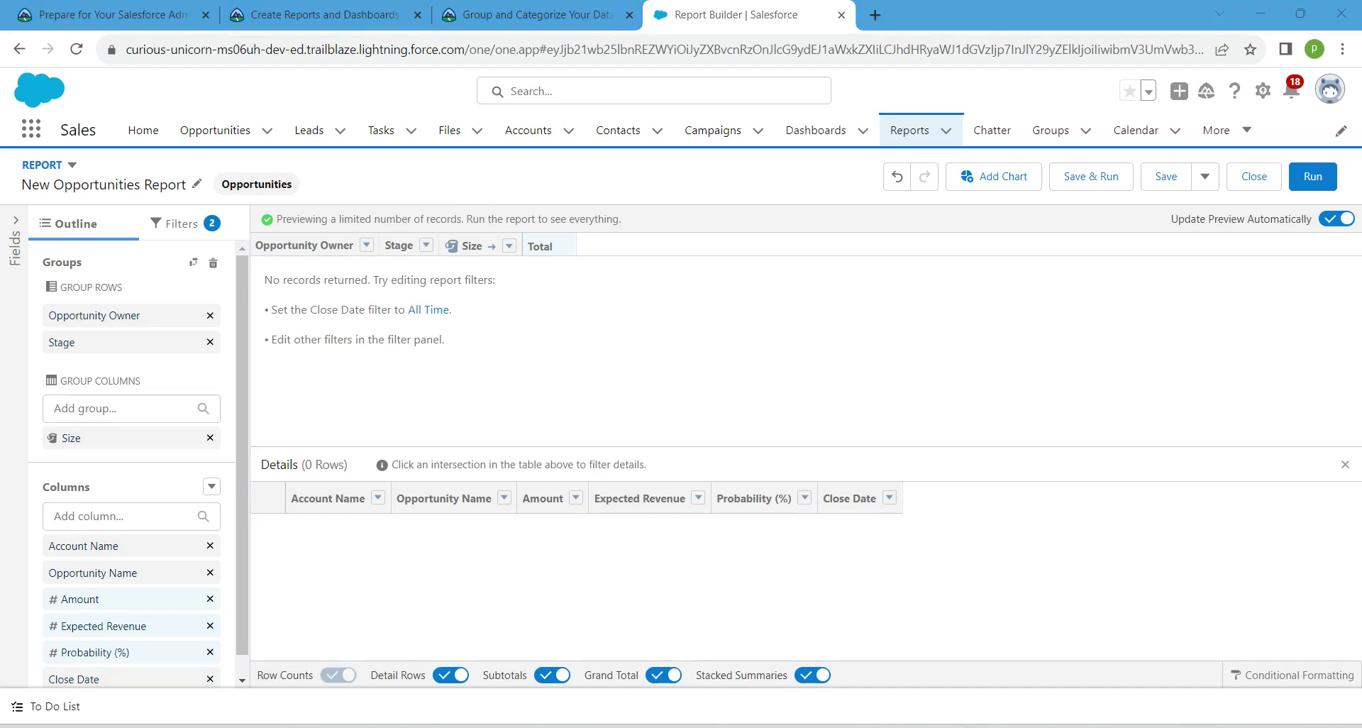
# - Turn off Detail Rows, Subtotals and Grand Total for the report preview
pyautogui.moveTo(370, 675); pyautogui.dragTo(427, 675)
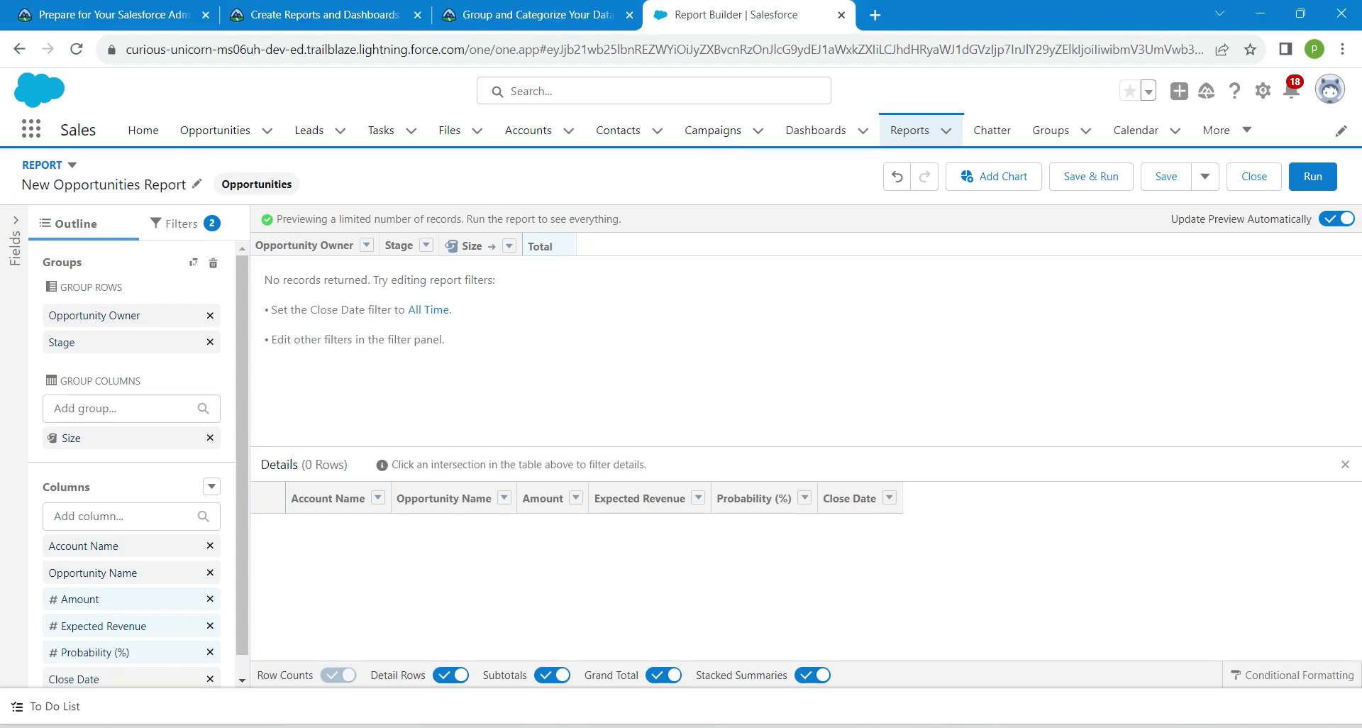
pyautogui.click(451, 675)
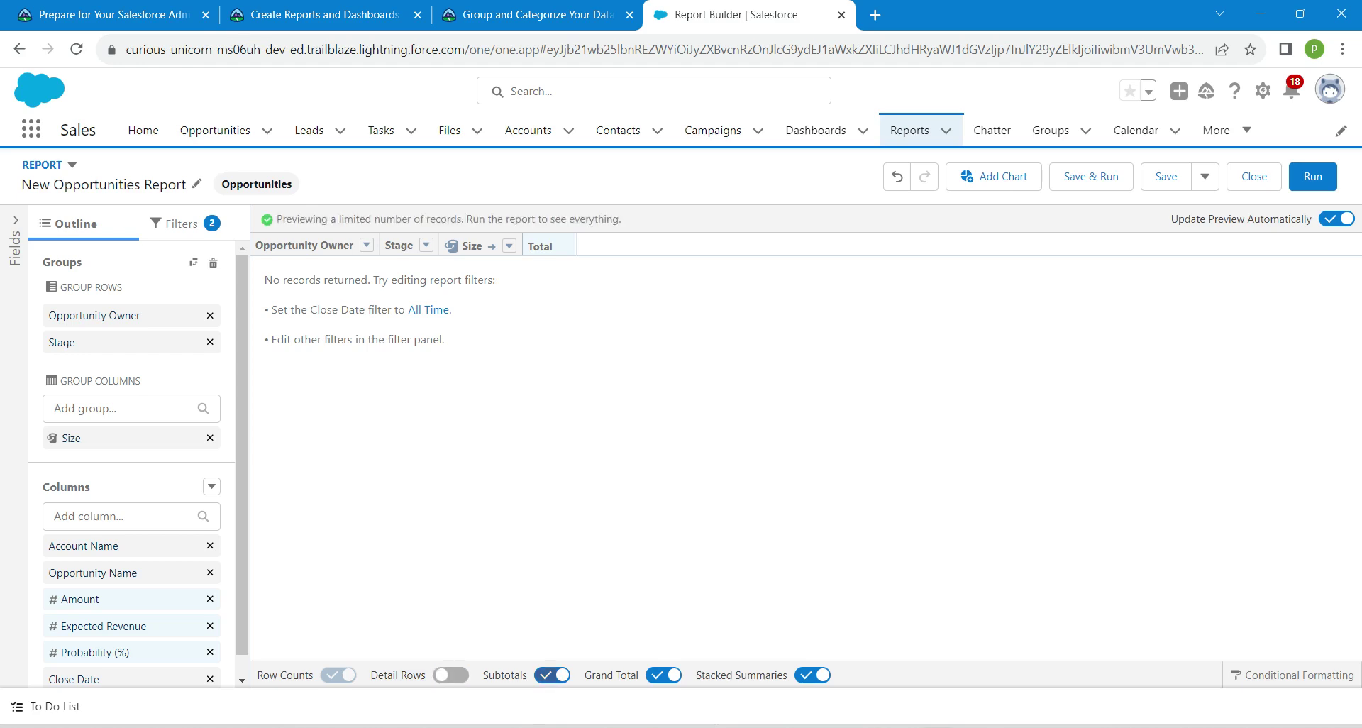
pyautogui.click(552, 675)
pyautogui.click(664, 675)
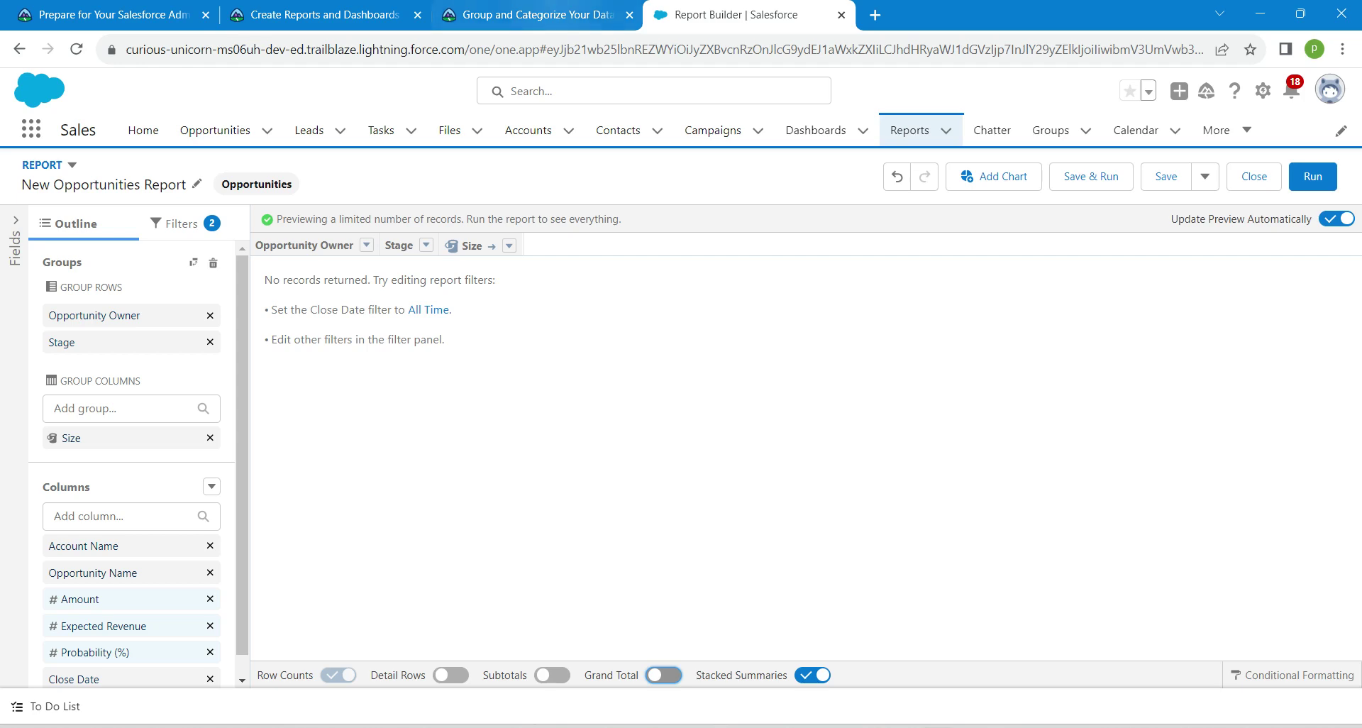
# - Start saving and running the report, naming it Pipeline Matrix Report Current FQ as copied from the Trailhead instructions
pyautogui.click(528, 14)
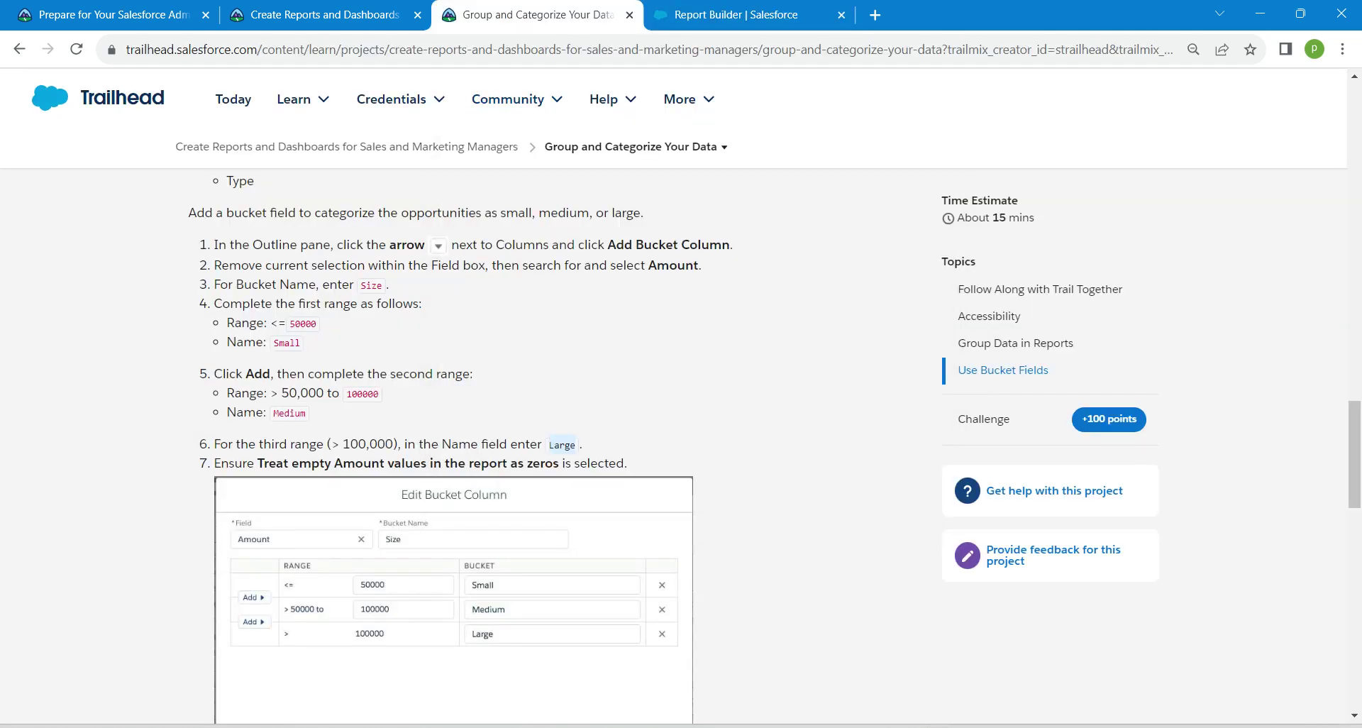
pyautogui.scroll(-7, 554, 447)
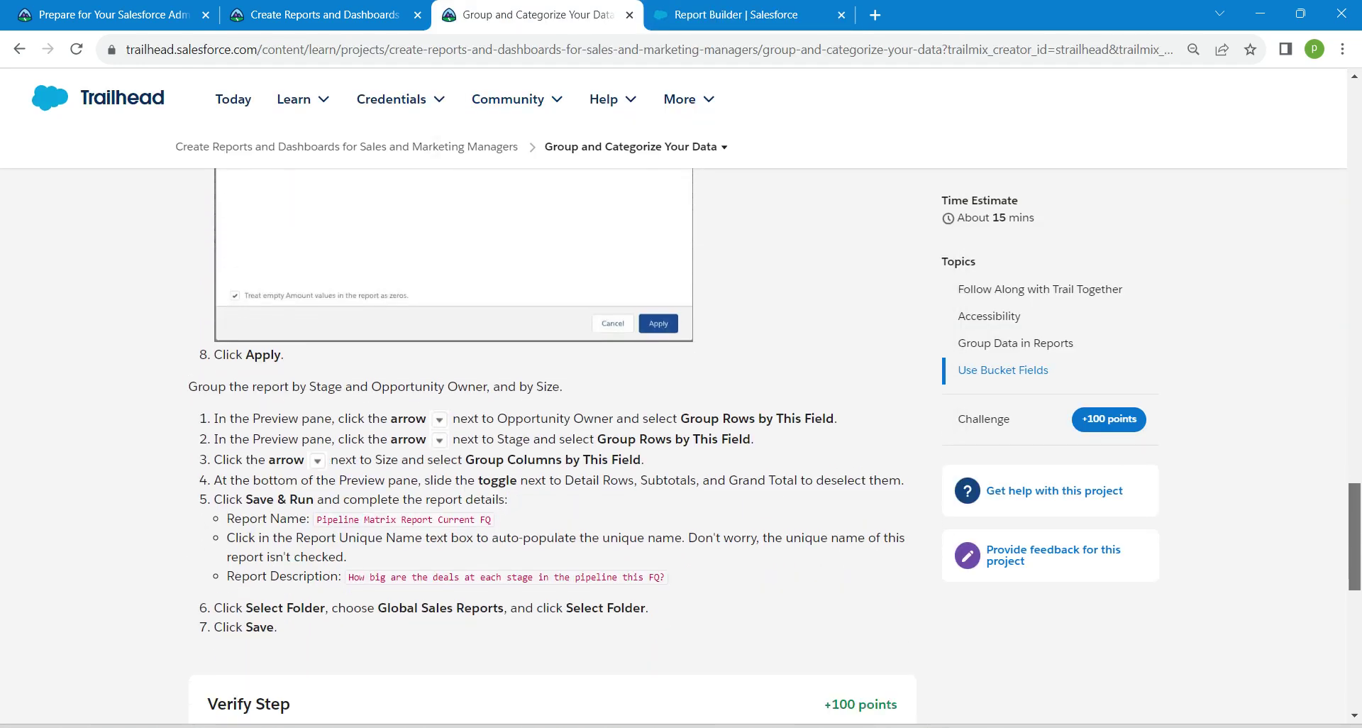
pyautogui.scroll(1, 553, 447)
pyautogui.moveTo(318, 528); pyautogui.dragTo(492, 528)
pyautogui.hotkey('ctrl', 'c')
pyautogui.click(738, 15)
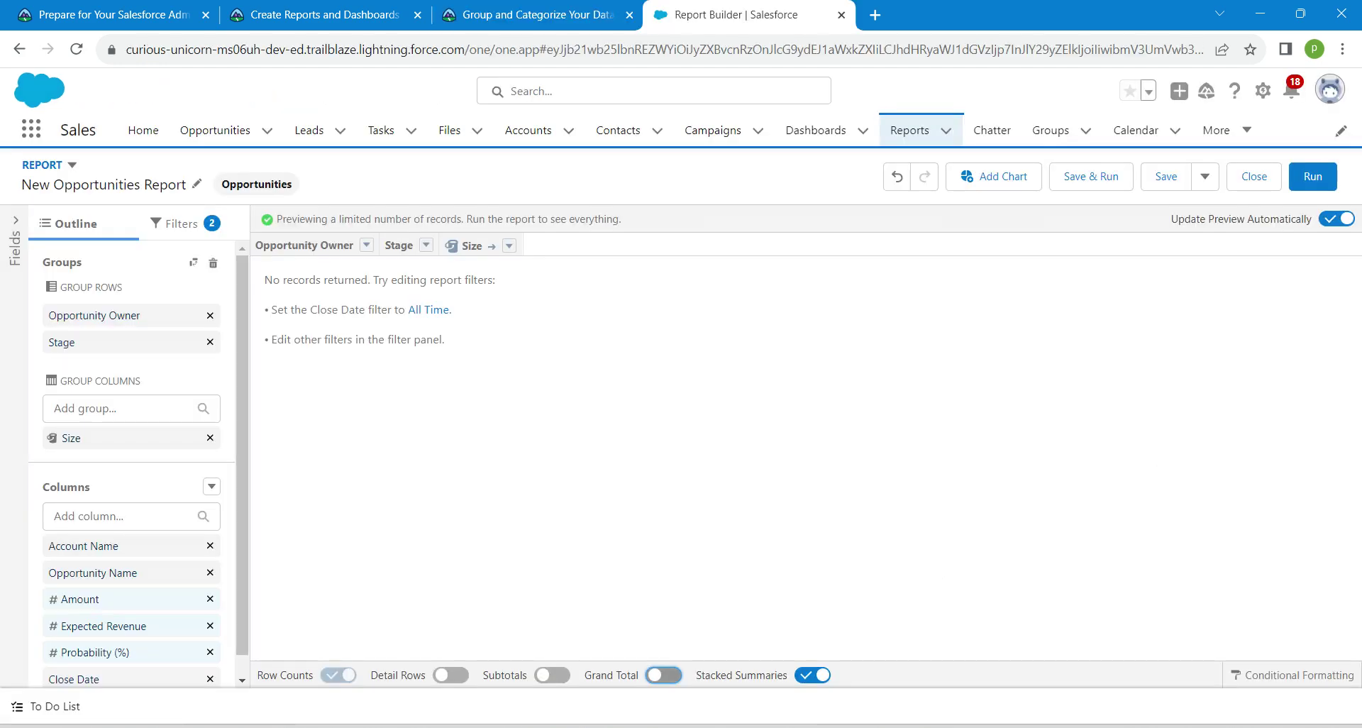
pyautogui.hotkey('ctrl', 'v')
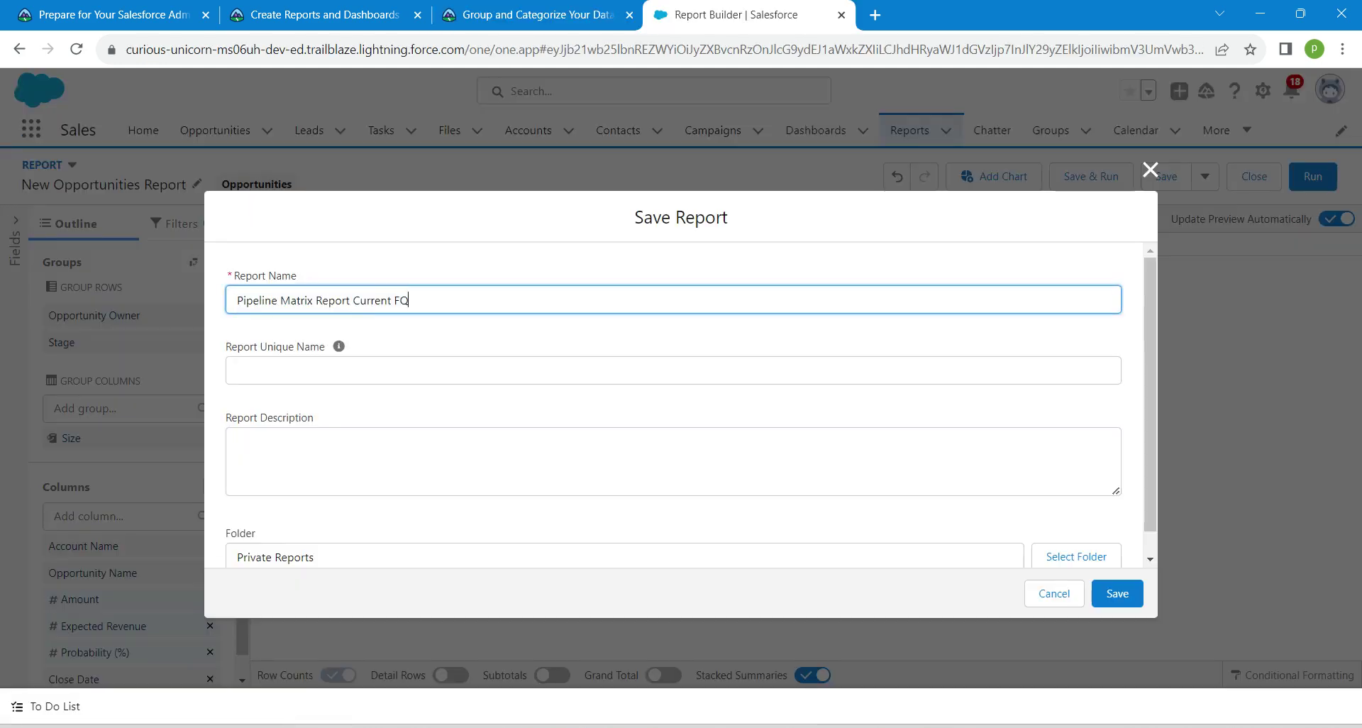
# - Fill in the report description "How big are the deals at each stage in the pipeline this FQ?", copied from the Trailhead instructions
pyautogui.click(497, 460)
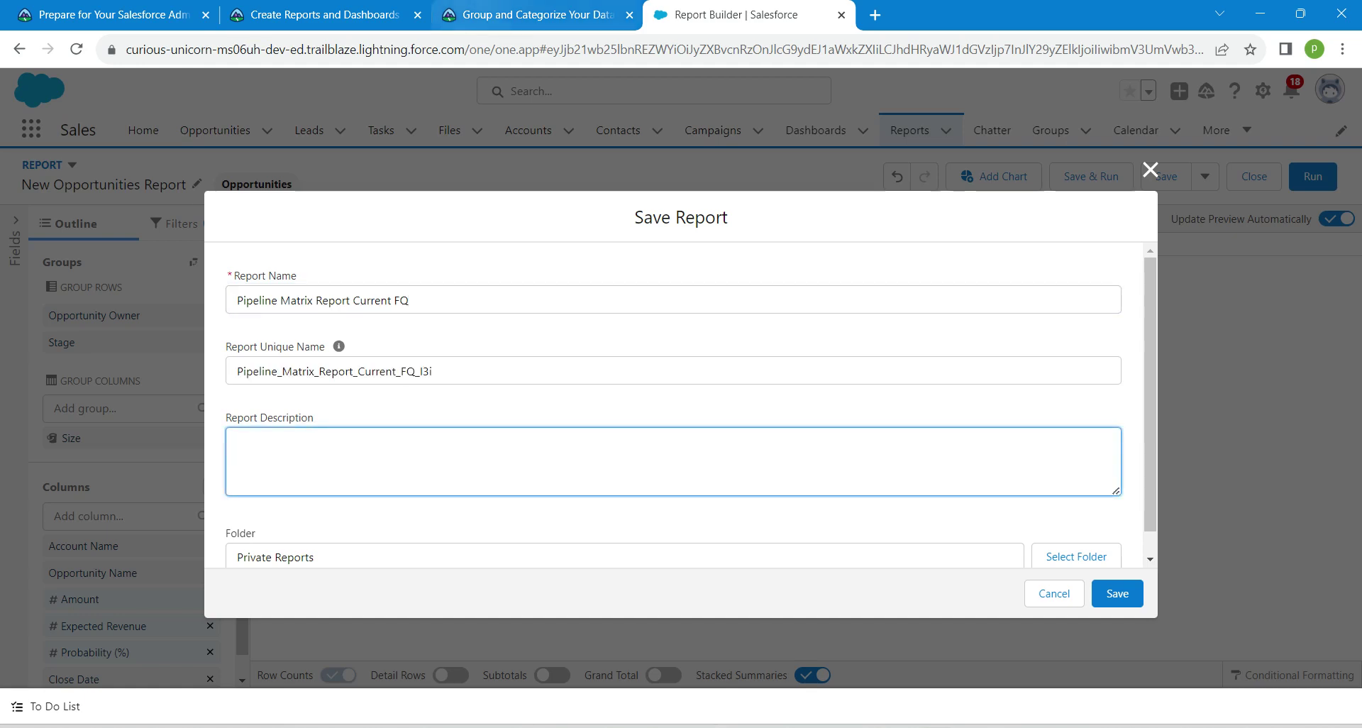
pyautogui.click(568, 14)
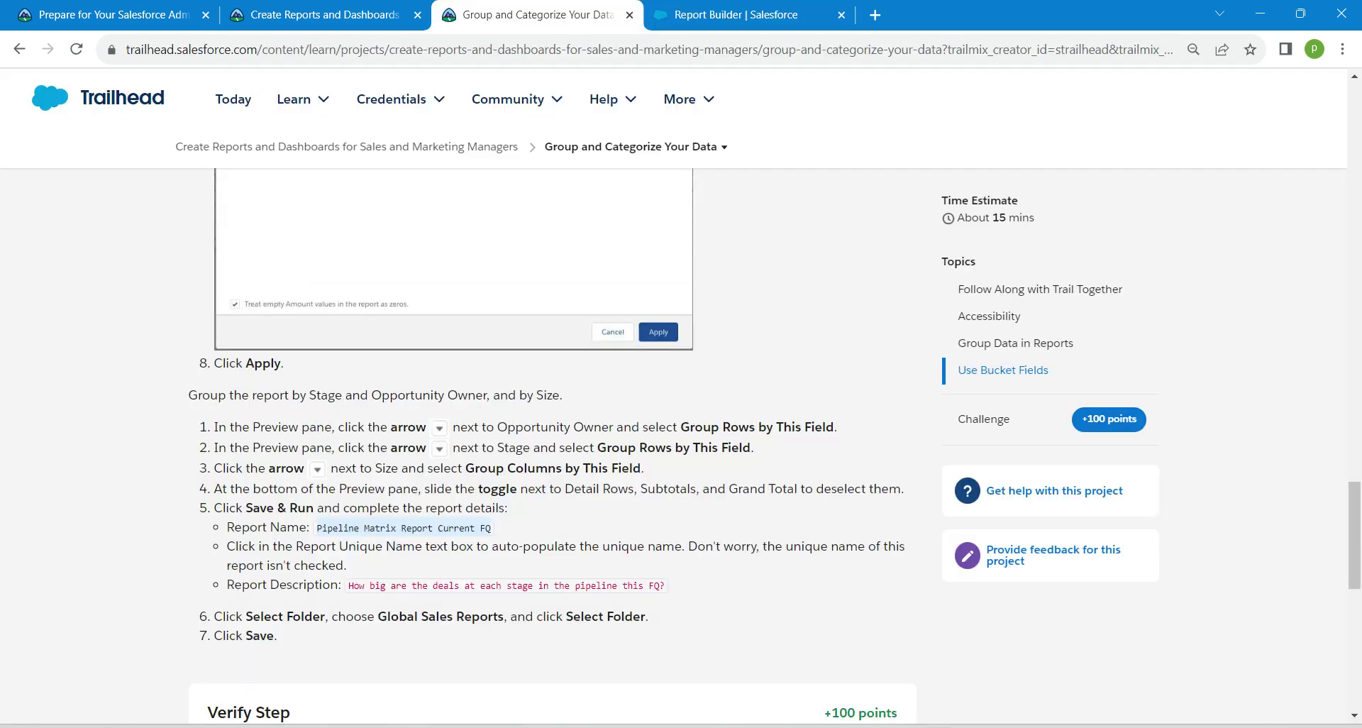
pyautogui.click(506, 585)
pyautogui.hotkey('ctrl', 'c')
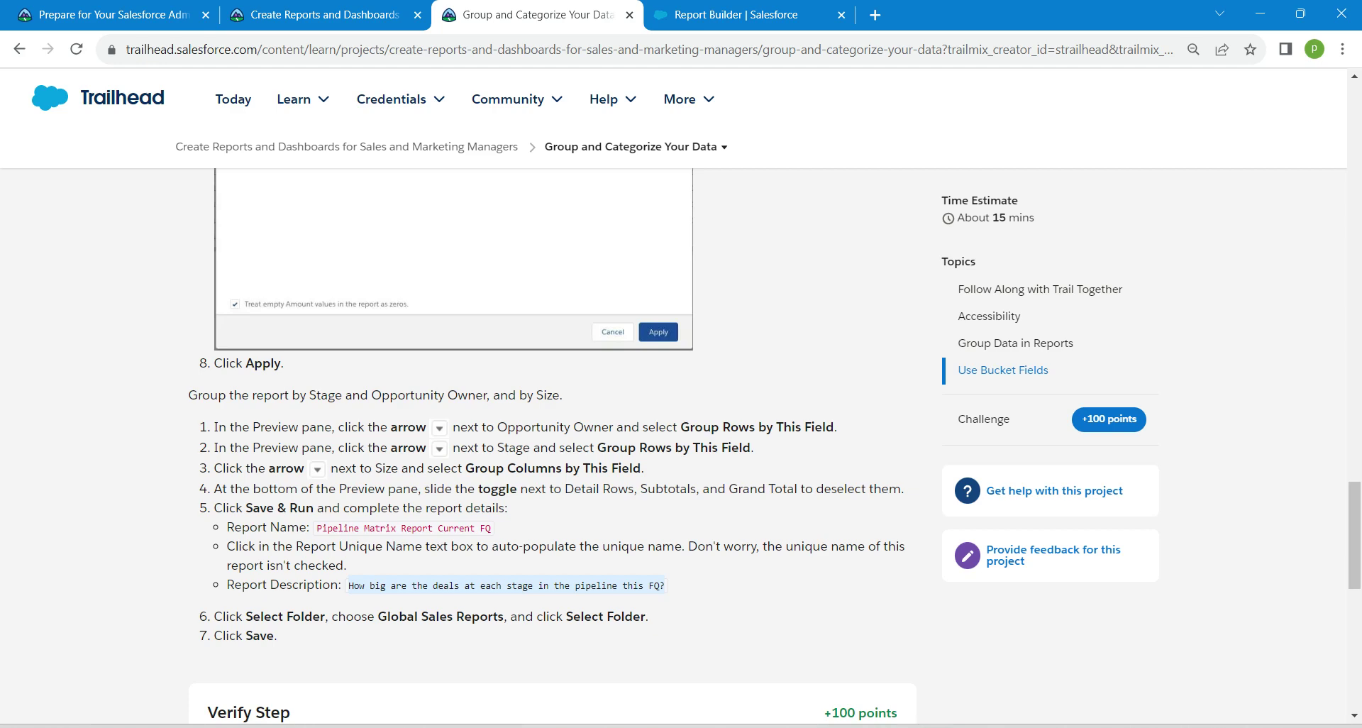
pyautogui.hotkey('ctrl', 'Tab')
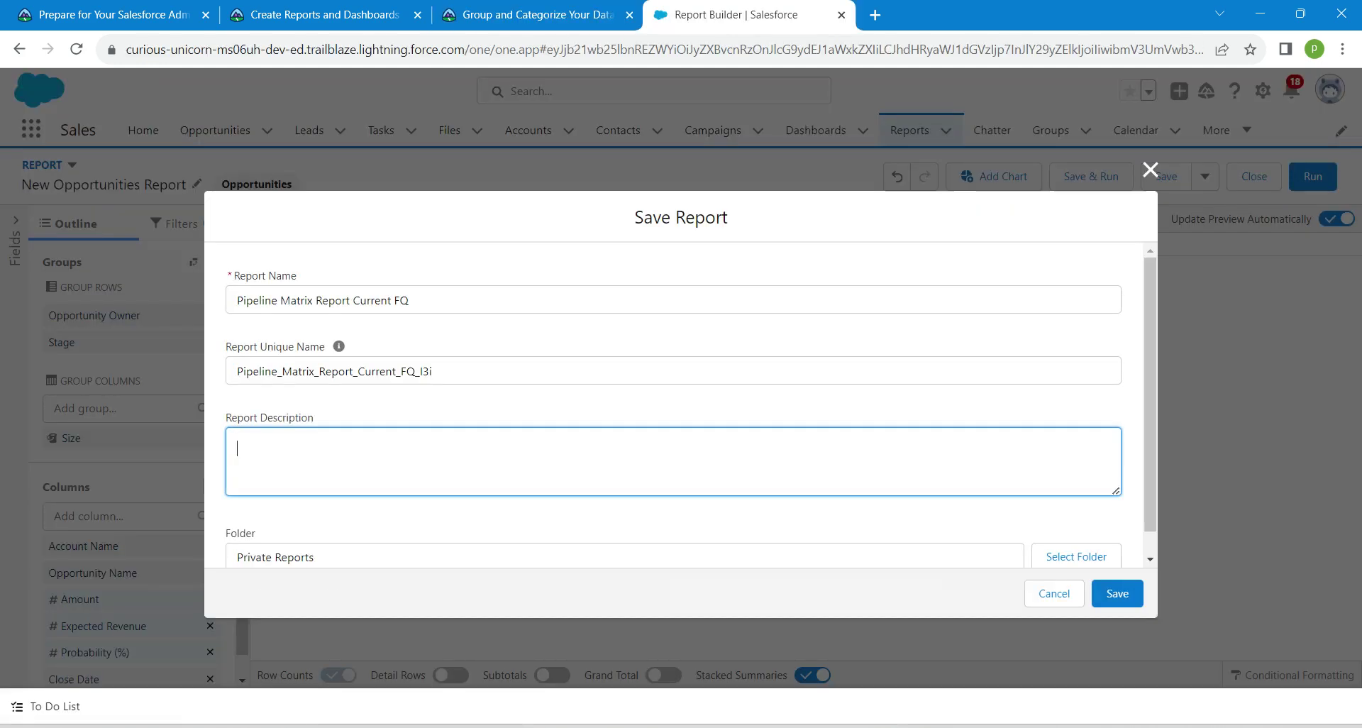
pyautogui.hotkey('ctrl', 'v')
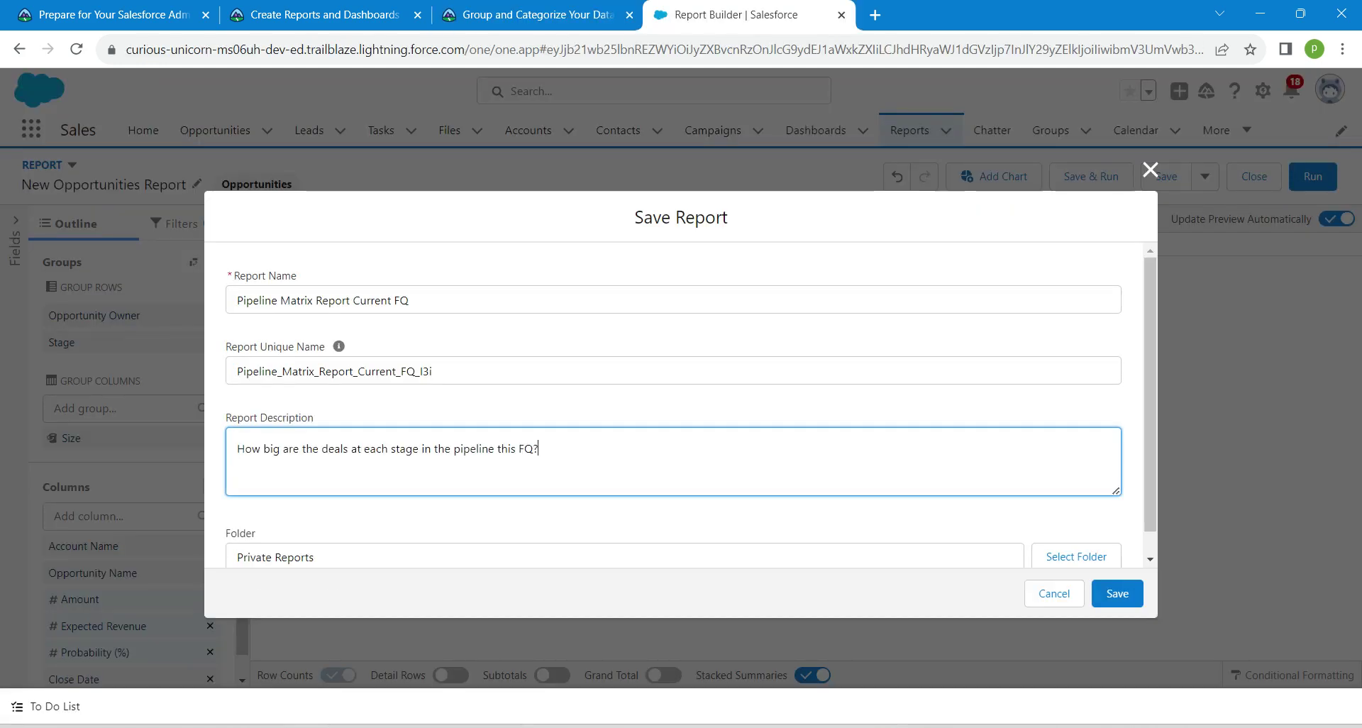
# - Choose the Global Sales Reports folder given in the Trailhead instructions and save the report there
pyautogui.click(1077, 556)
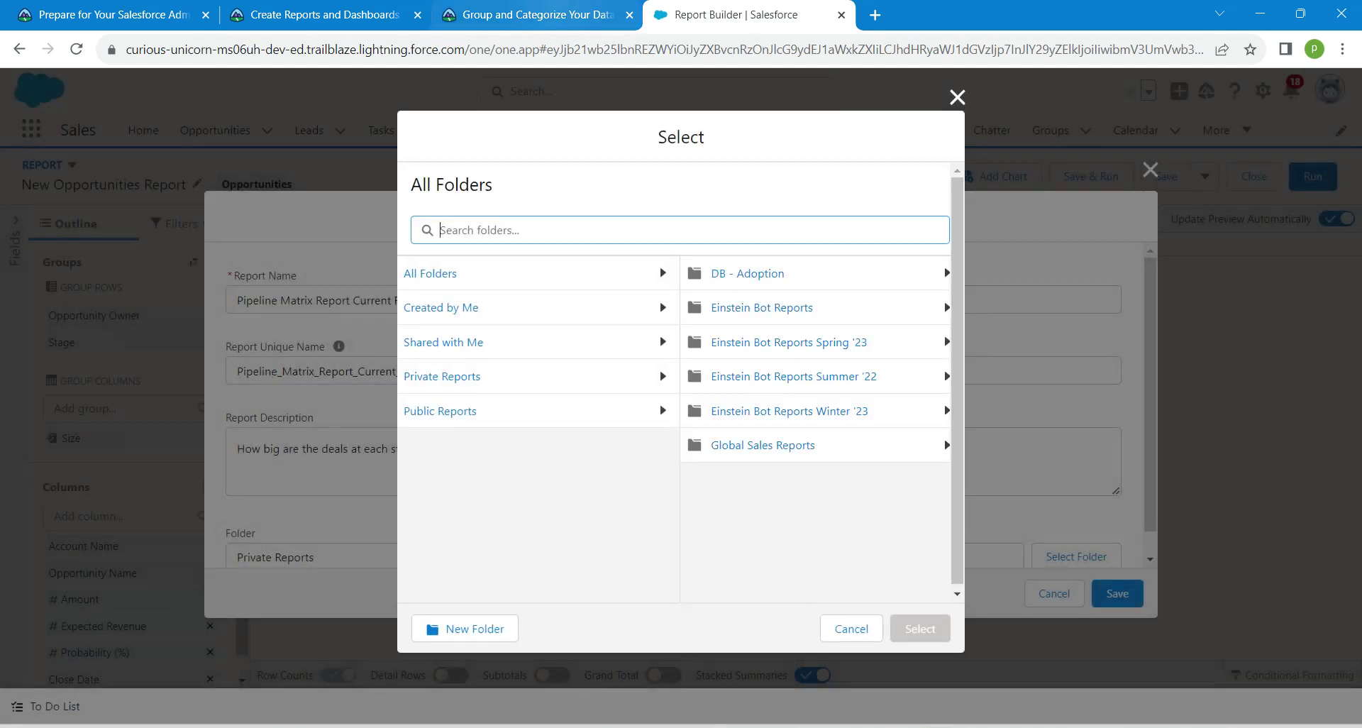
pyautogui.hotkey('ctrl', 'shift', 'Tab')
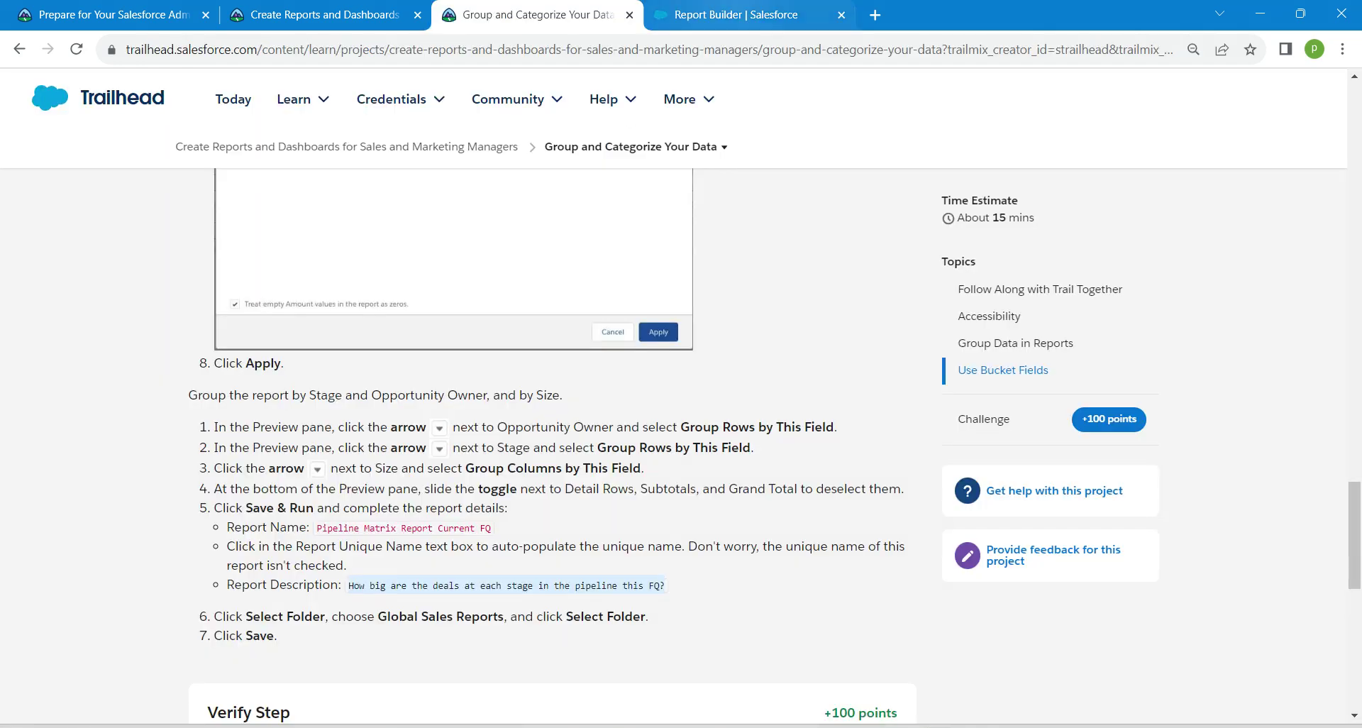
pyautogui.hotkey('ctrl', 'Tab')
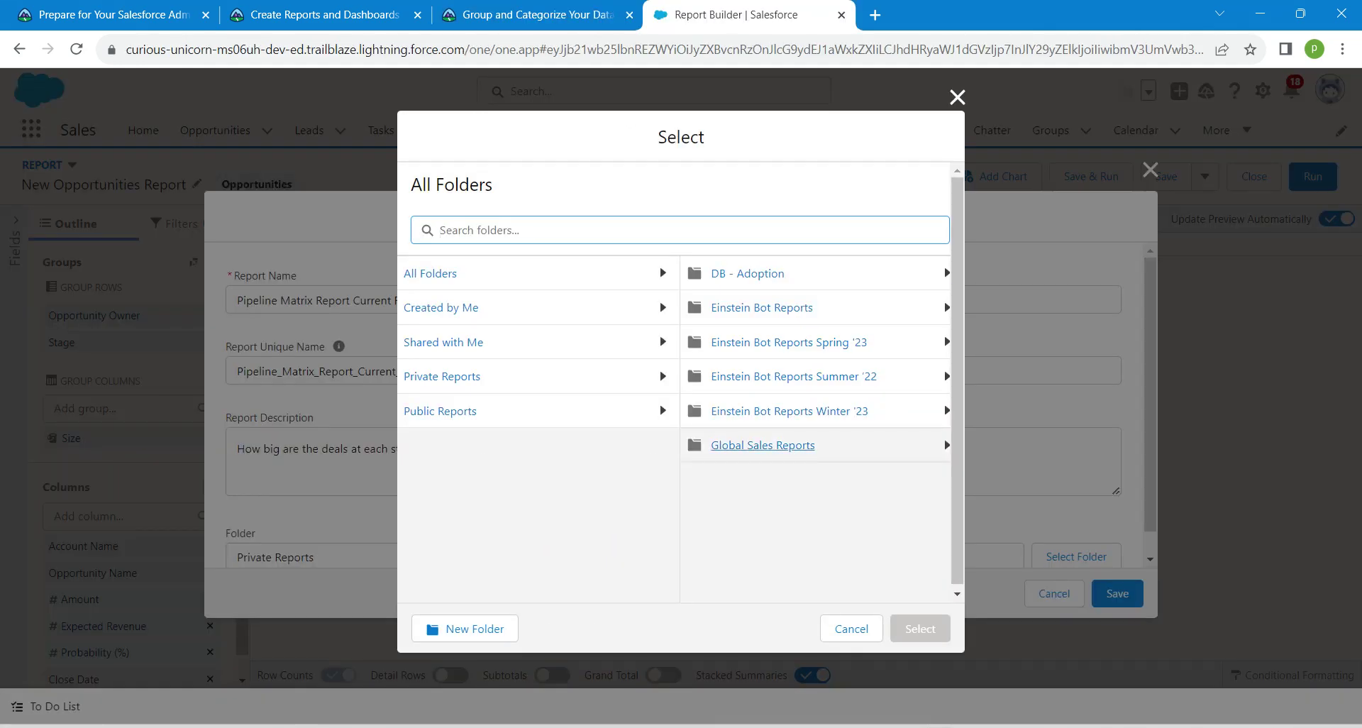
pyautogui.click(754, 445)
pyautogui.click(903, 629)
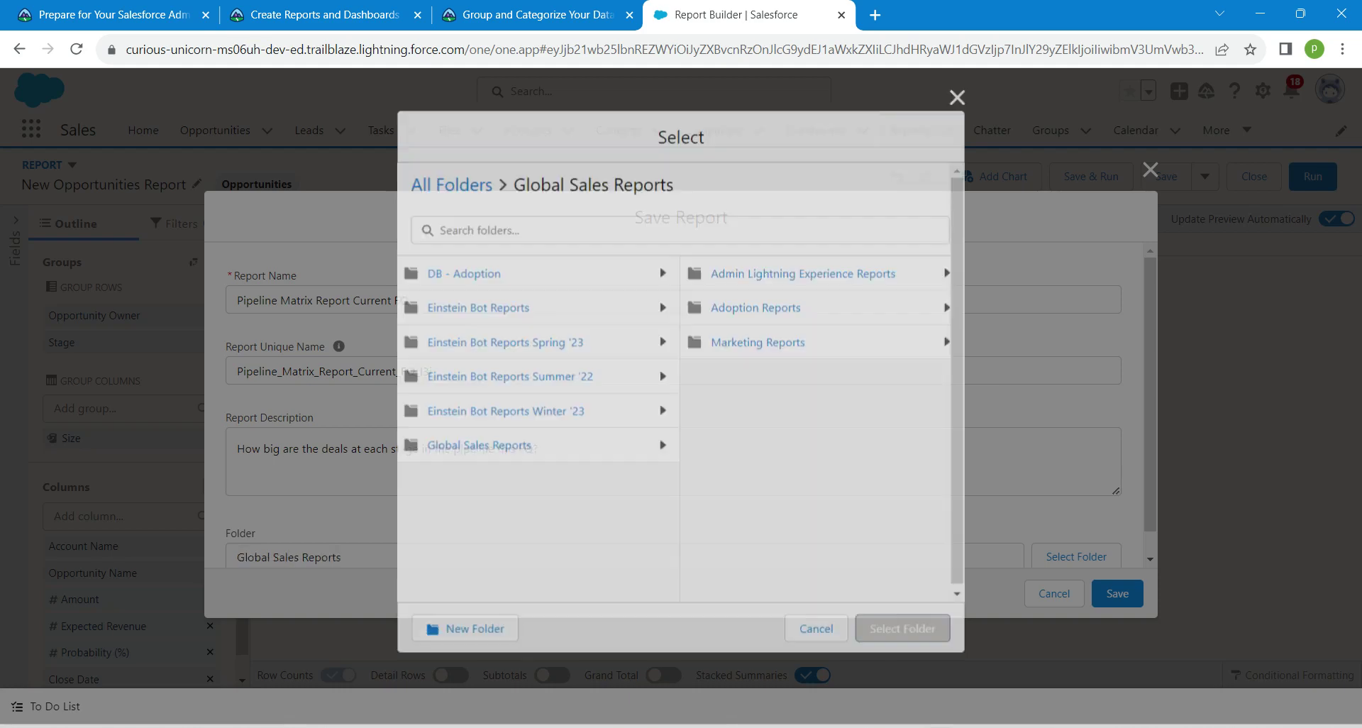
pyautogui.click(1118, 594)
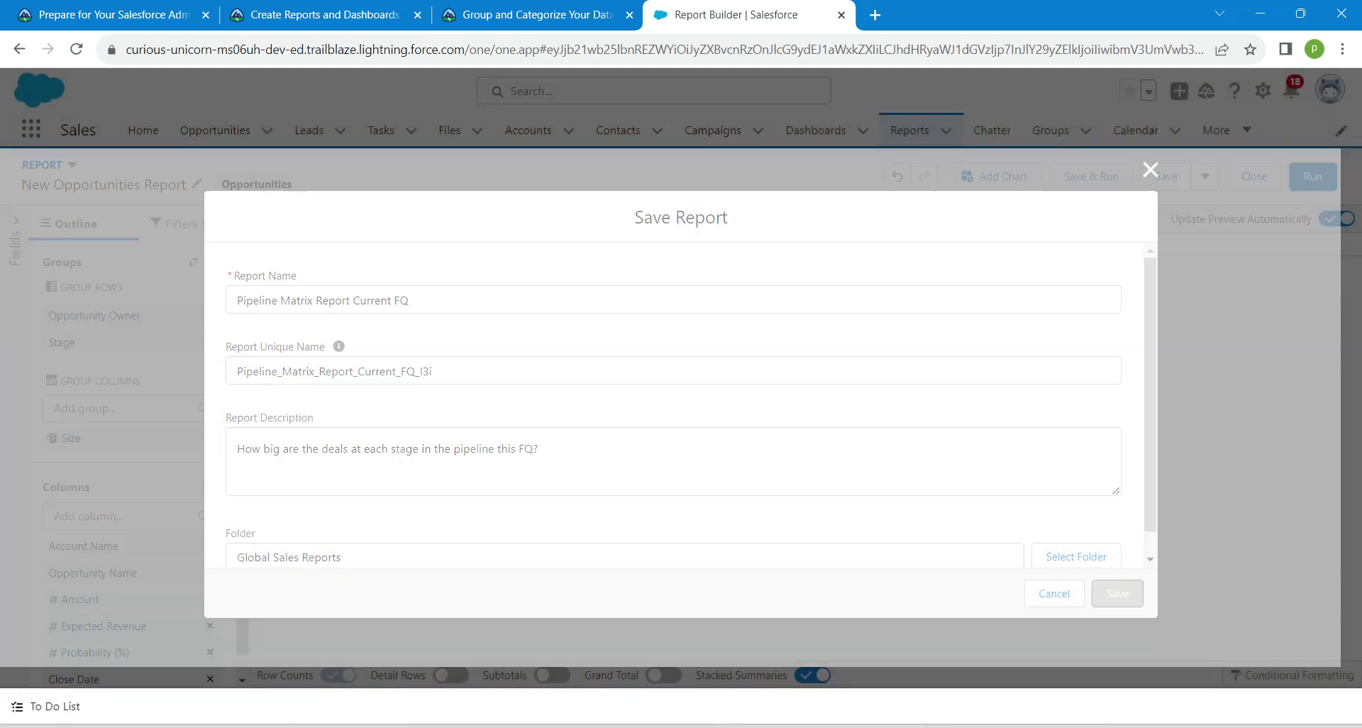
# - Switch to Trailhead, verify the Group and Categorize Your Data step for 100 points, and return to the project overview
pyautogui.hotkey('ctrl', 'shift', 'Tab')
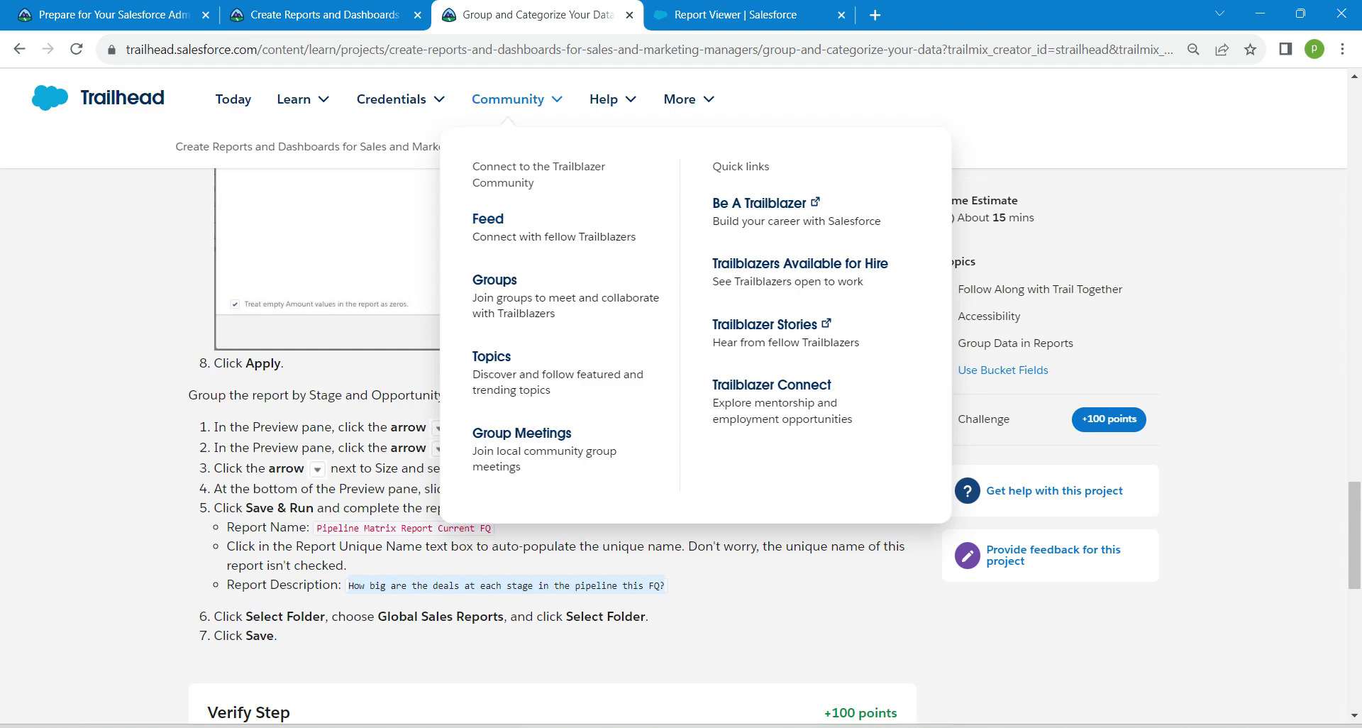
pyautogui.moveTo(1355, 538); pyautogui.dragTo(1355, 592)
pyautogui.scroll(-1, 1355, 589)
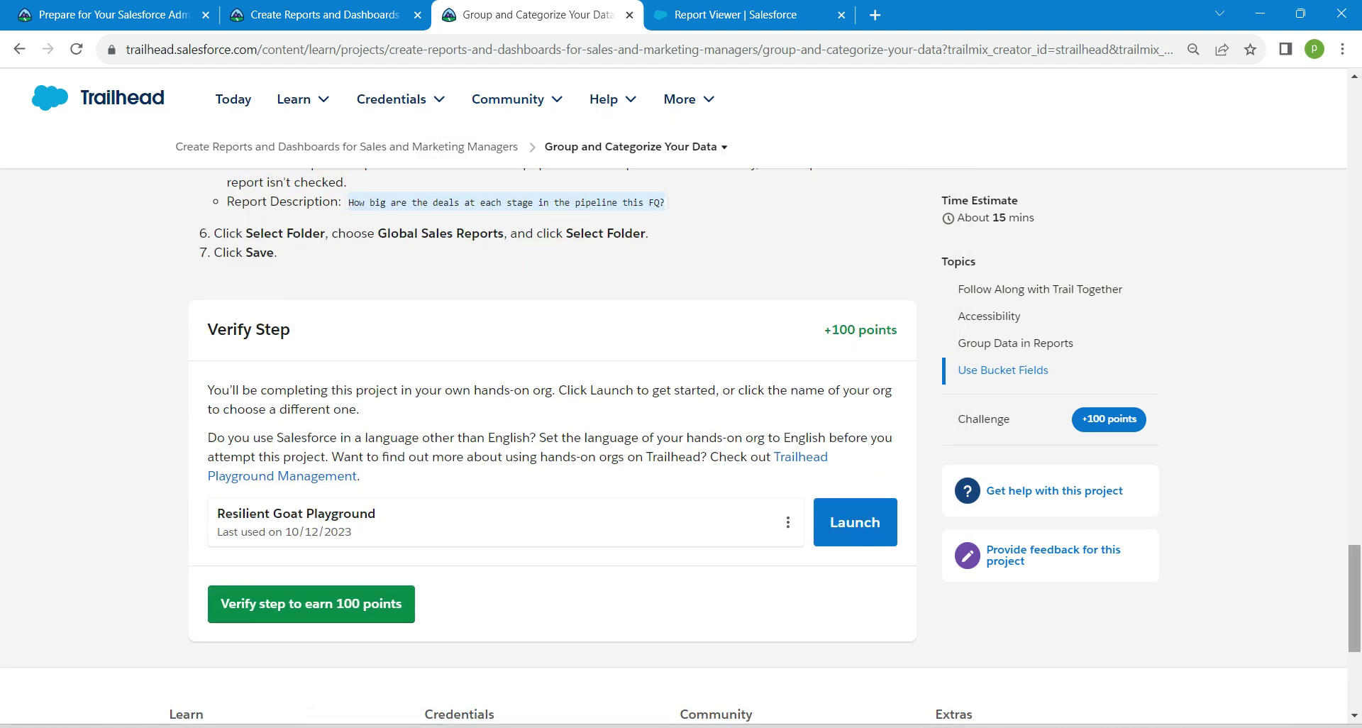
pyautogui.click(311, 603)
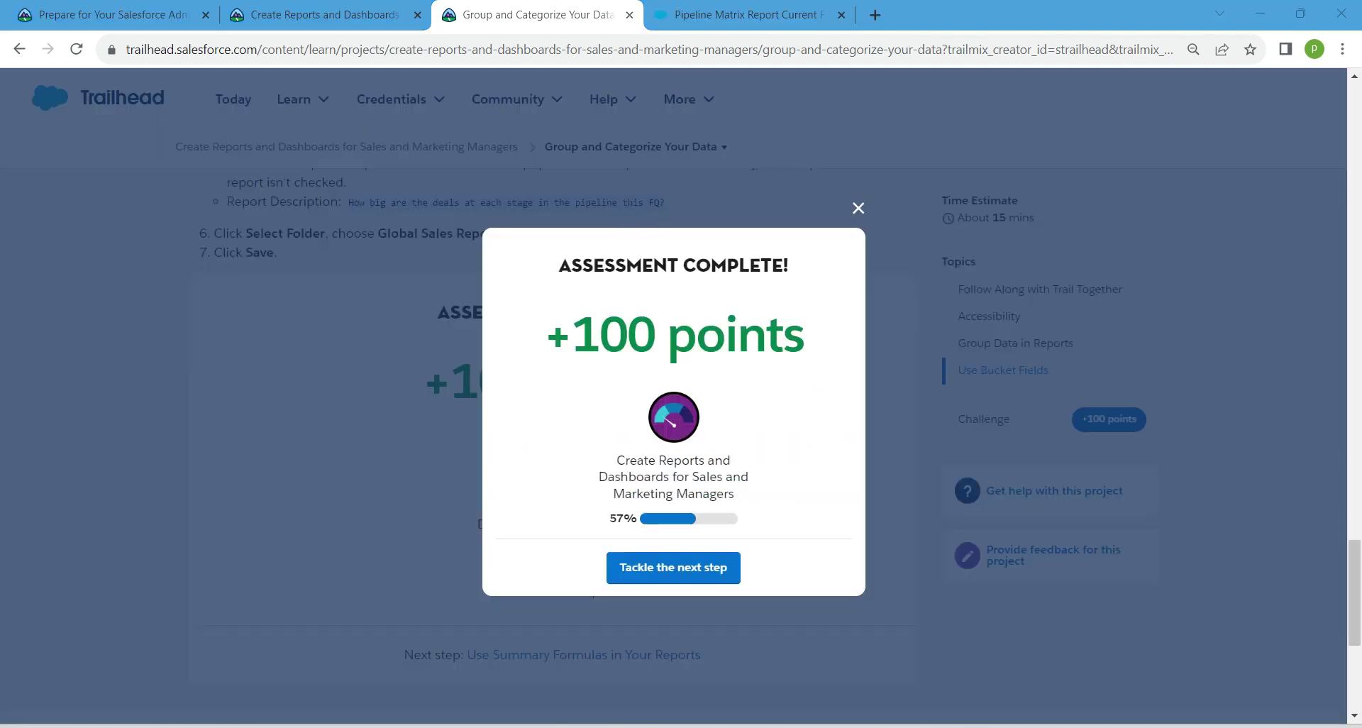
pyautogui.click(326, 15)
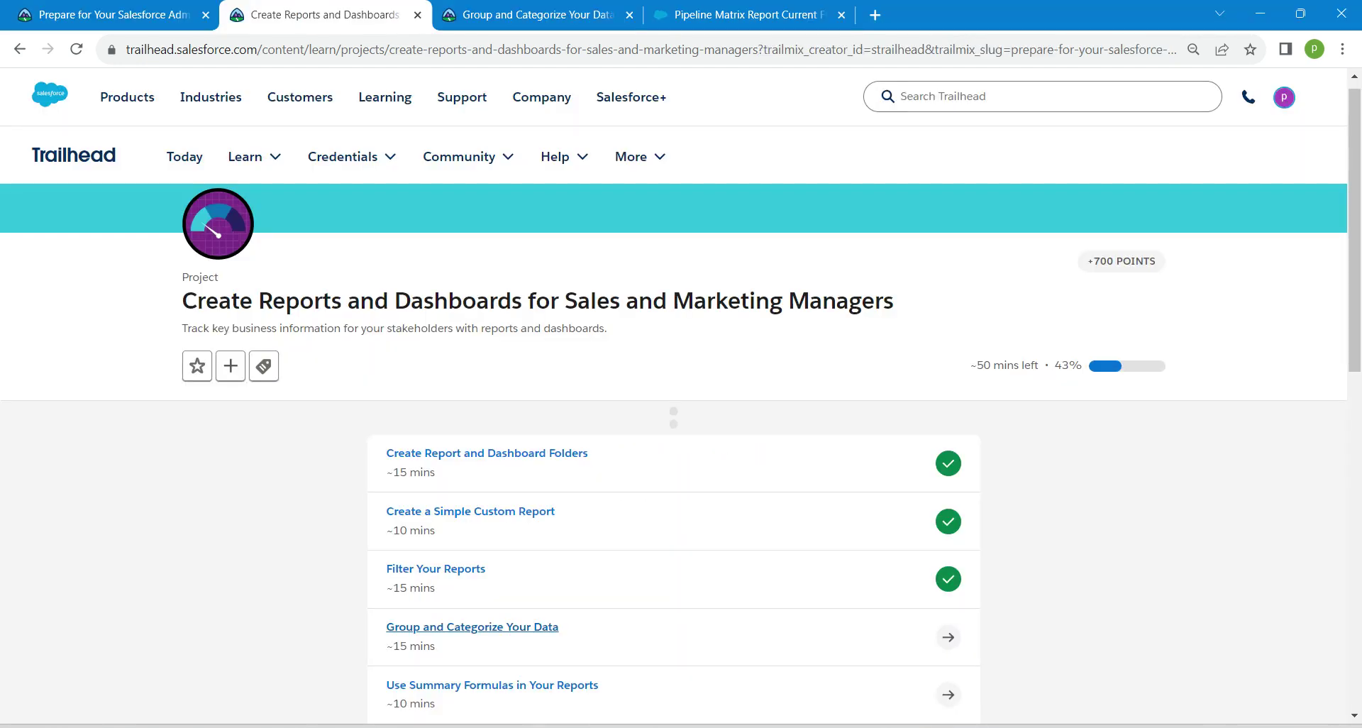